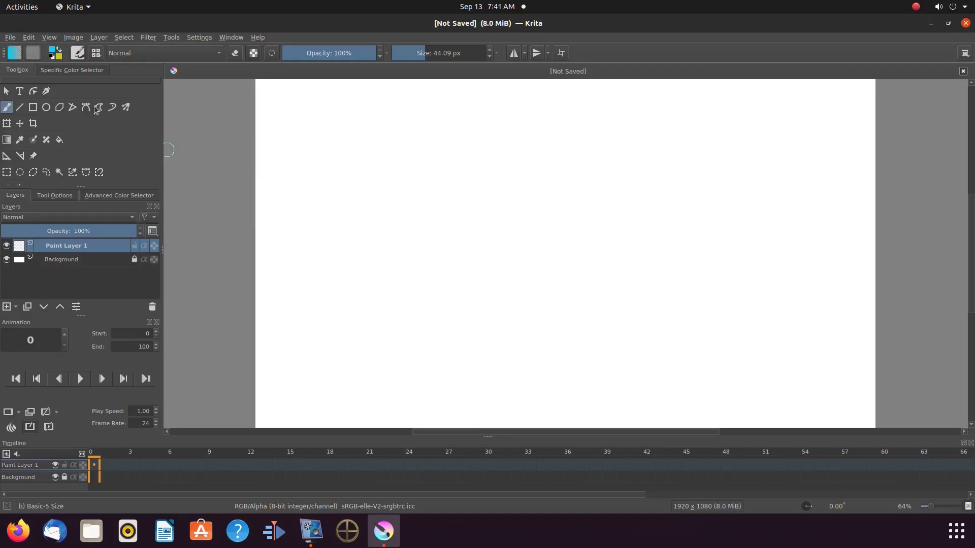
Add a cyan letter "T" at font size 48 as text in the canvas's upper left area.
click(22, 93)
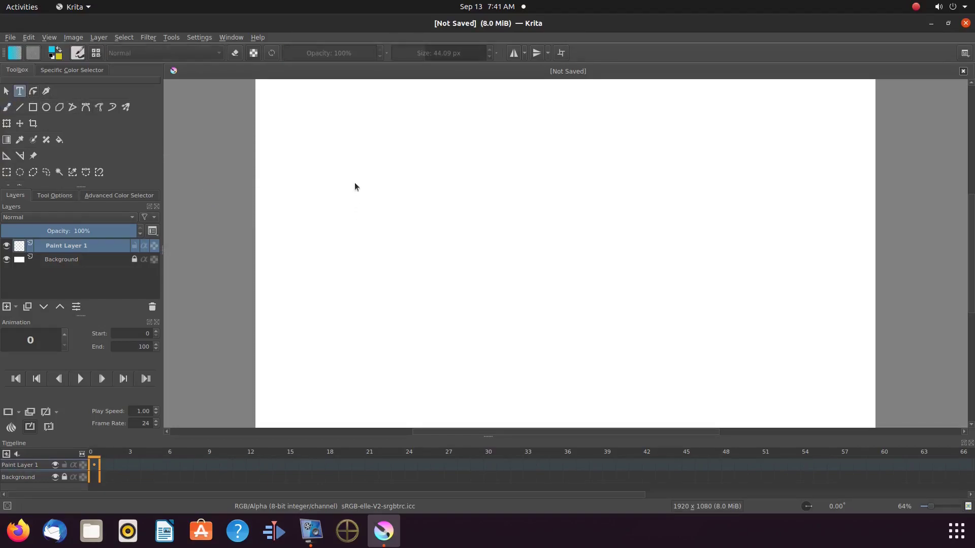
drag(355, 183, 594, 250)
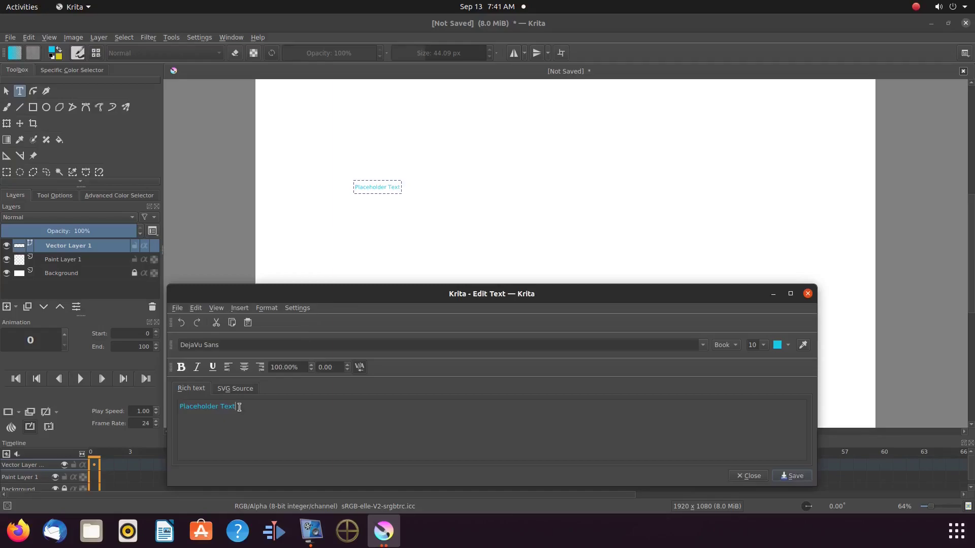
drag(239, 407, 178, 407)
text(T)
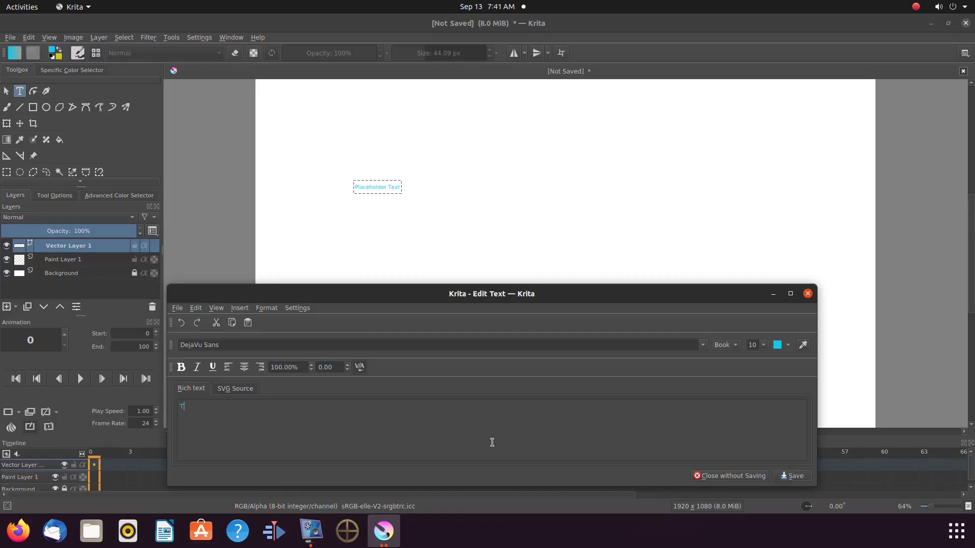
click(762, 346)
scroll(769, 374, down, 3)
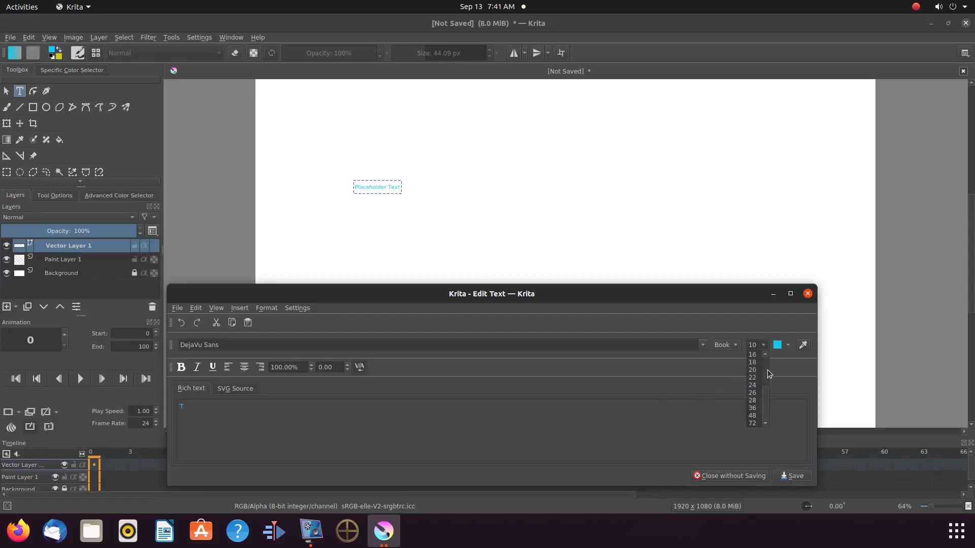
click(751, 413)
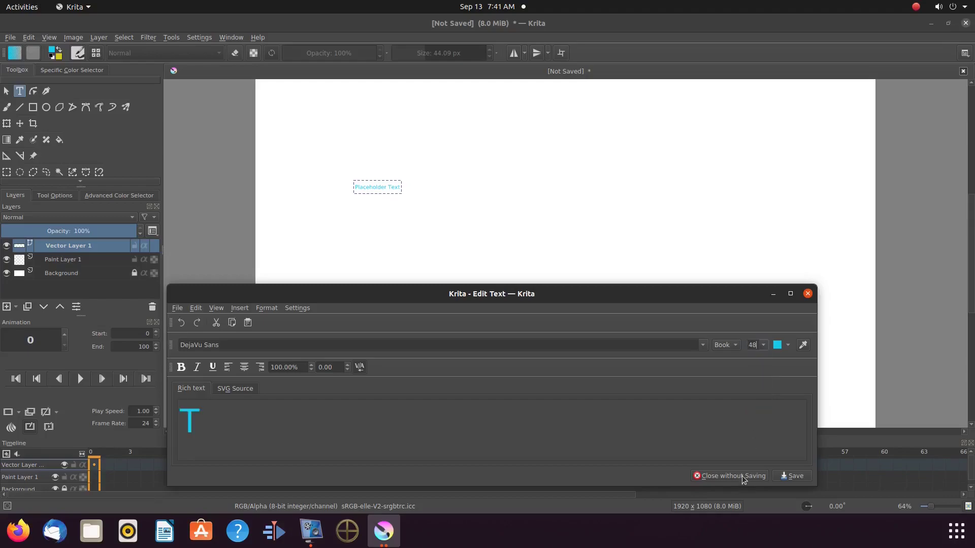
click(787, 476)
key(Escape)
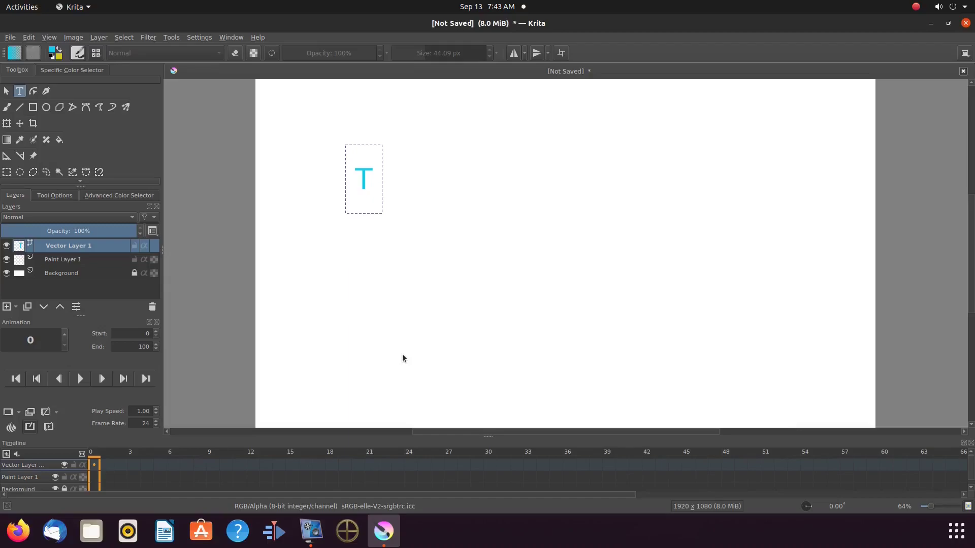
Add a separate text "h" above and to the right of the T and colour it Tangerine.
mouse_move(66, 259)
drag(390, 146, 483, 209)
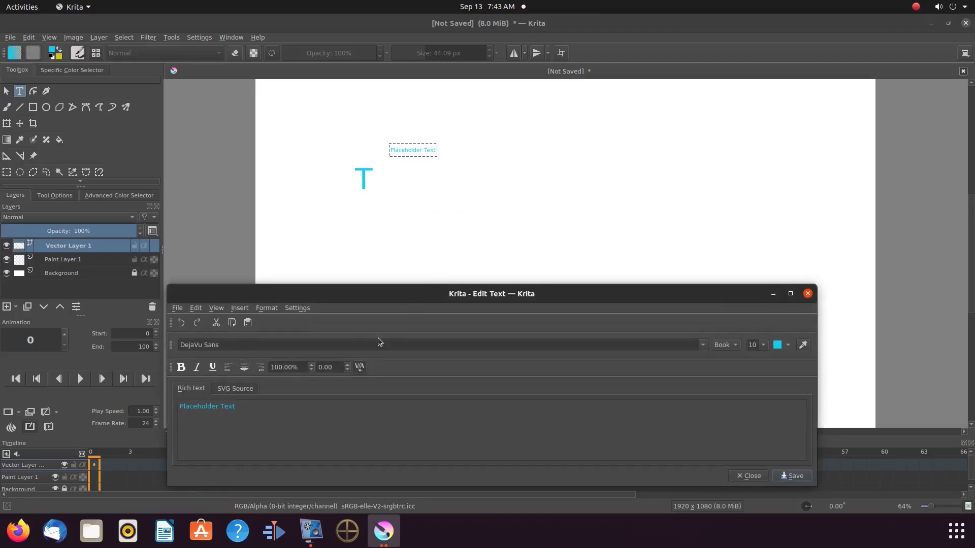
triple_click(238, 408)
text(h)
click(788, 346)
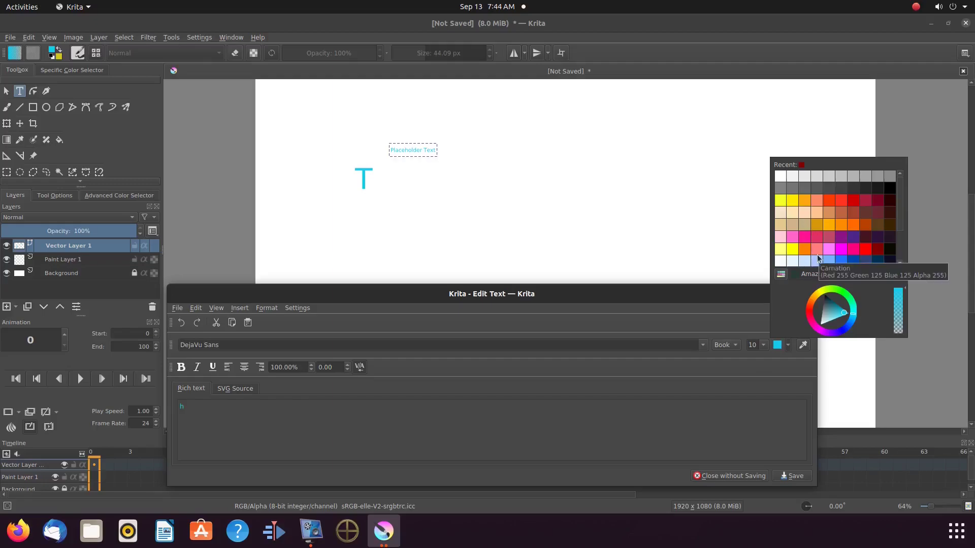
click(831, 223)
click(788, 346)
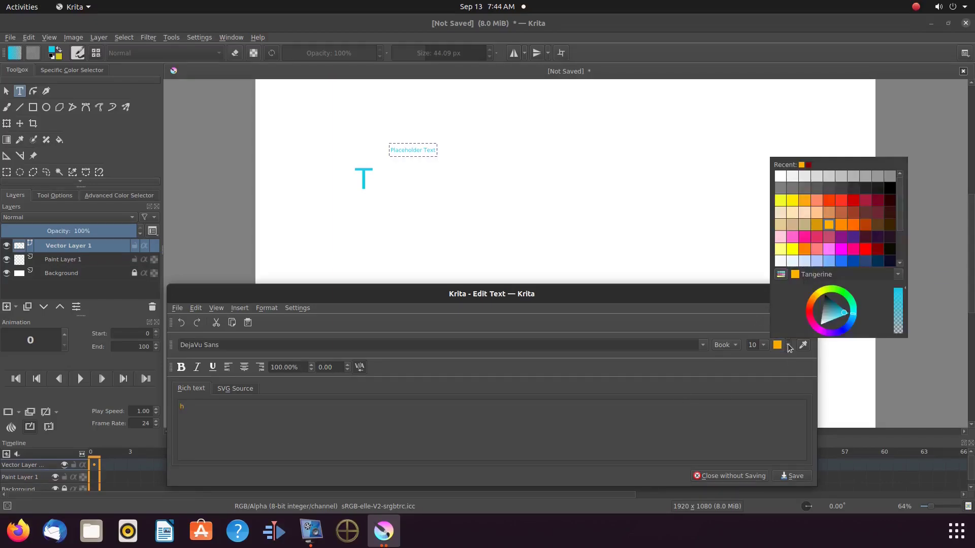
Set the orange "h" to font size 48 and move it directly beside the T.
click(762, 344)
click(757, 422)
click(784, 476)
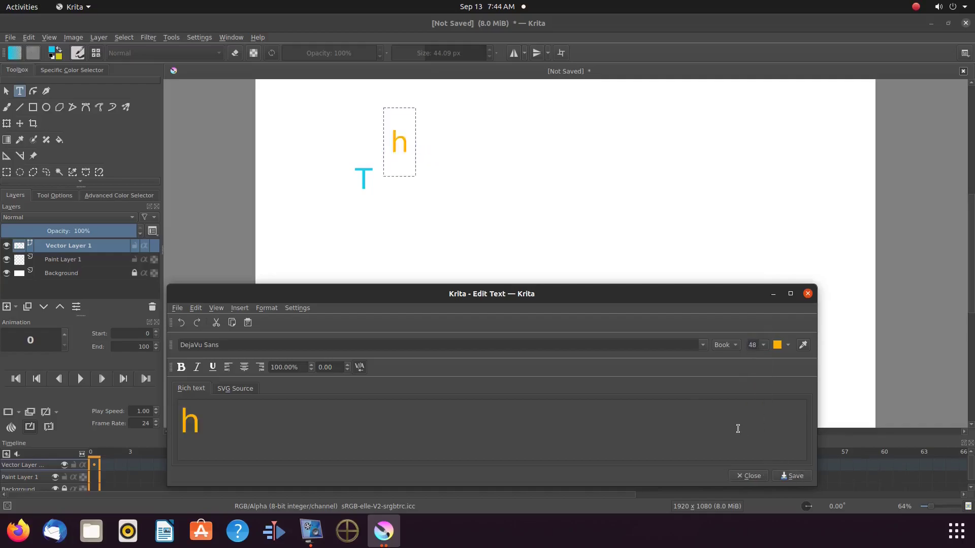
click(749, 476)
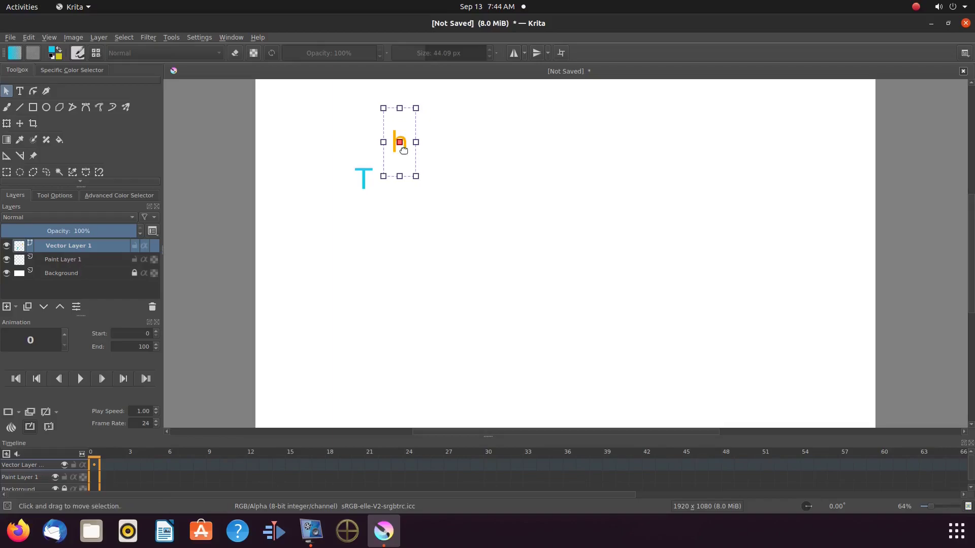
drag(401, 144, 386, 182)
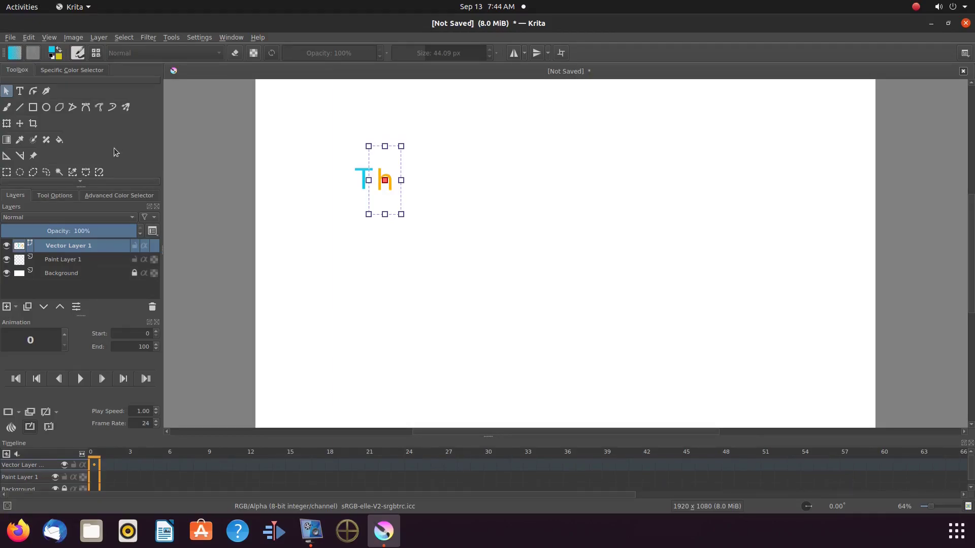
Add a yellow-green letter "i" at font size 48 as separate text and align it after the "h".
click(19, 92)
click(412, 156)
click(787, 345)
click(814, 264)
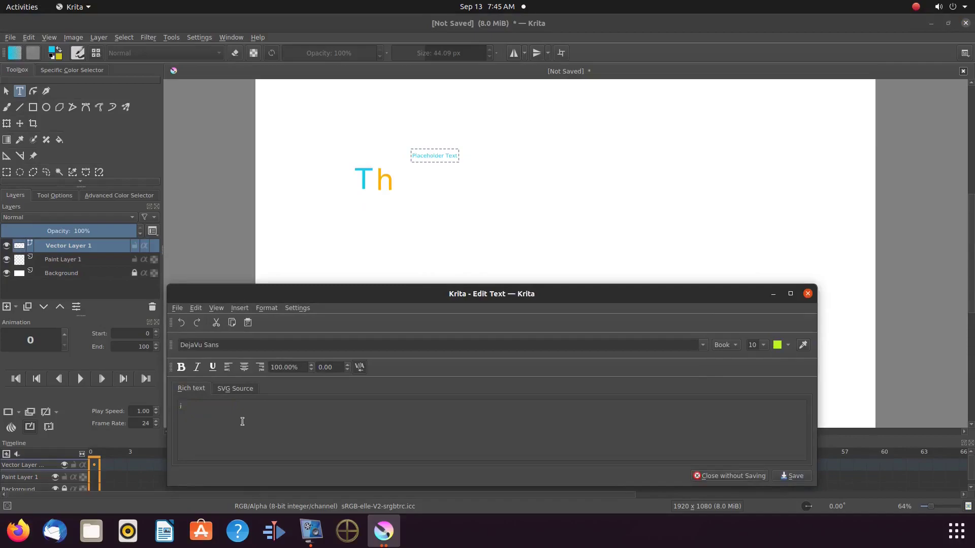
click(756, 346)
click(754, 405)
click(792, 475)
click(749, 476)
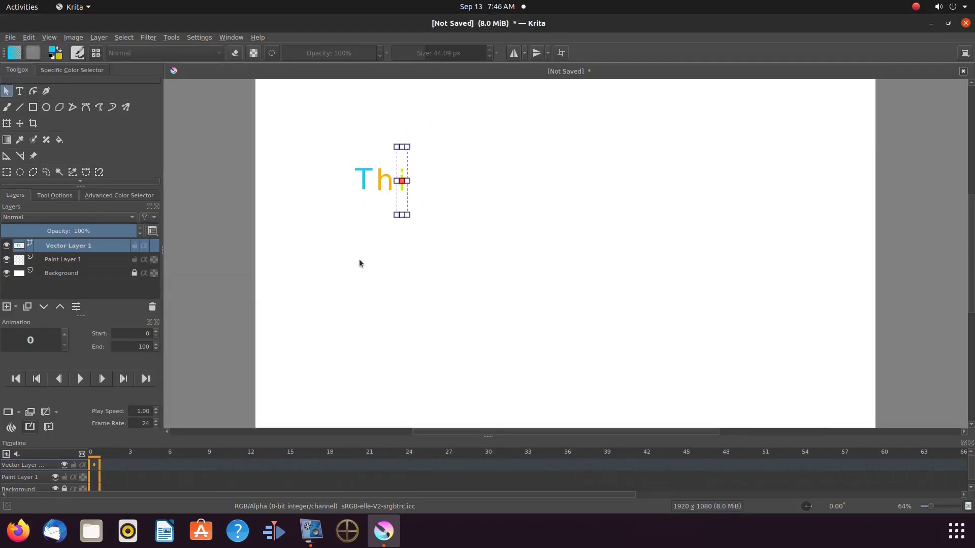
Add a pale blue letter "s" at font size 48 and align it after the "i" to complete "This".
click(19, 91)
click(424, 166)
text(s)
click(787, 345)
click(808, 263)
click(756, 345)
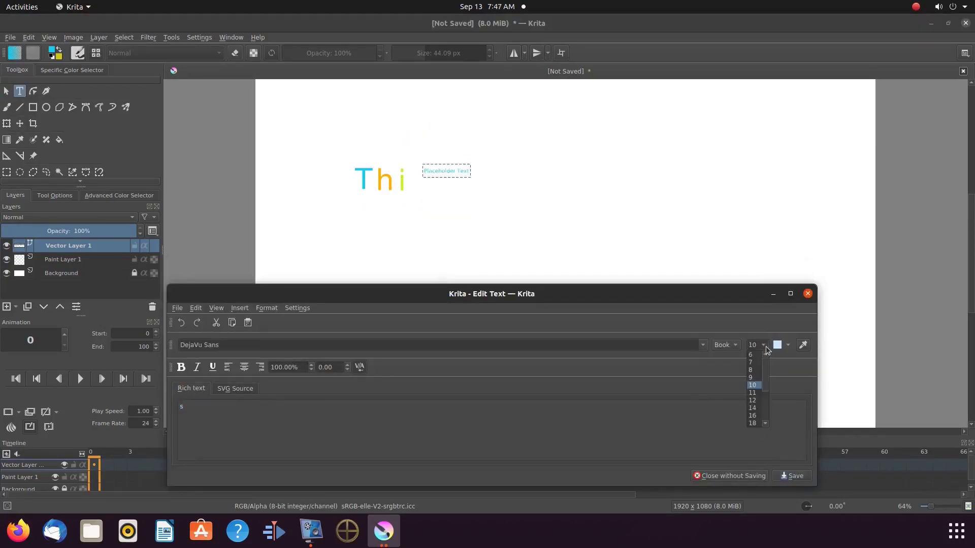
click(753, 404)
click(792, 476)
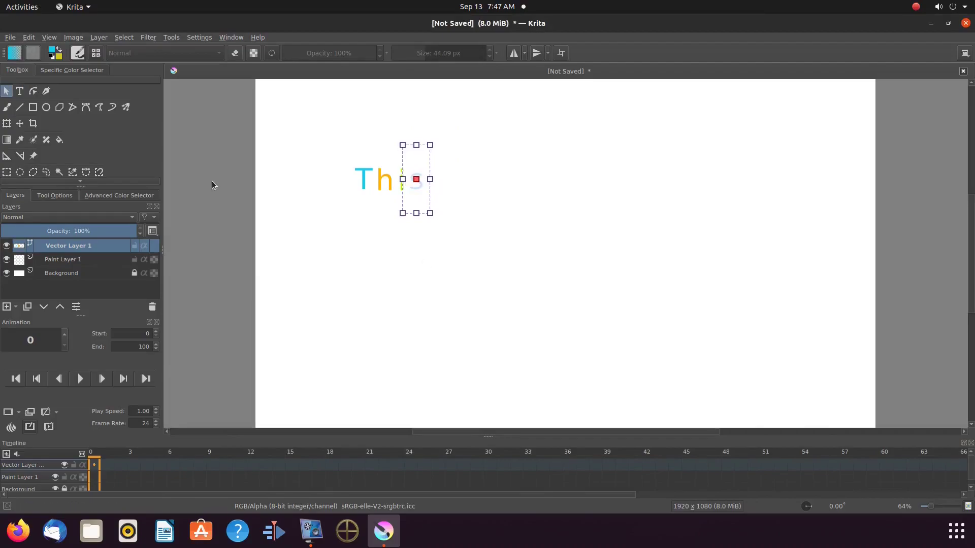
Add a dark red capital "I" at font size 48 as separate text below the word "This".
key(t)
click(397, 234)
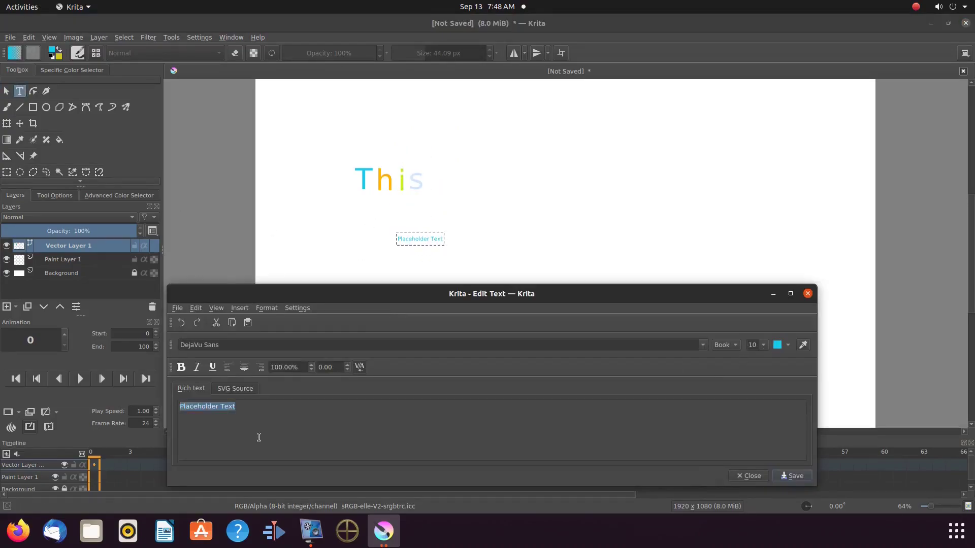
key(BackSpace)
click(787, 345)
click(785, 183)
click(793, 476)
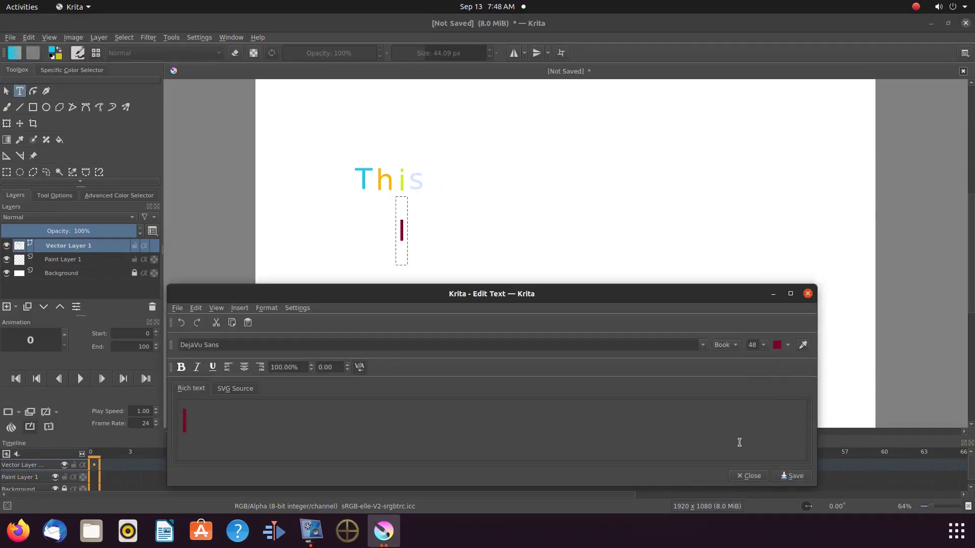
click(746, 476)
Add a dark blue letter "s" as separate text beside the dark red "I" to complete "Is".
click(422, 228)
text(s)
click(787, 345)
click(863, 209)
click(792, 476)
click(744, 475)
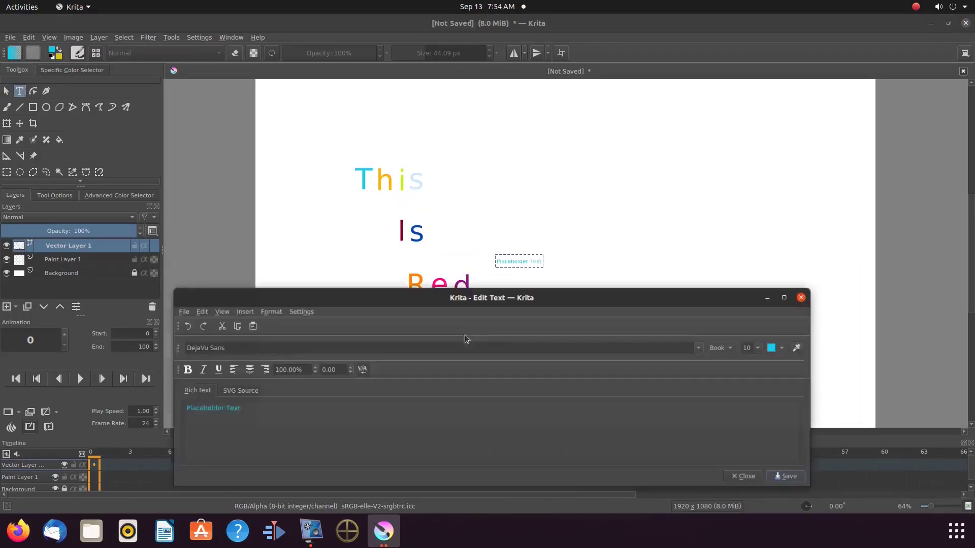
Replace the placeholder with a spring green letter "f" and align it after "Red" on the third line.
key(BackSpace)
click(782, 348)
click(838, 203)
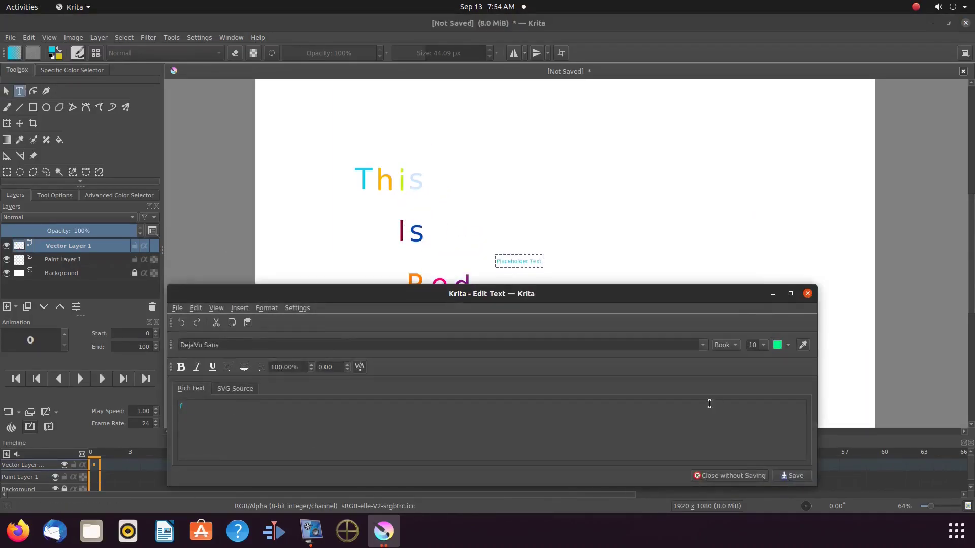
text(f)
click(785, 476)
click(743, 475)
Add a yellow letter "e" at font size 48 as separate text and move it directly after the green "f".
key(t)
click(524, 260)
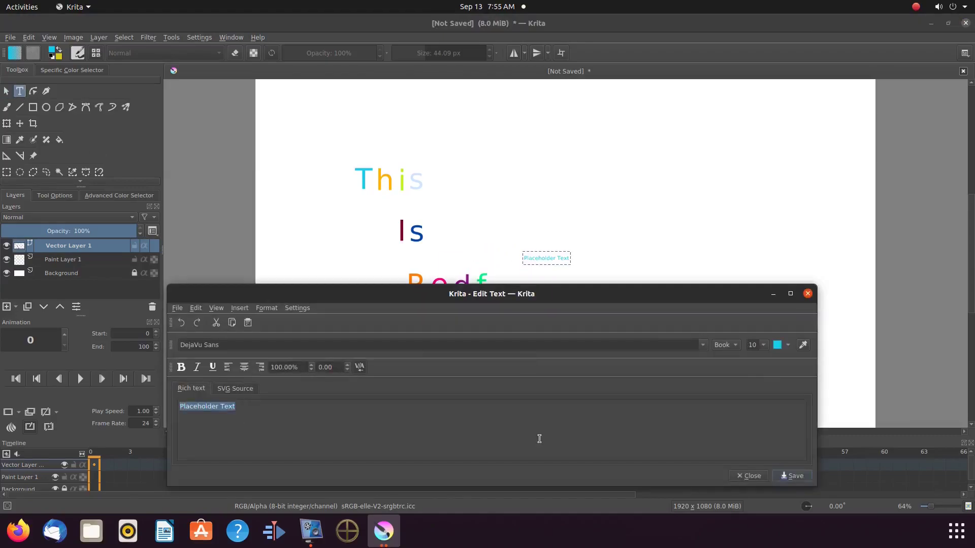
text(e)
click(788, 345)
click(792, 199)
click(792, 476)
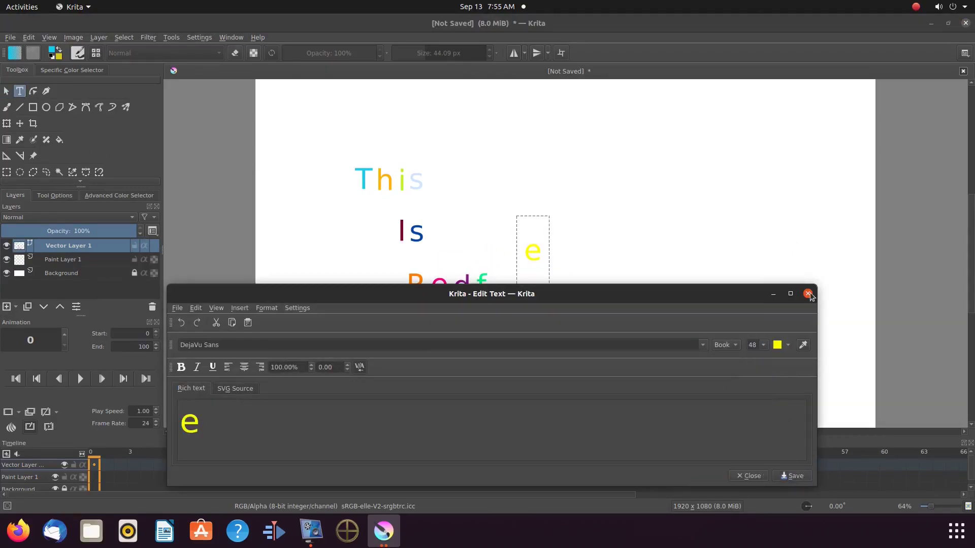
click(731, 476)
drag(531, 249, 497, 285)
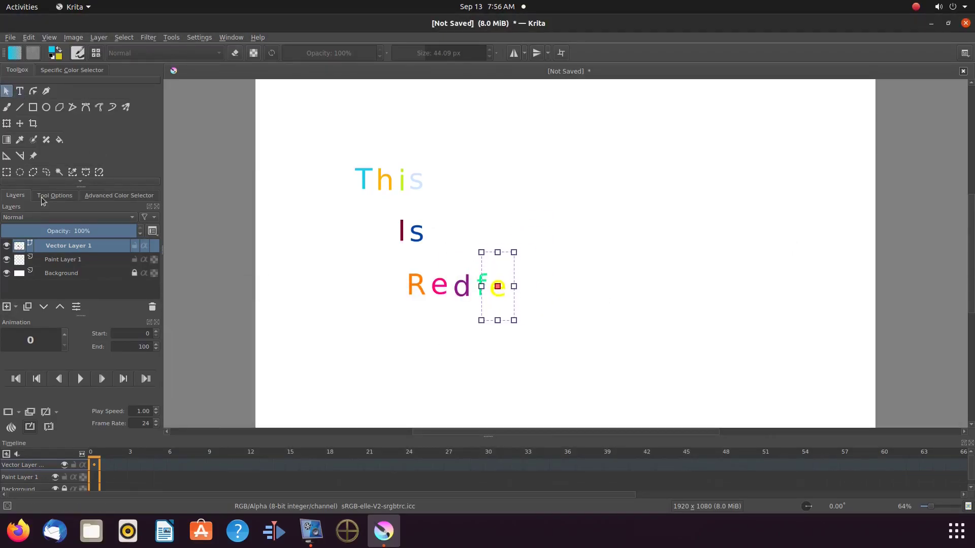
Add a navy letter "a" at font size 48 as separate text and move it after the yellow "e".
key(t)
click(545, 259)
text(a)
click(787, 346)
click(853, 260)
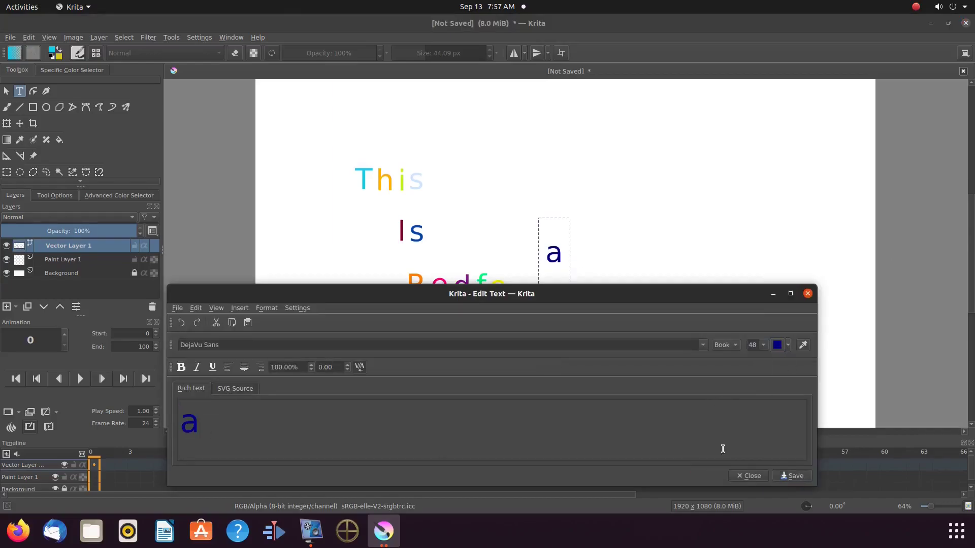
click(792, 476)
drag(564, 260, 518, 287)
Add a magenta letter "t" at font size 48 as separate text and move it after the navy "a".
click(567, 280)
text(t)
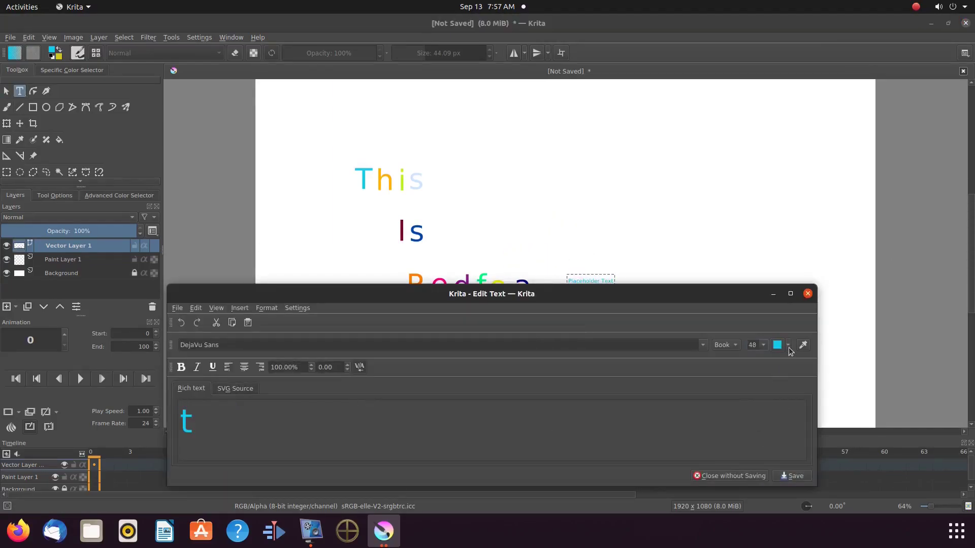
click(788, 345)
click(858, 199)
click(792, 476)
drag(570, 272, 540, 285)
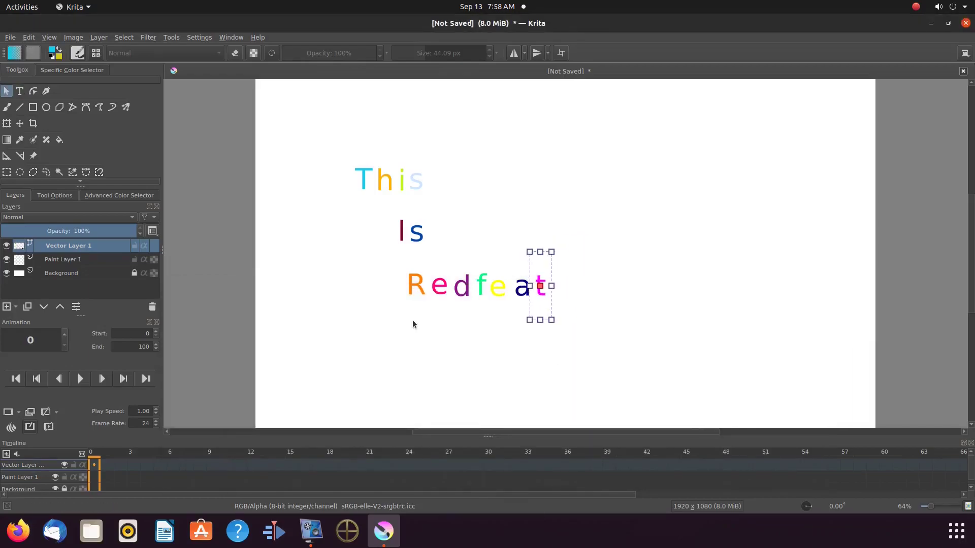
Add a pale turquoise letter "h" at font size 48 as separate text and move it after the magenta "t".
click(572, 264)
text(h)
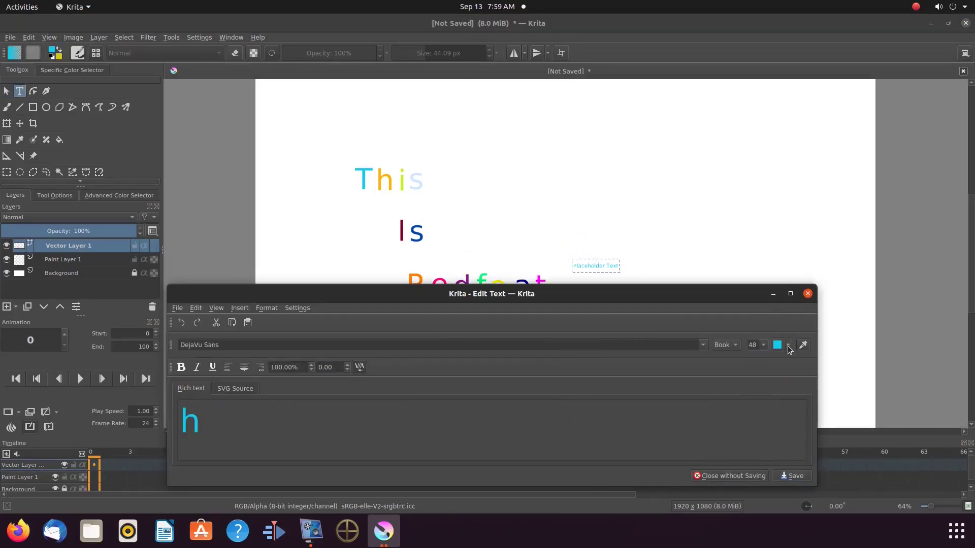
click(788, 345)
scroll(899, 248, down, 3)
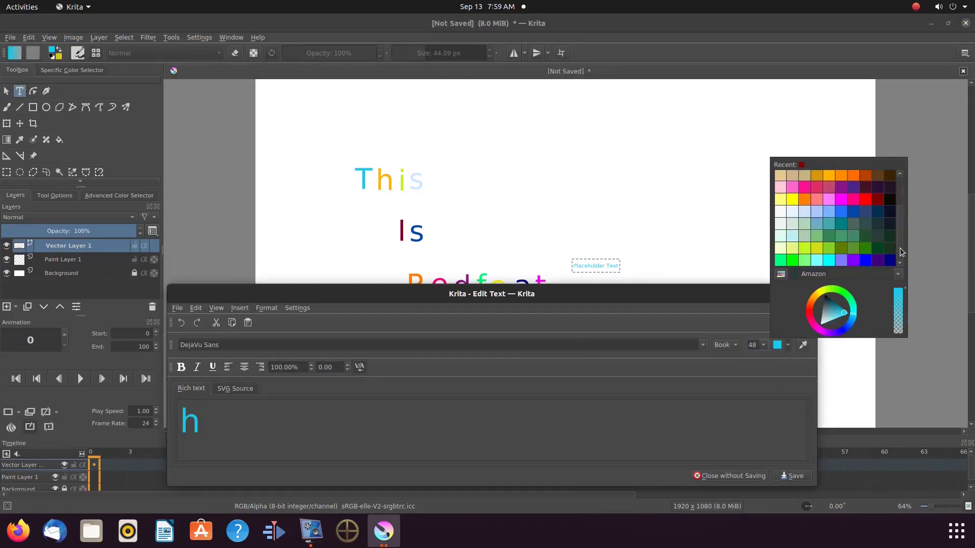
click(805, 254)
click(792, 476)
drag(580, 263, 557, 289)
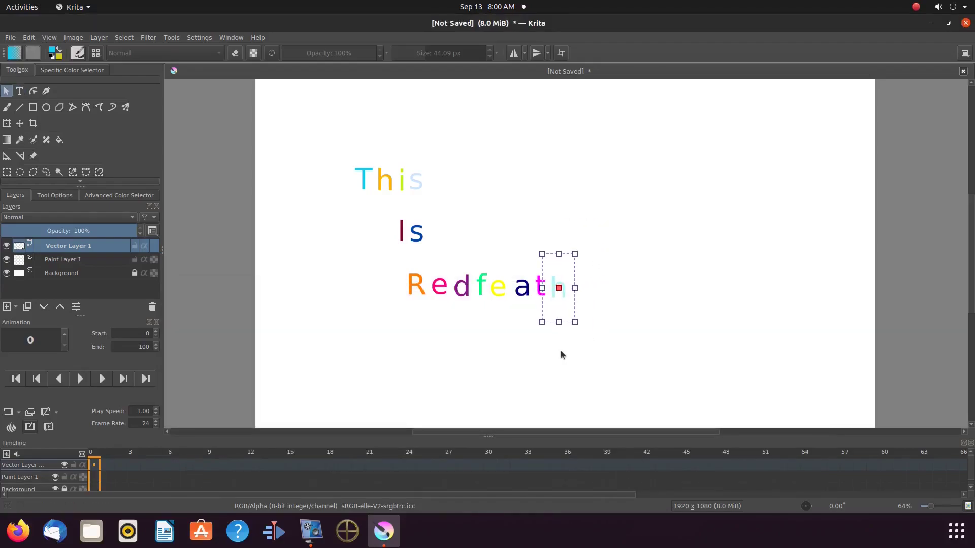
Add a muted green letter "e" at font size 48 as separate text and move it after the turquoise "h".
key(t)
click(585, 261)
text(e)
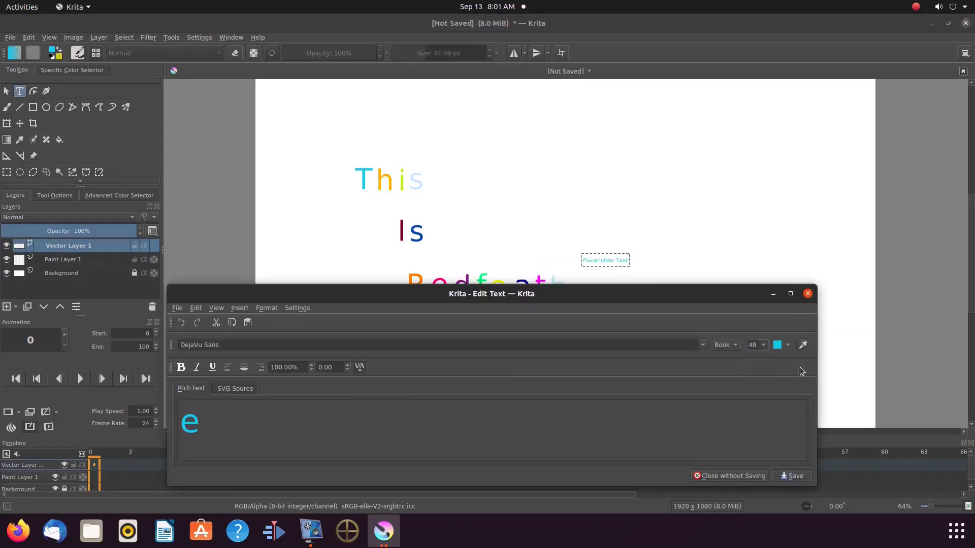
click(788, 345)
scroll(897, 231, down, 2)
click(829, 235)
click(792, 476)
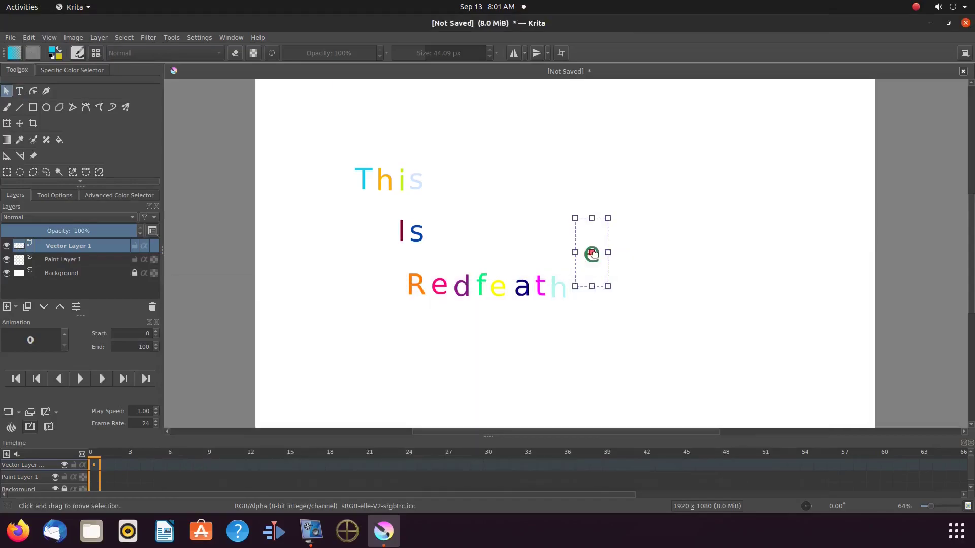
drag(592, 261, 581, 287)
Add a dark red letter "r" as separate text after the green "e" to complete the third line.
key(t)
click(609, 269)
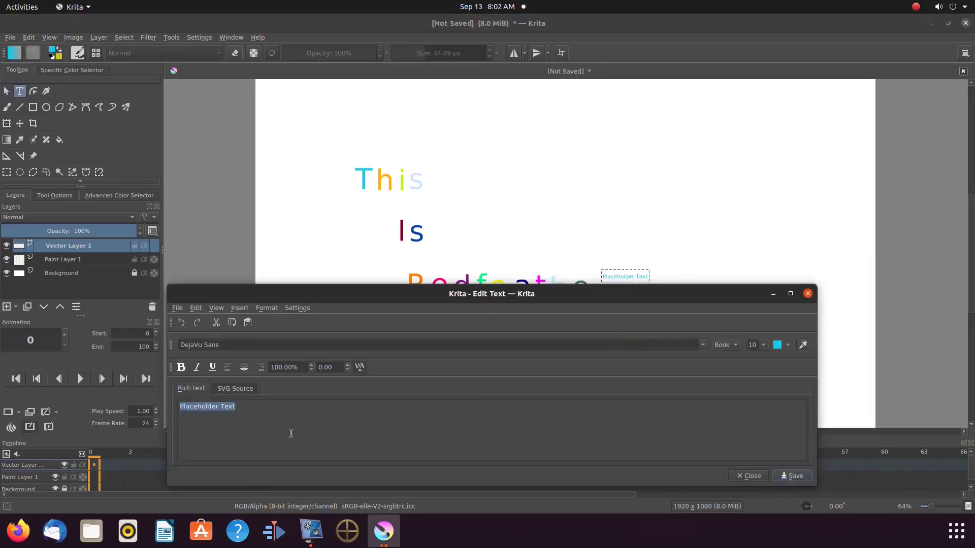
text(r)
click(791, 476)
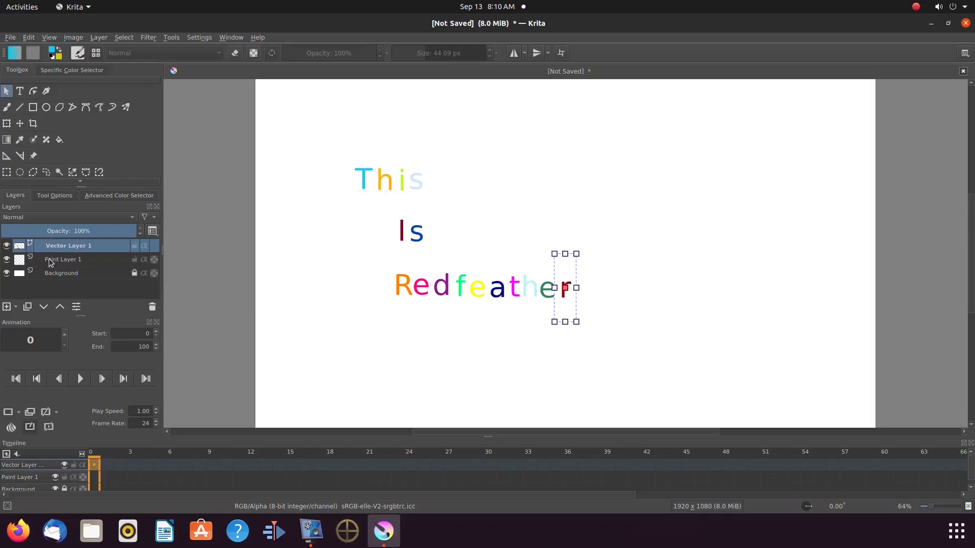
Select Paint Layer 1 and activate the brush tool.
click(50, 260)
key(b)
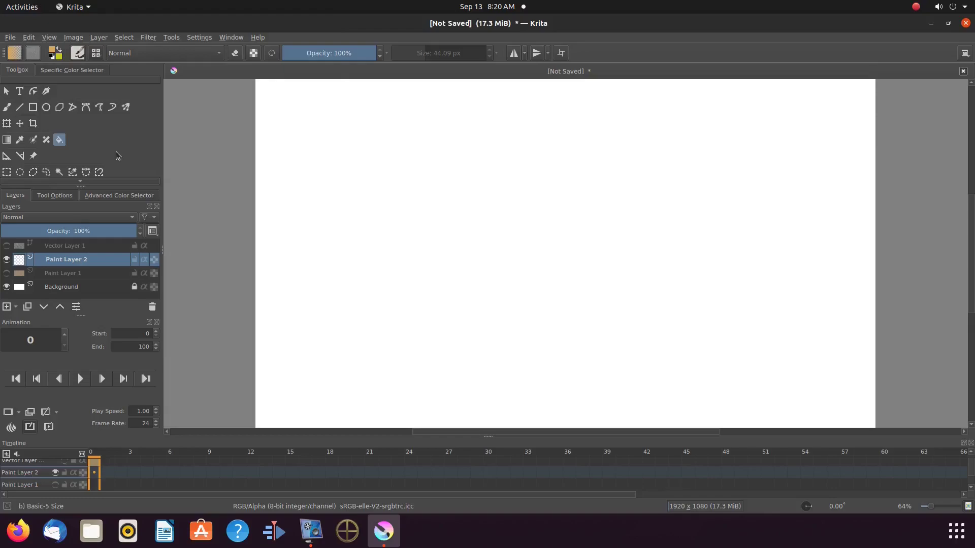
Create a text object near the canvas's upper left reading "This", "Is" and "Redfeather" on three indented lines.
click(22, 92)
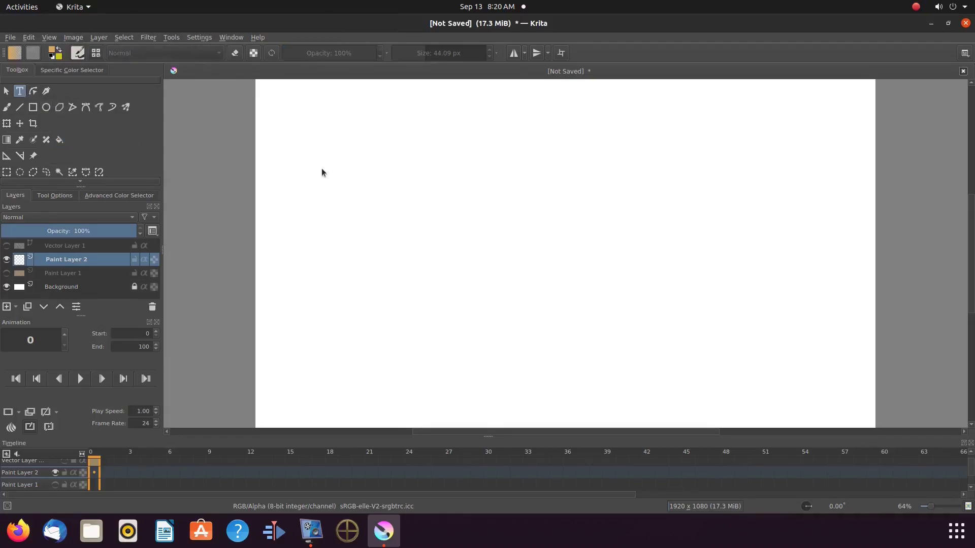
drag(321, 171, 481, 263)
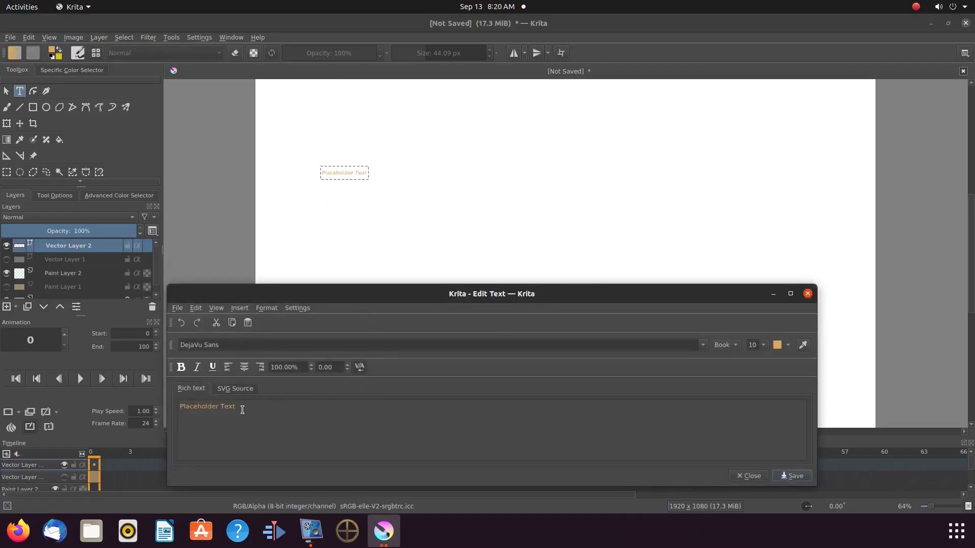
triple_click(236, 408)
text(This Is)
key(BackSpace)
key(BackSpace)
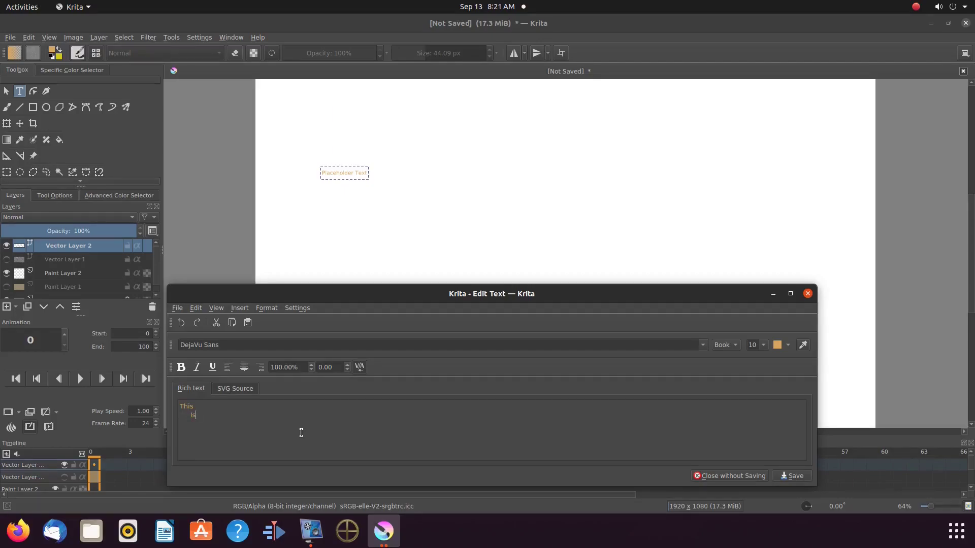
text(Redfeather)
Set the three-line text to font size 48 in white, save it and close the text editor.
click(763, 344)
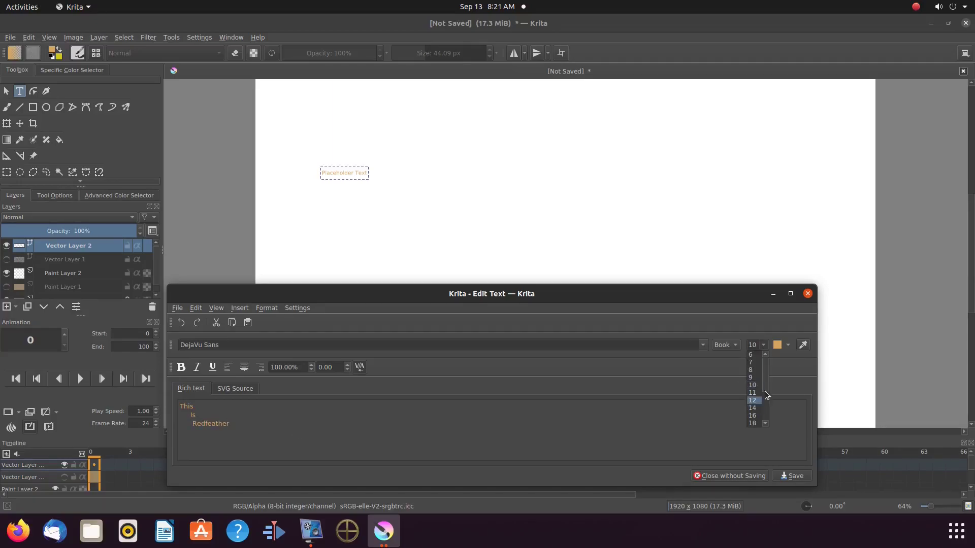
click(756, 424)
click(788, 346)
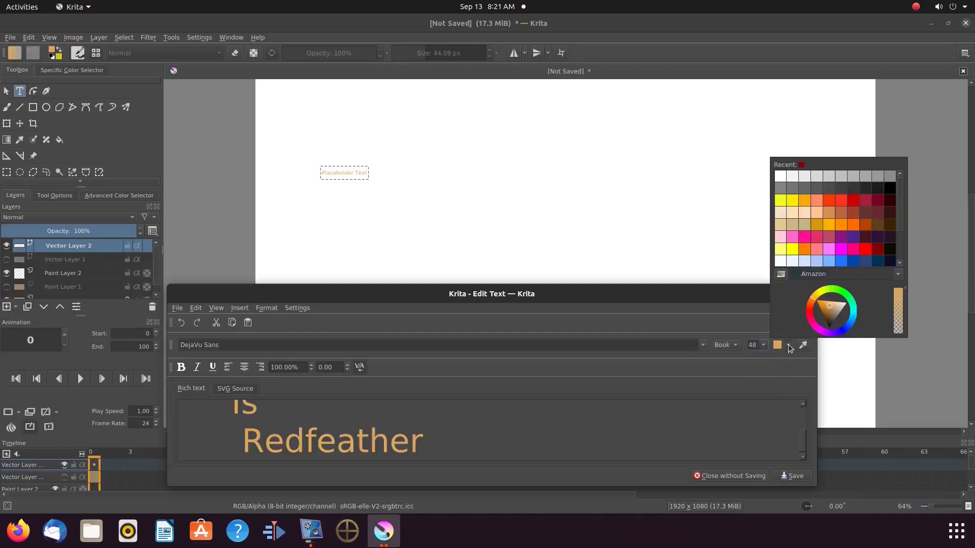
click(781, 176)
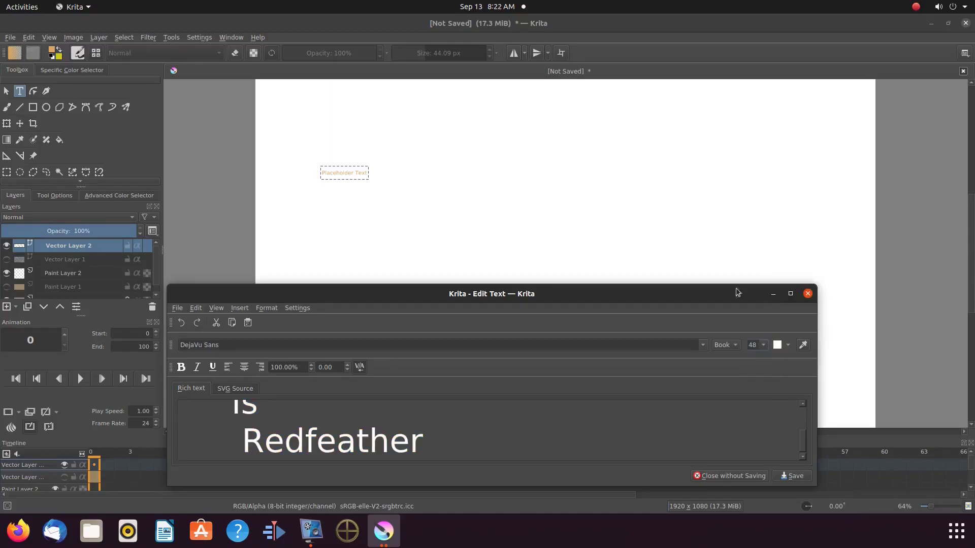
click(797, 479)
click(749, 476)
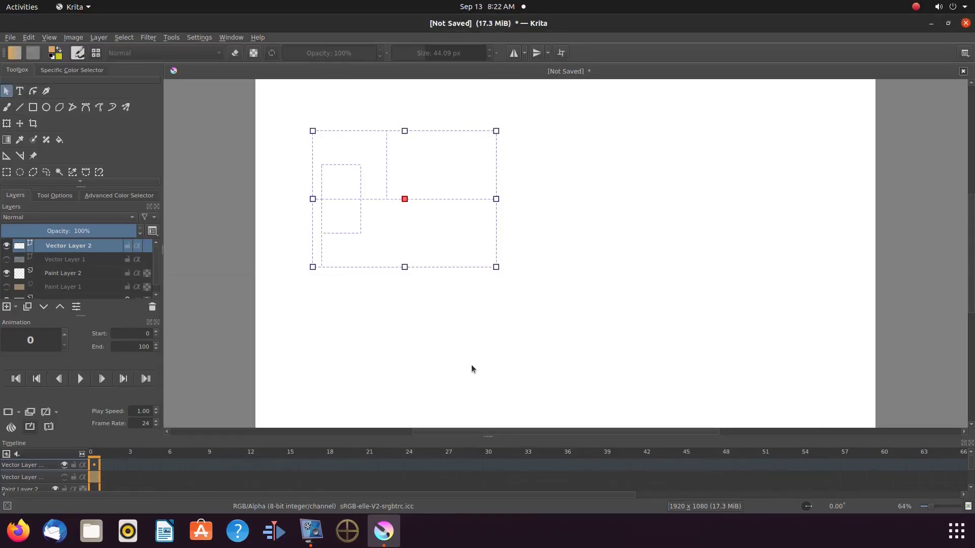
Show the orange Paint Layer 1 and enlarge the white text with the Transform tool to span most of the canvas.
click(6, 287)
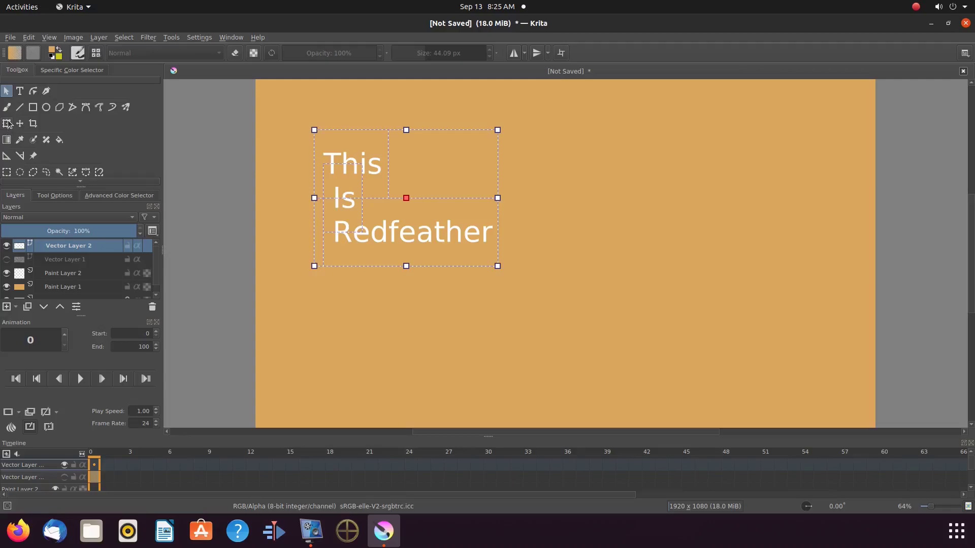
click(7, 125)
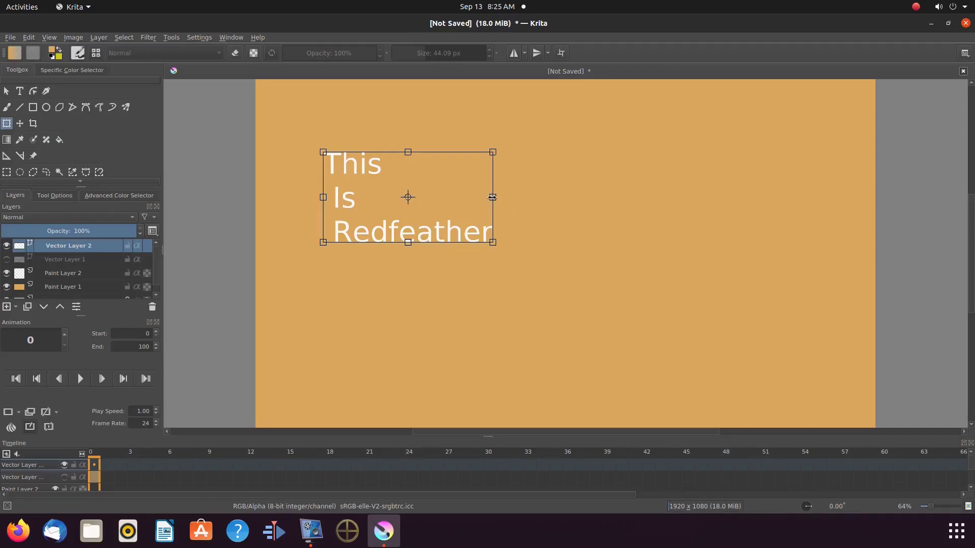
drag(492, 197, 775, 195)
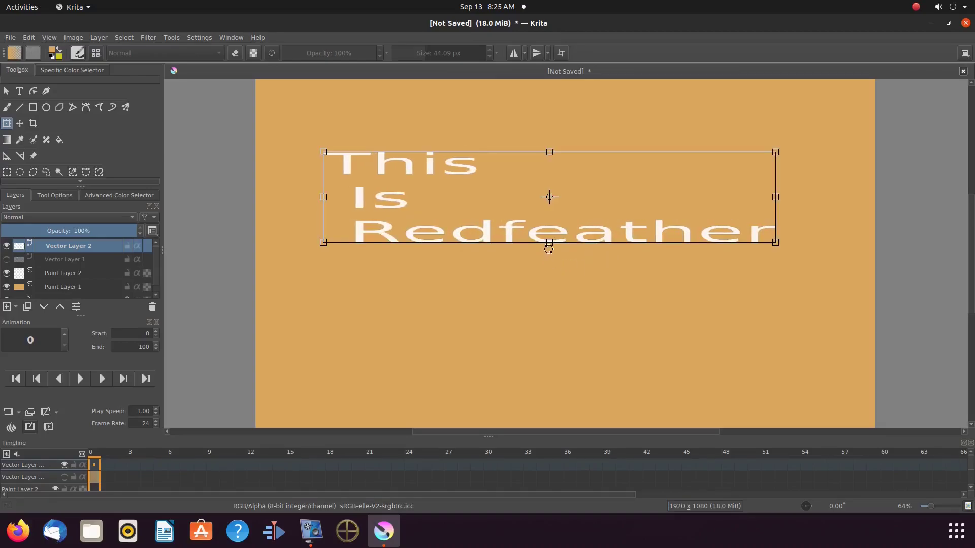
drag(550, 244, 558, 370)
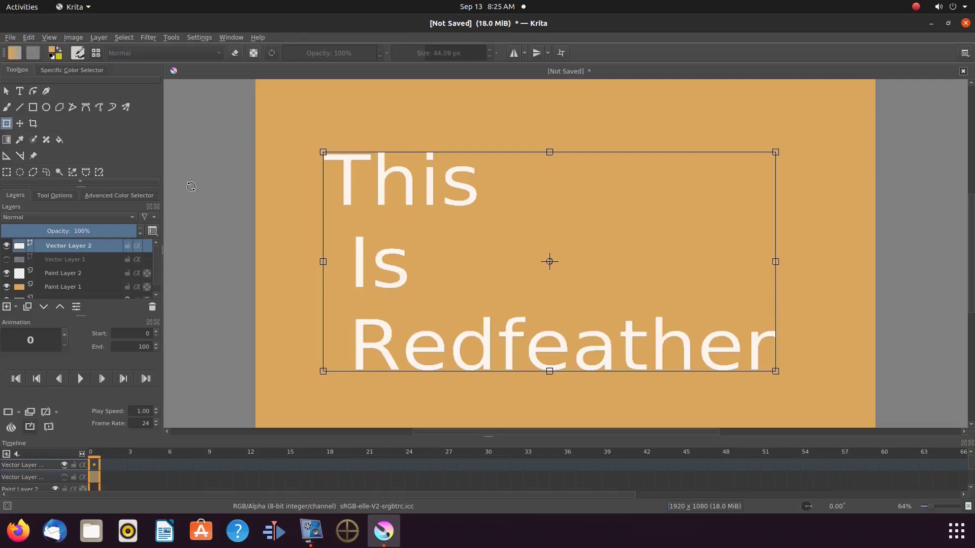
Shift the enlarged text slightly up and left, and merge Vector Layer 2 into Paint Layer 2.
key(t)
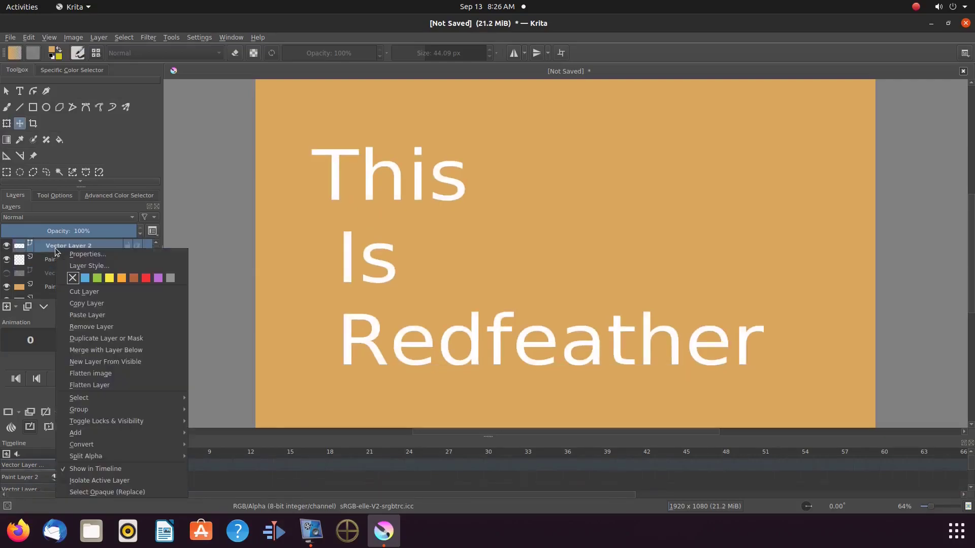
right_click(57, 248)
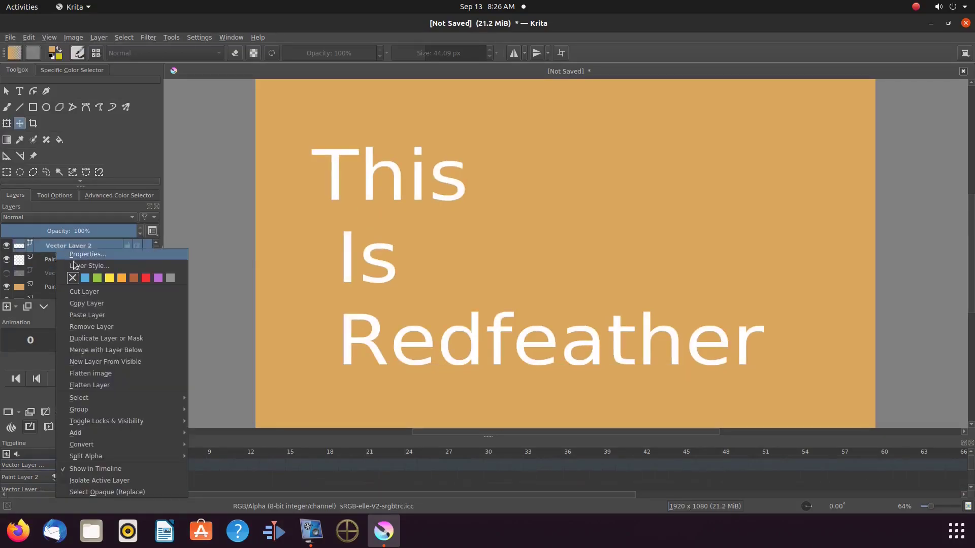
click(78, 350)
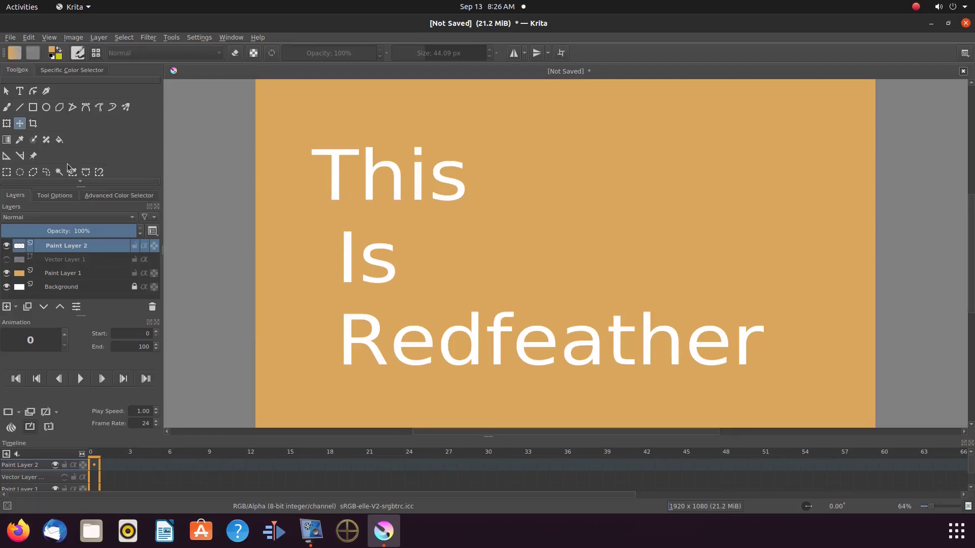
Select the word "Is" with a rectangular selection and move it right, beneath the end of "This".
click(7, 172)
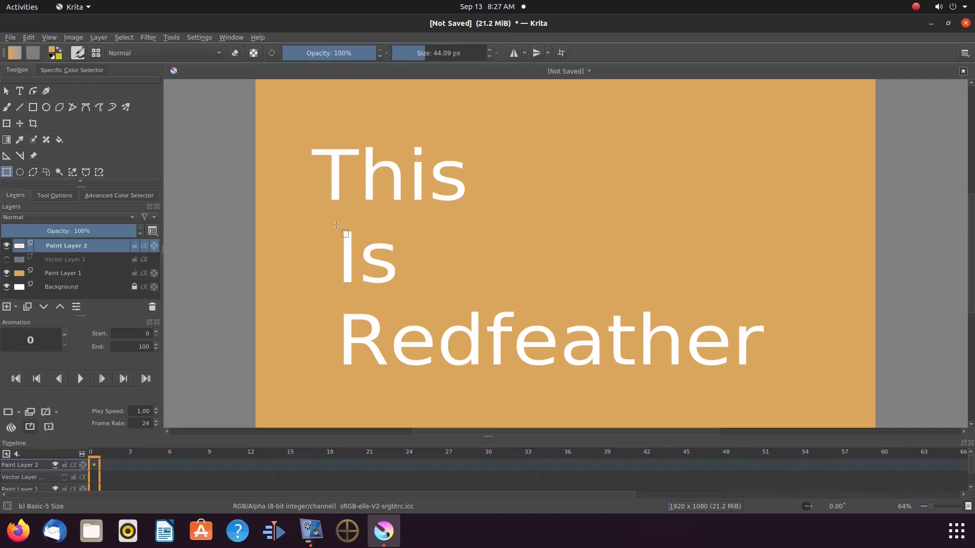
drag(336, 225, 400, 296)
key(t)
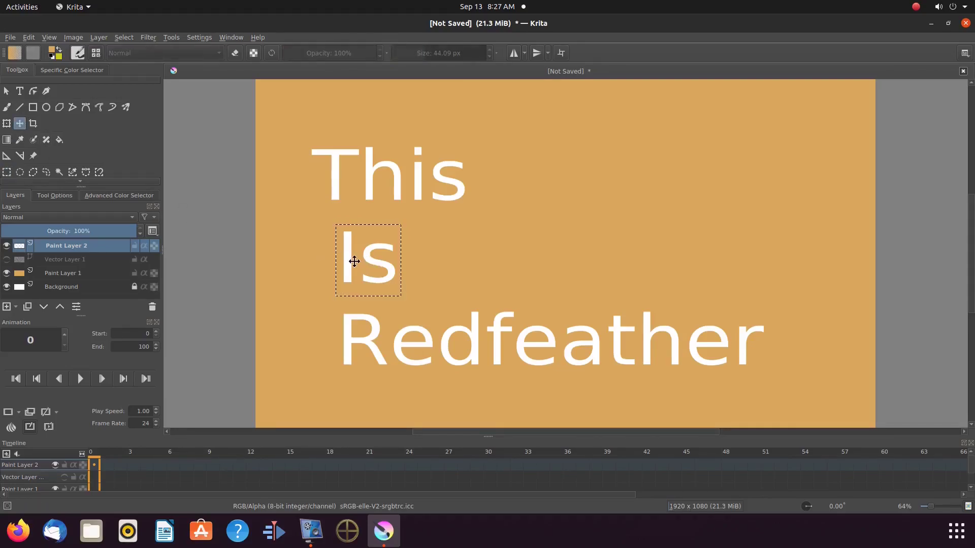
drag(354, 261, 461, 259)
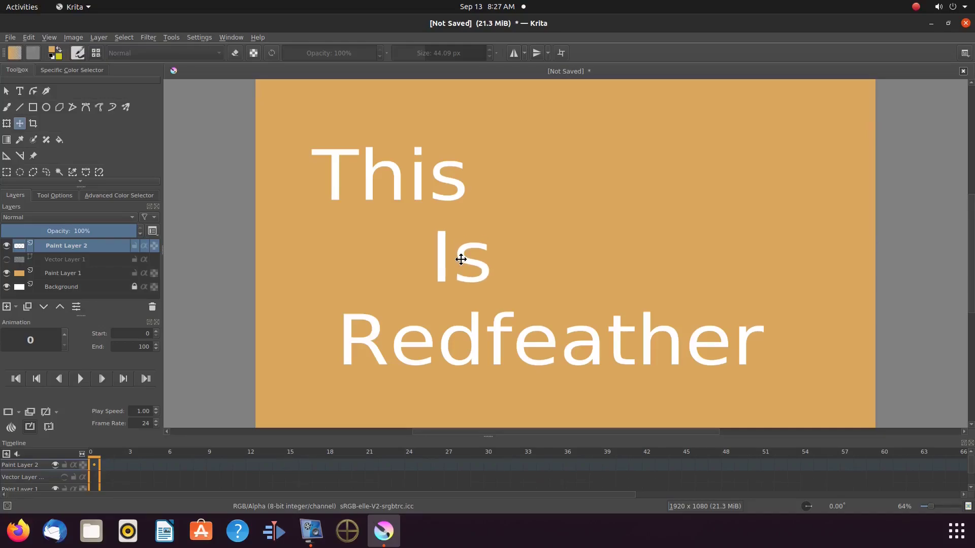
drag(460, 259, 468, 259)
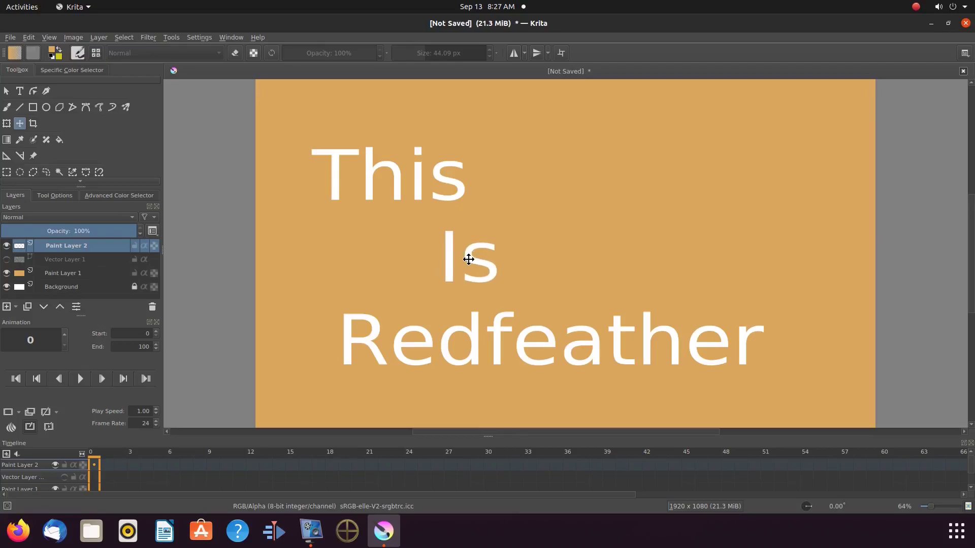
Move the word "Redfeather" right until it nearly reaches the canvas edge, and shift "Is" slightly back to the left.
drag(479, 342, 572, 341)
key(ctrl+r)
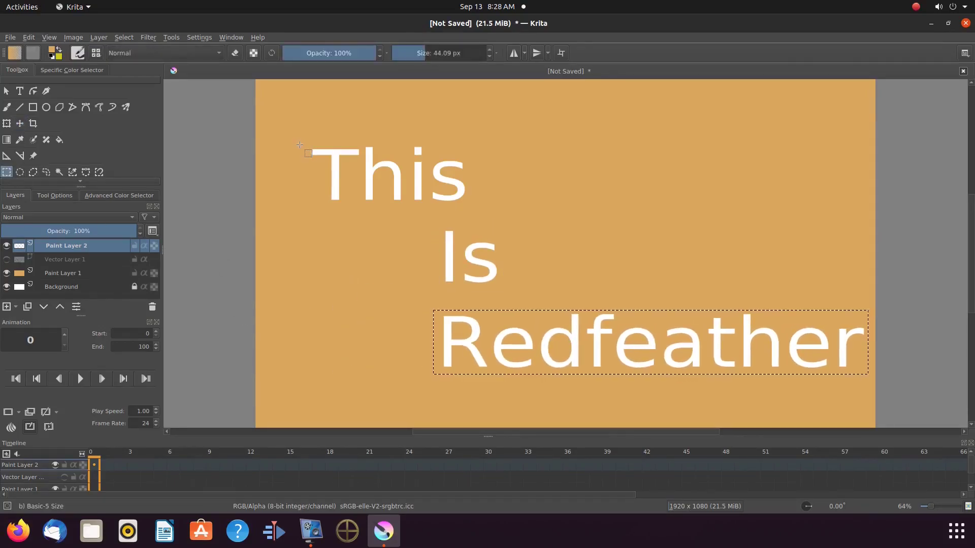
key(t)
drag(473, 266, 447, 263)
Select the word "This" with a rectangular selection, move it left near the canvas edge and deselect it.
key(ctrl+r)
drag(298, 144, 476, 207)
key(t)
drag(394, 183, 356, 183)
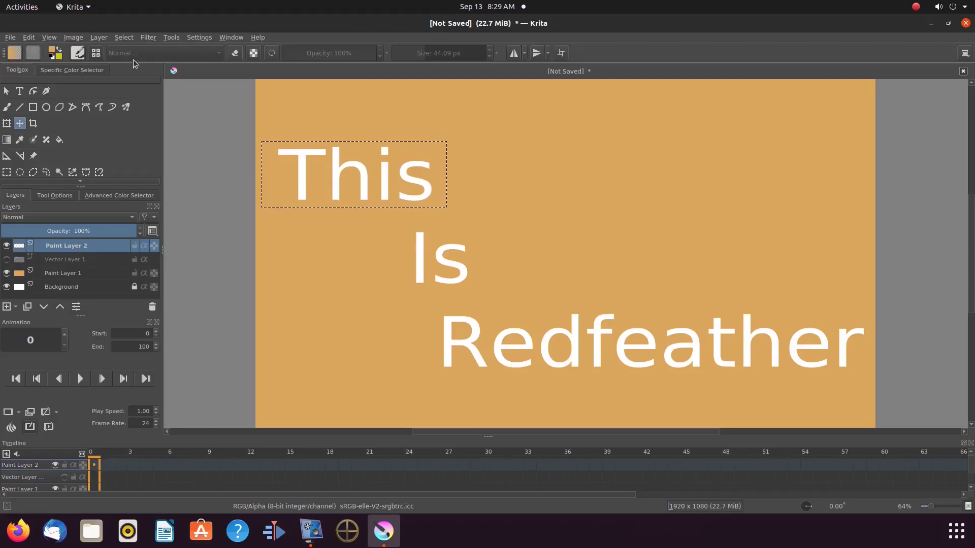
click(125, 38)
click(124, 39)
click(125, 37)
click(143, 62)
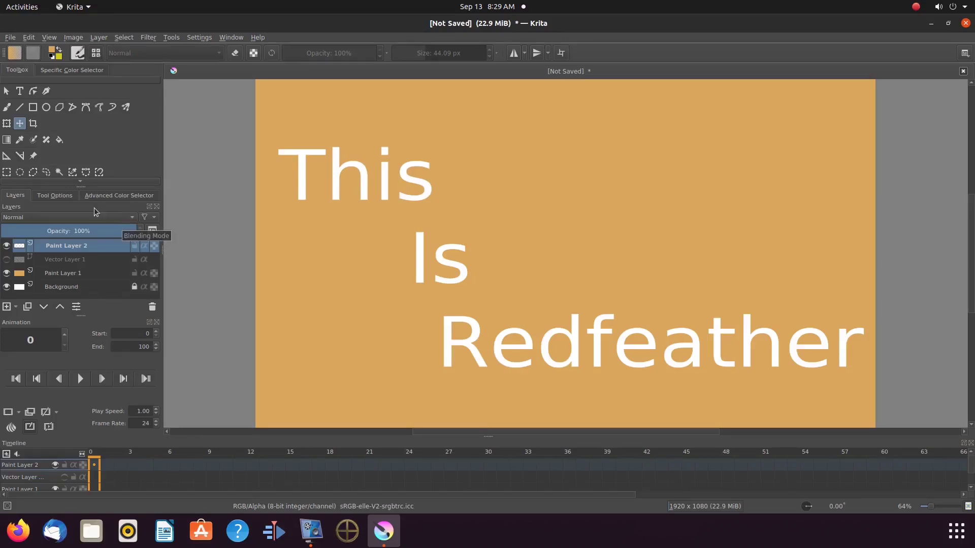
Fill the letters of "This" with orange, bright green, blue and purple in that order.
click(109, 197)
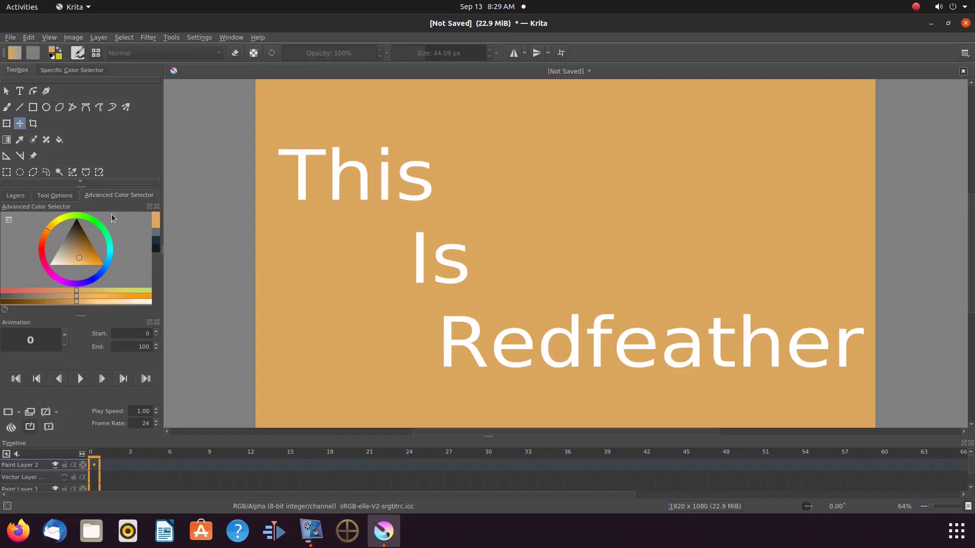
click(60, 140)
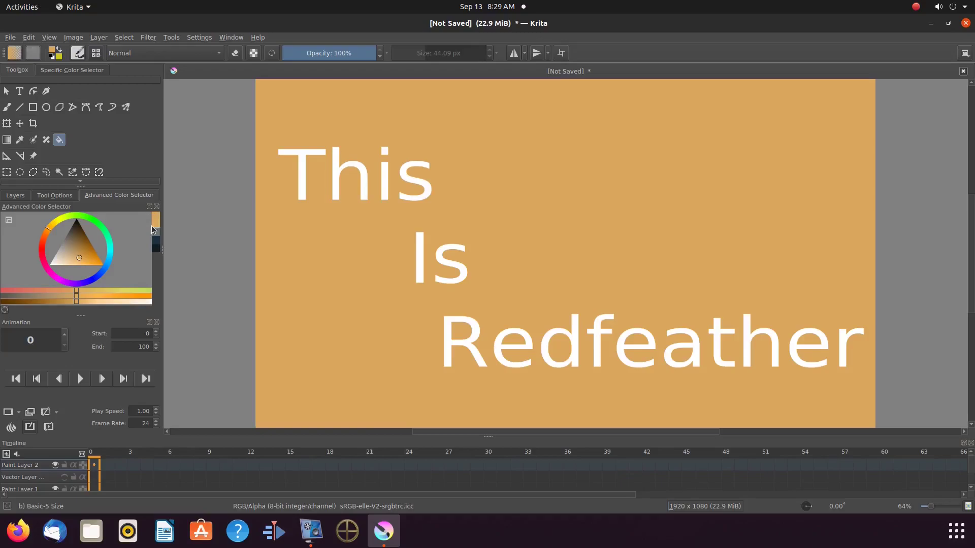
click(145, 296)
click(303, 154)
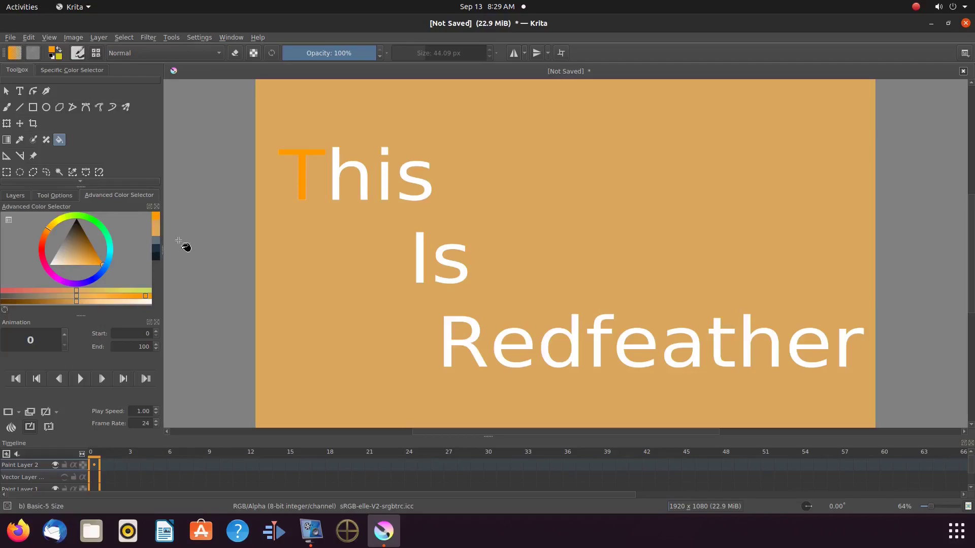
click(86, 215)
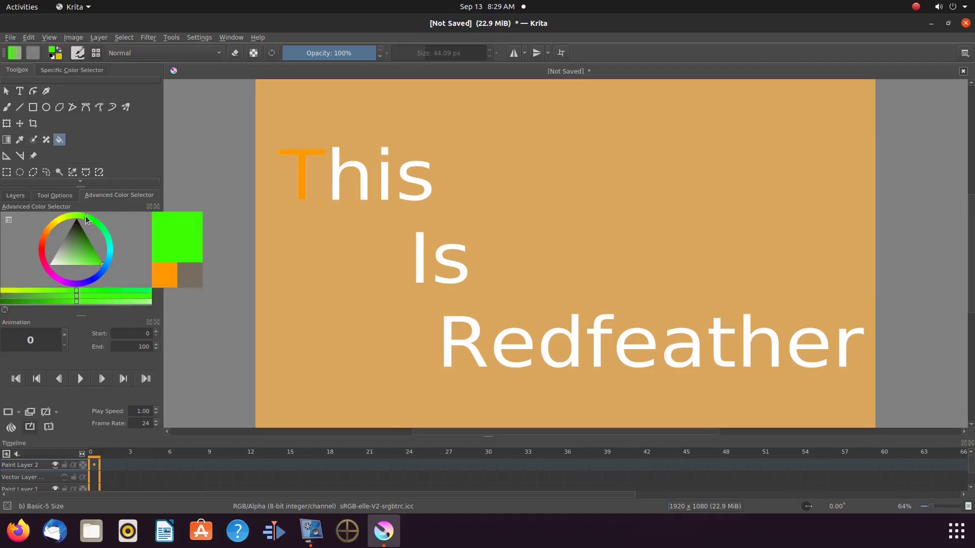
click(336, 173)
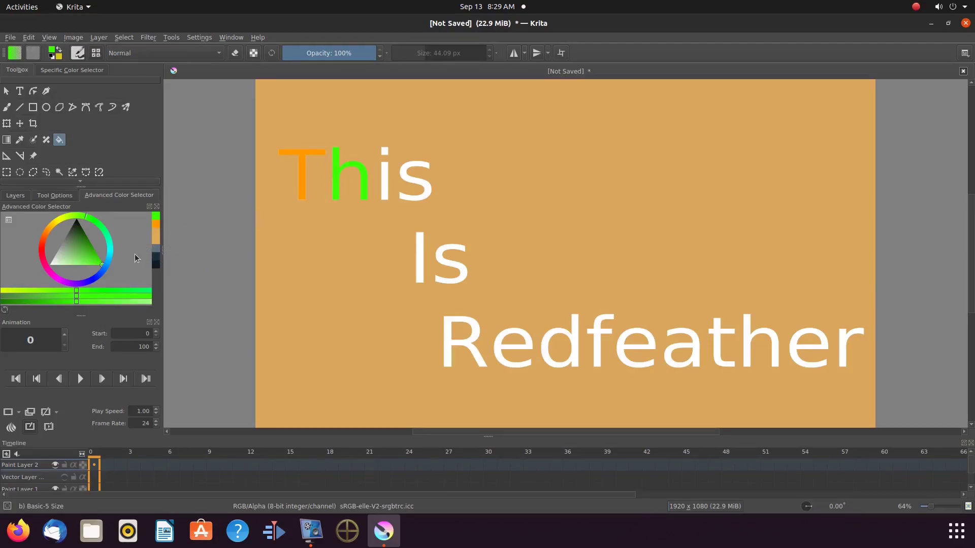
click(101, 276)
click(384, 183)
click(88, 282)
click(415, 175)
Fill the "I" of "Is" with light blue and its "s" with light violet-pink.
click(78, 265)
click(419, 257)
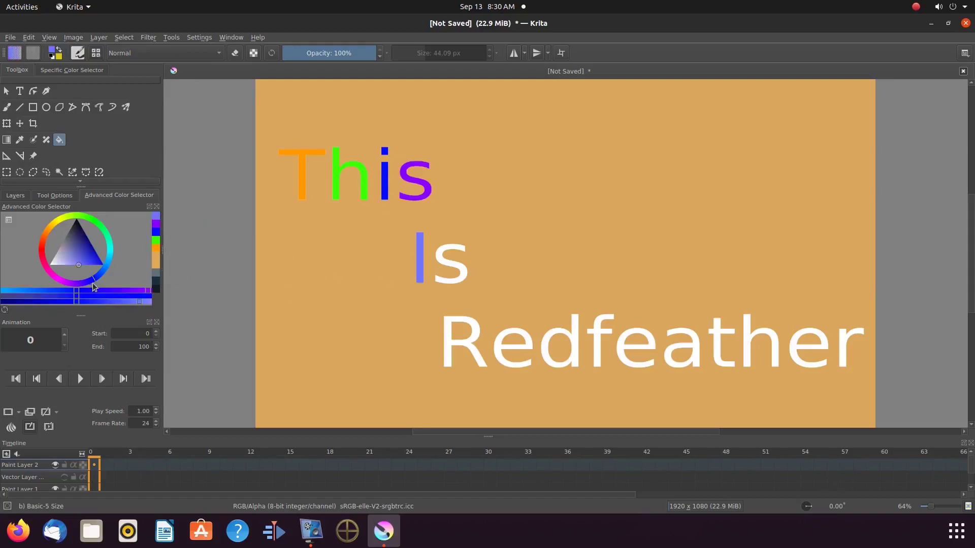
click(94, 284)
click(450, 264)
Fill the letters "Redfea" of "Redfeather" with periwinkle, peach, brown, dark red, dark maroon and blue in that order.
click(449, 346)
click(44, 235)
click(498, 350)
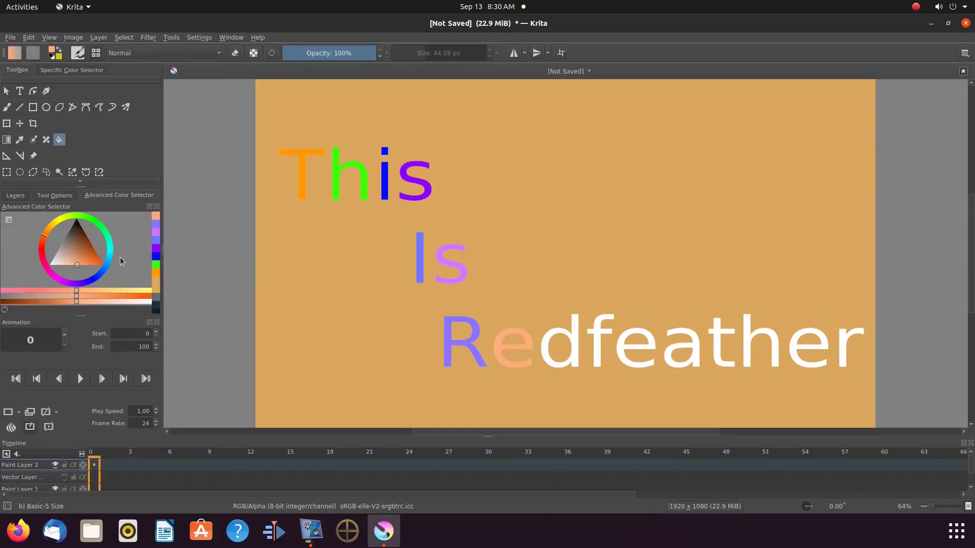
click(14, 302)
click(559, 350)
click(10, 301)
click(599, 329)
click(634, 350)
click(680, 351)
Fill the "t" of "Redfeather" bright green and colour its last letters "h", "e" and "r".
click(156, 287)
click(719, 345)
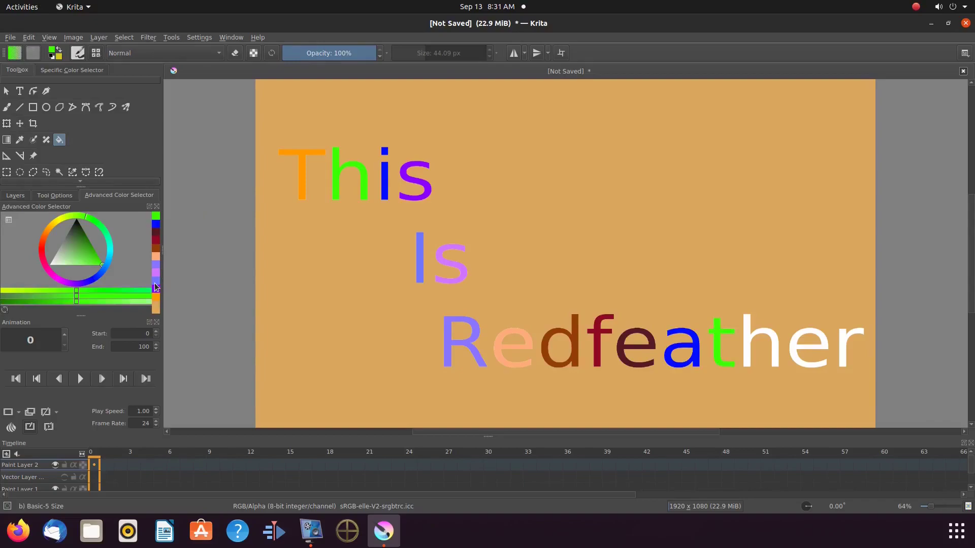
click(155, 295)
click(747, 350)
click(119, 297)
click(792, 350)
click(156, 274)
click(843, 350)
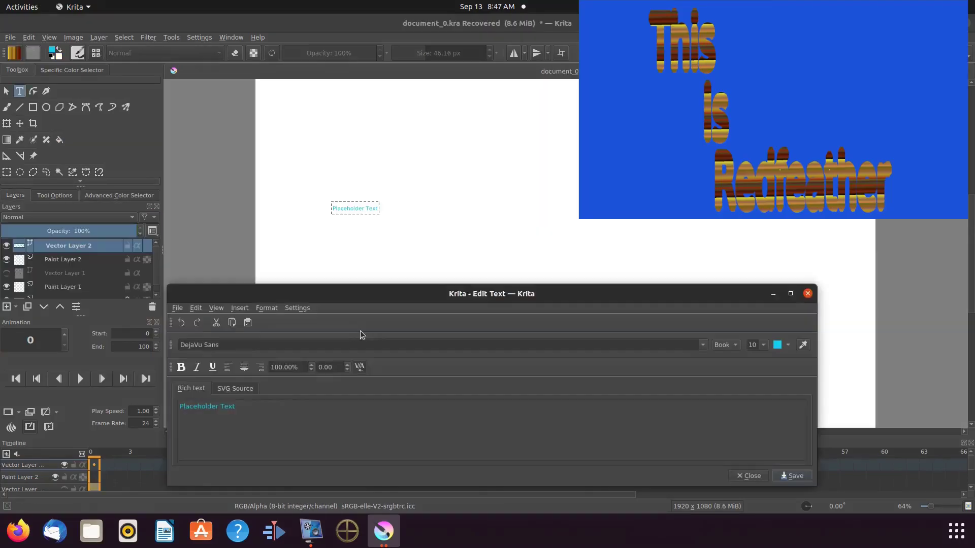
Replace the placeholder text in document_0.kra with "This Is Redfeather" at font size 48 in white, and save it.
triple_click(235, 407)
text(This Is)
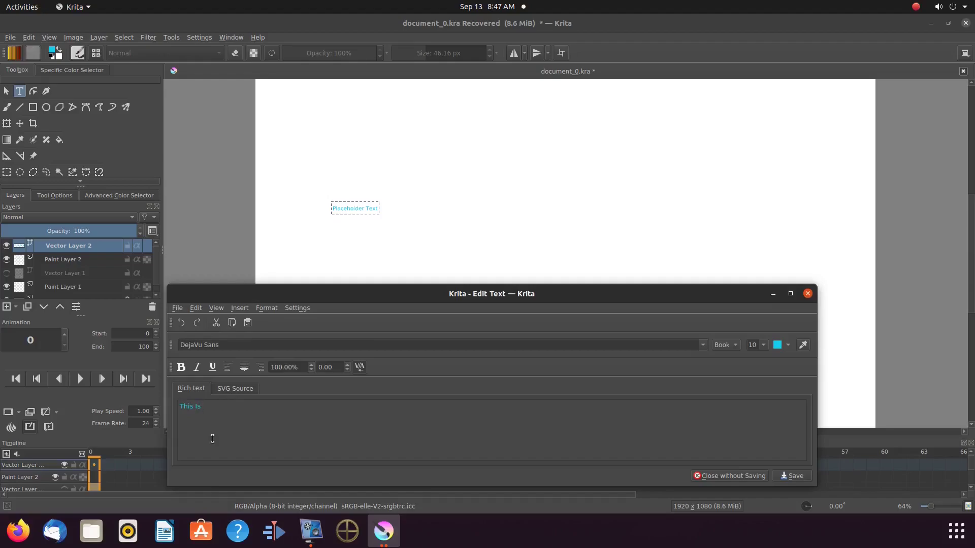
text( Redfeather)
click(756, 346)
click(755, 412)
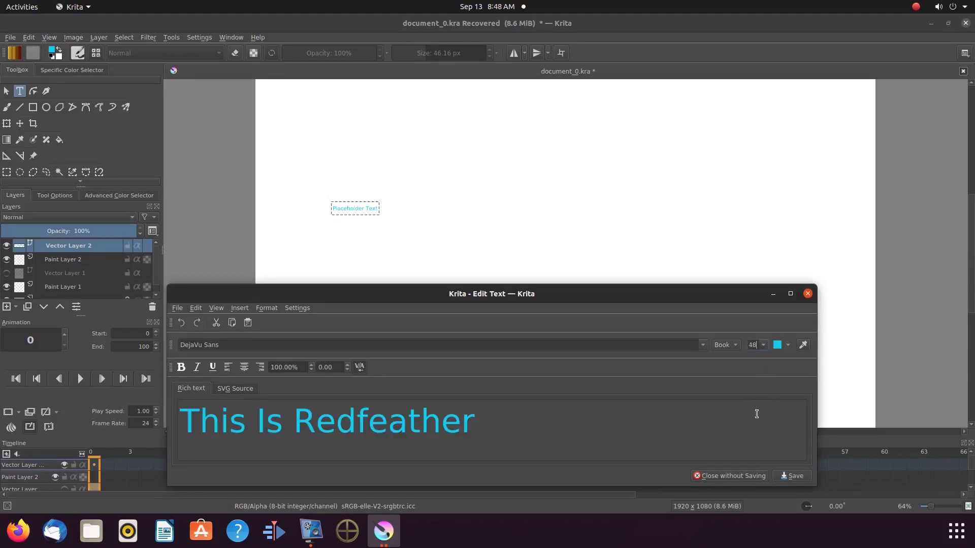
click(790, 347)
click(781, 175)
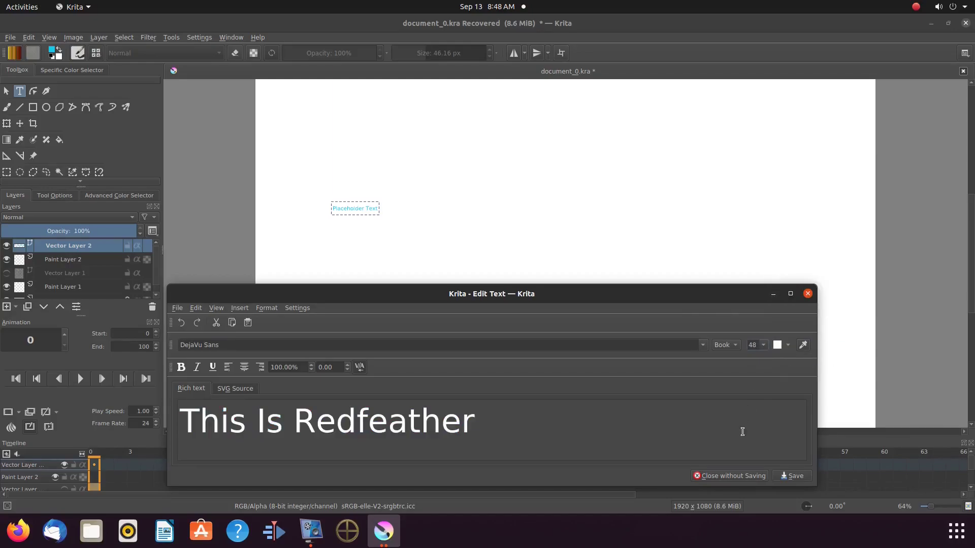
click(795, 478)
click(749, 476)
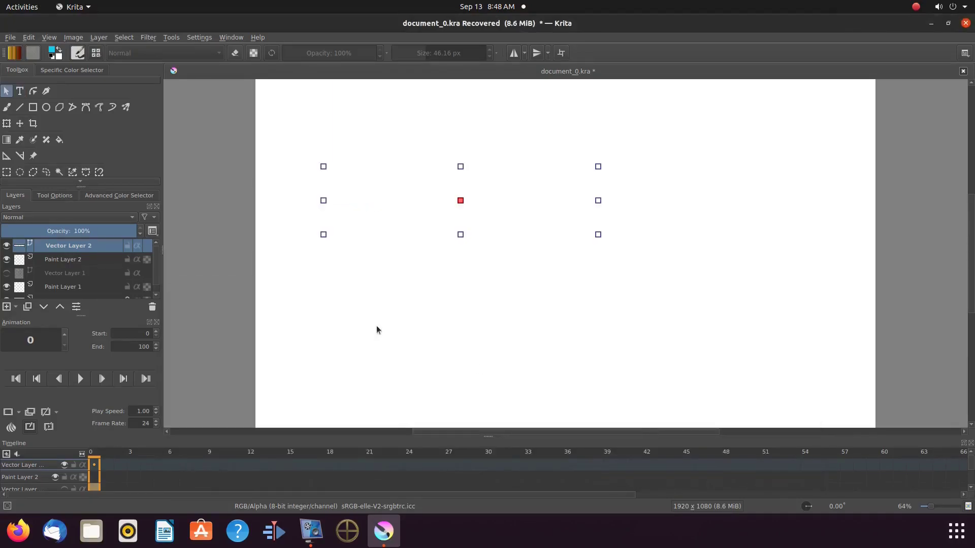
Give the "This Is Redfeather" vector text a gradient stroke.
click(55, 196)
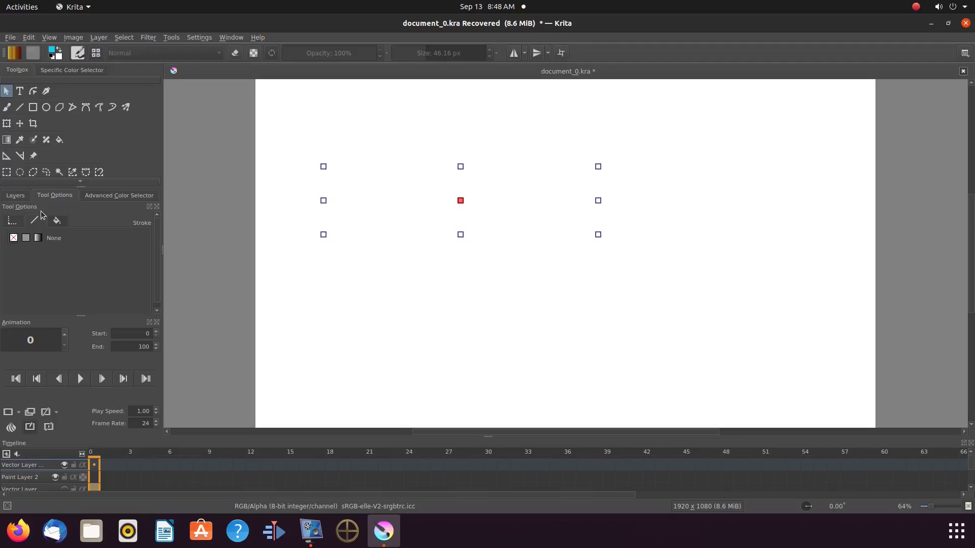
click(39, 240)
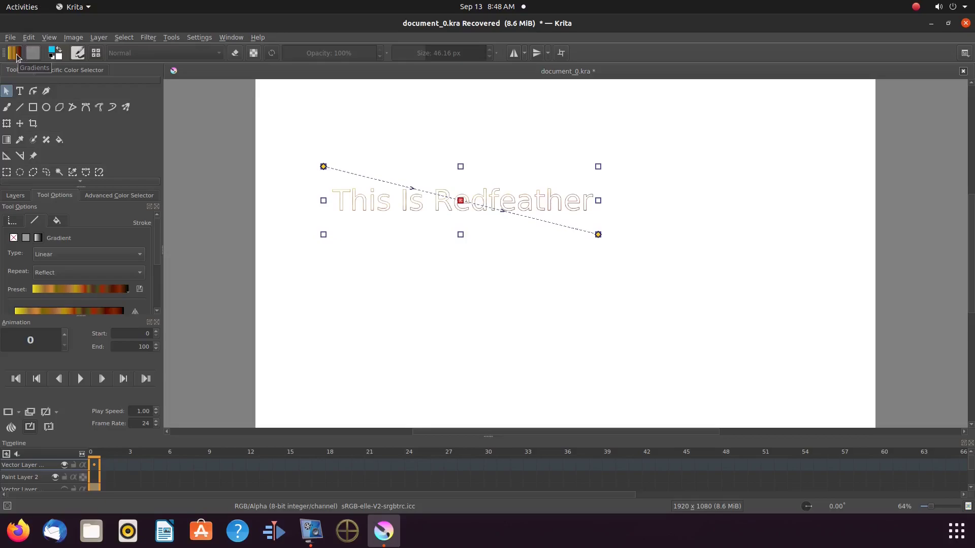
Try blue, fire-coloured, brown and green gradient presets on the text's stroke, including GPS FG Glare, GPS Fire Burning Cloud and GPS Nature Pure greens.
click(15, 53)
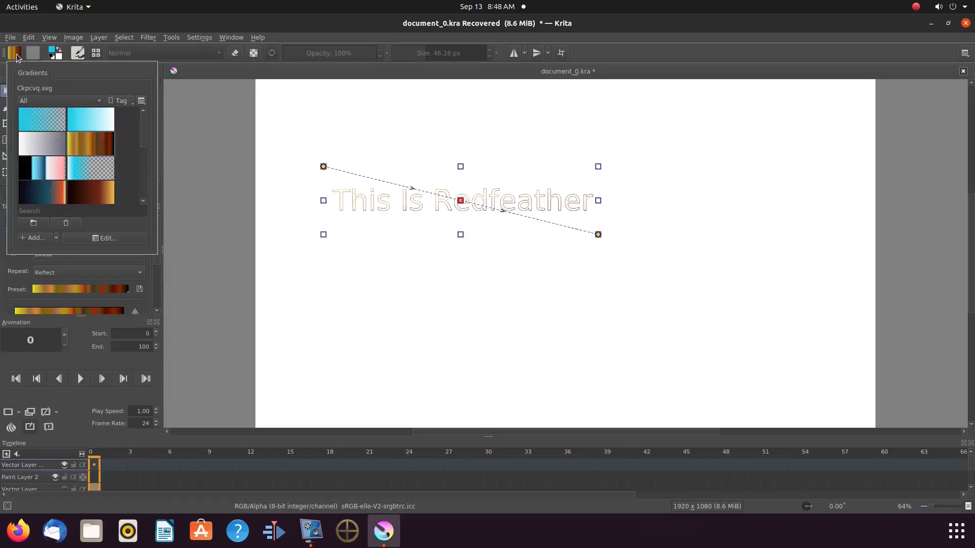
click(44, 123)
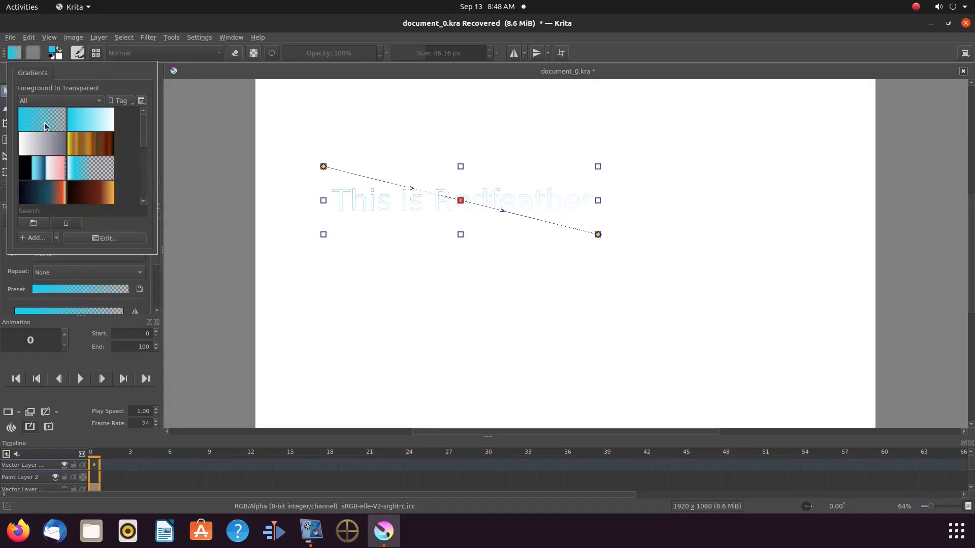
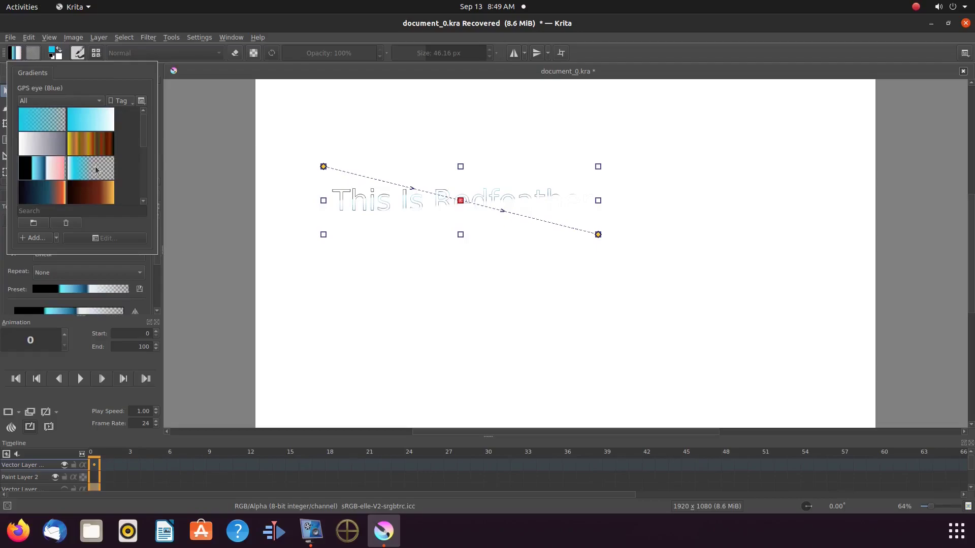
click(95, 168)
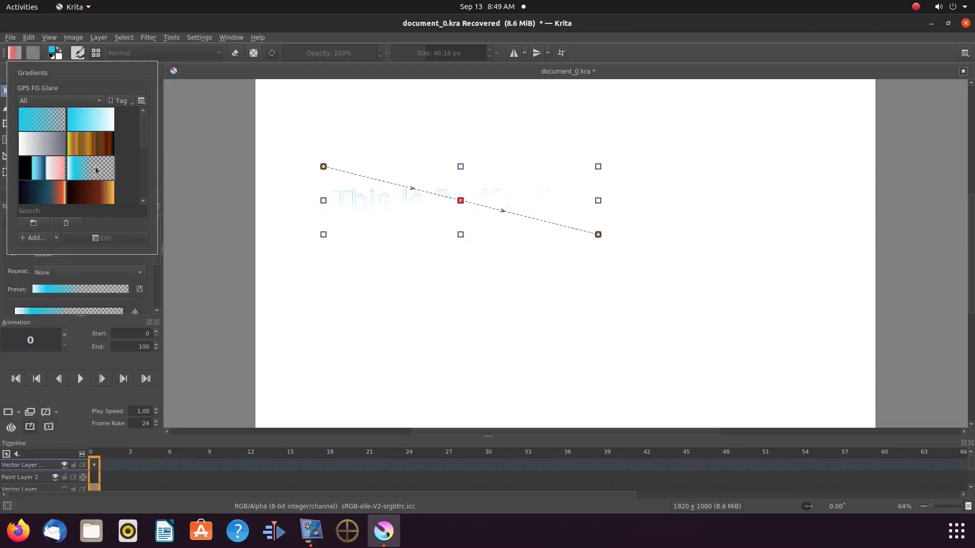
click(94, 197)
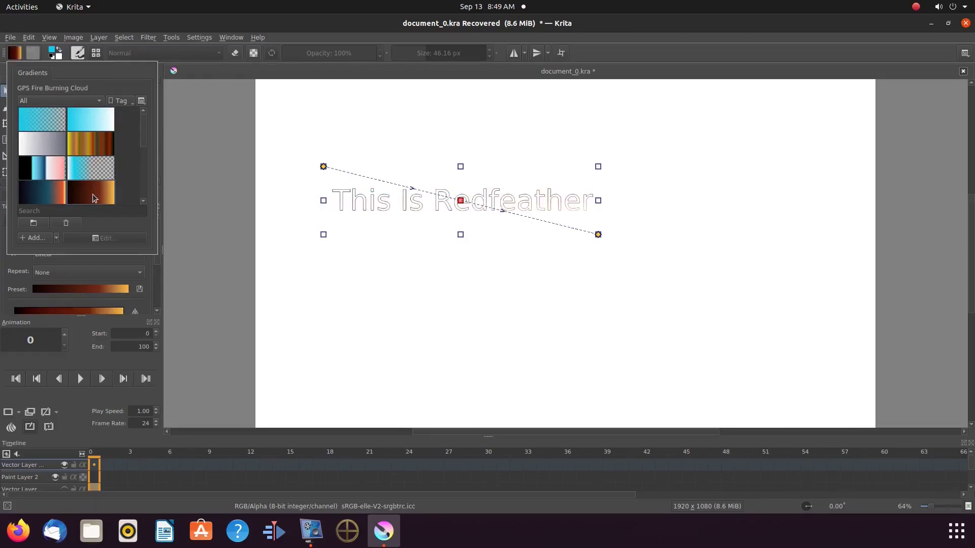
click(57, 195)
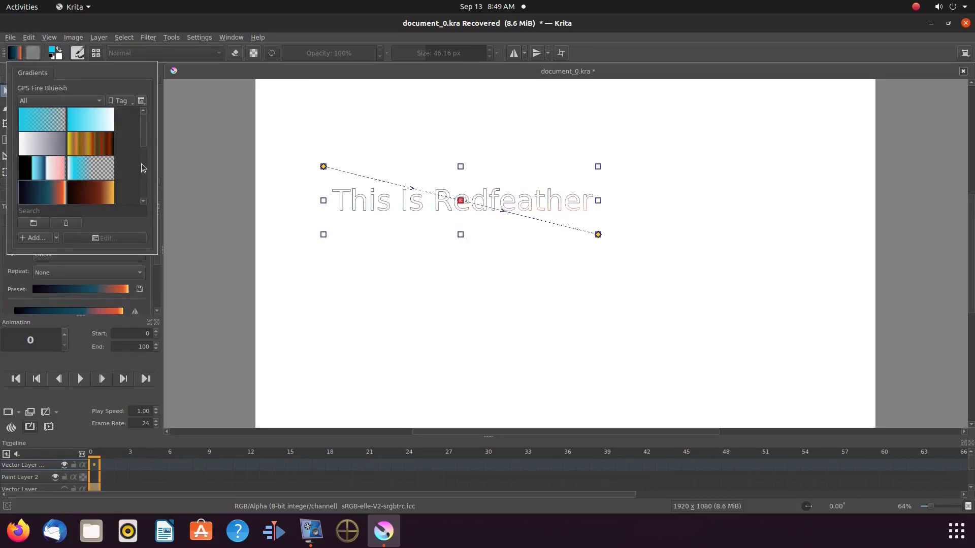
scroll(142, 166, down, 2)
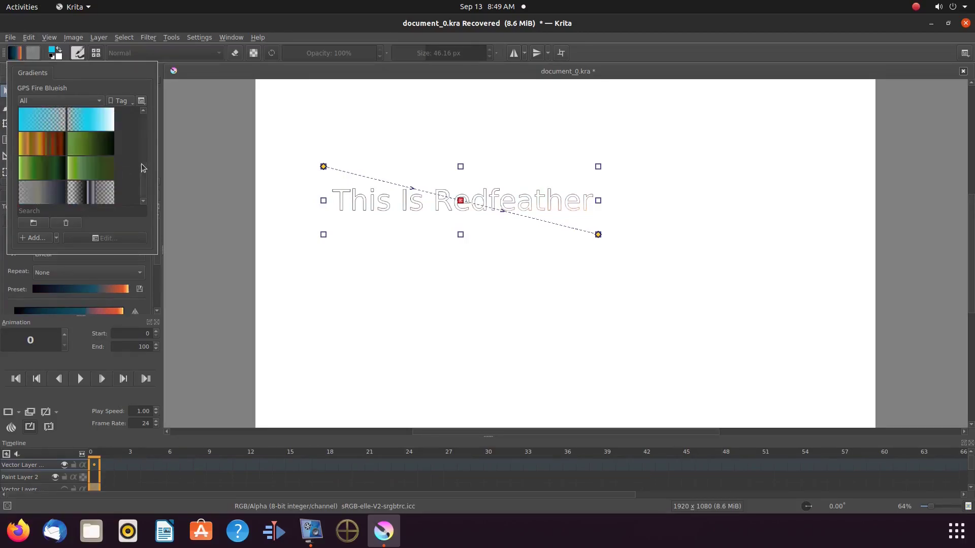
click(44, 146)
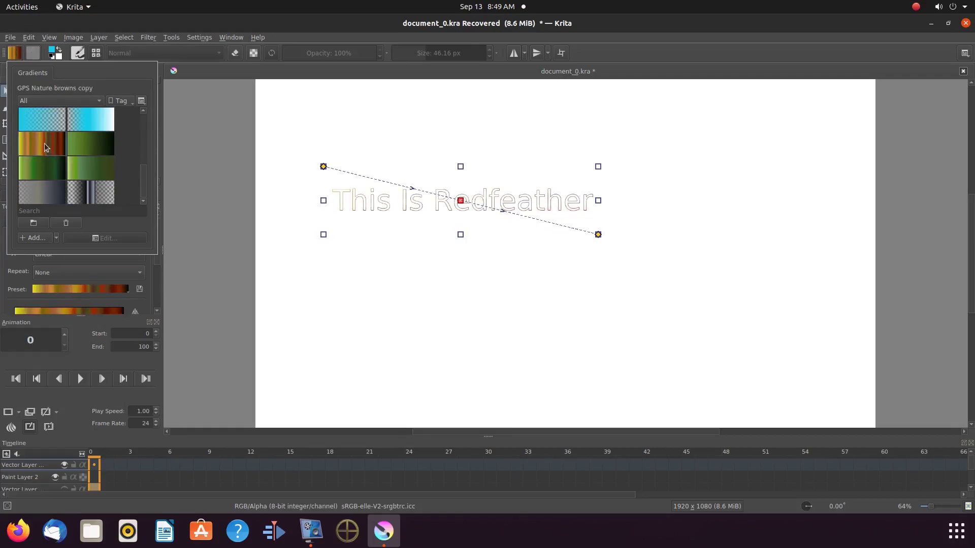
click(78, 149)
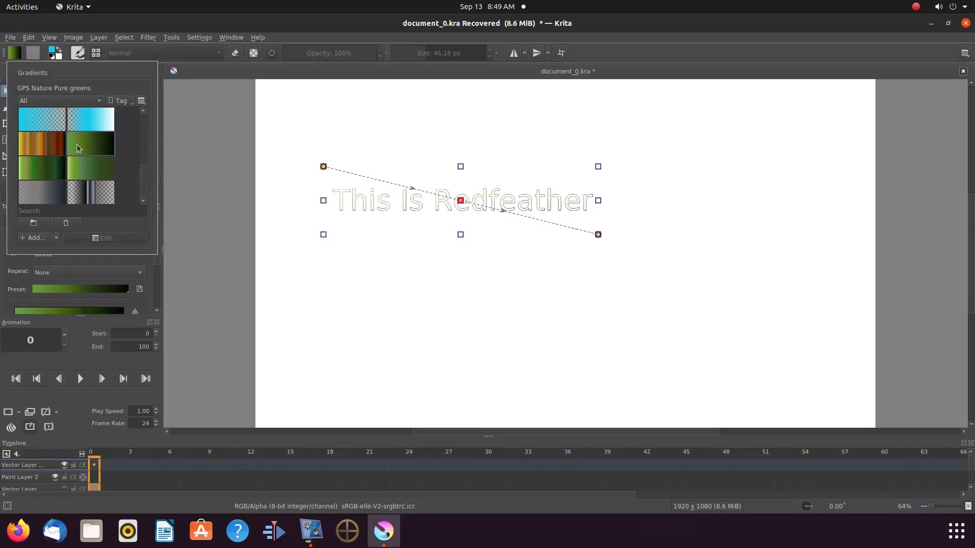
click(84, 167)
Transform the gradient-outlined text, stretching it downwards to about five and a half times its height and rightwards to about 1.75 times its width.
click(7, 123)
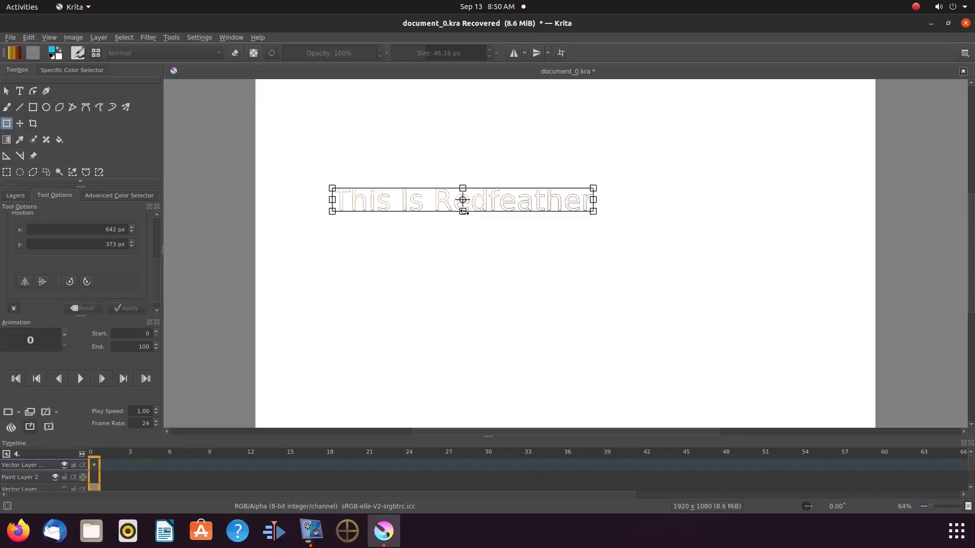
drag(462, 212, 465, 320)
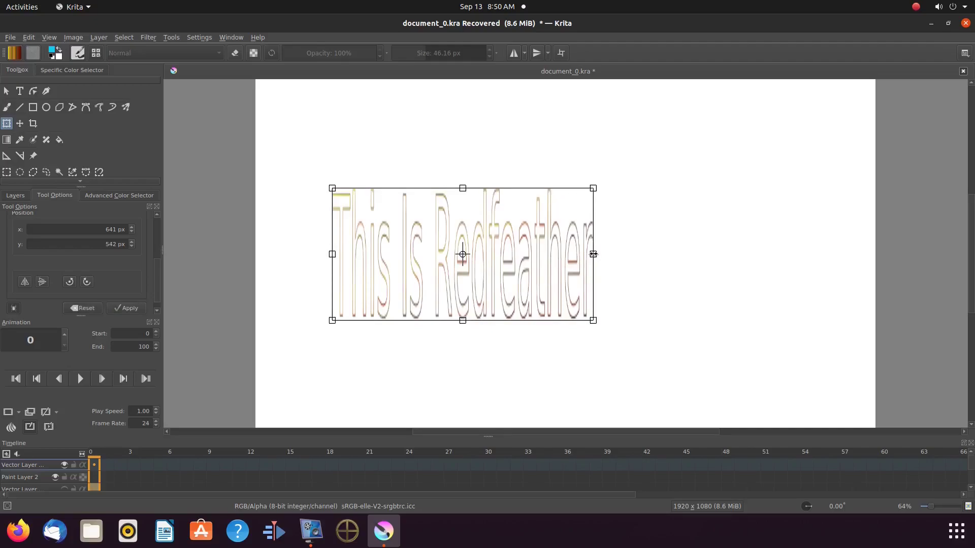
drag(593, 254, 787, 251)
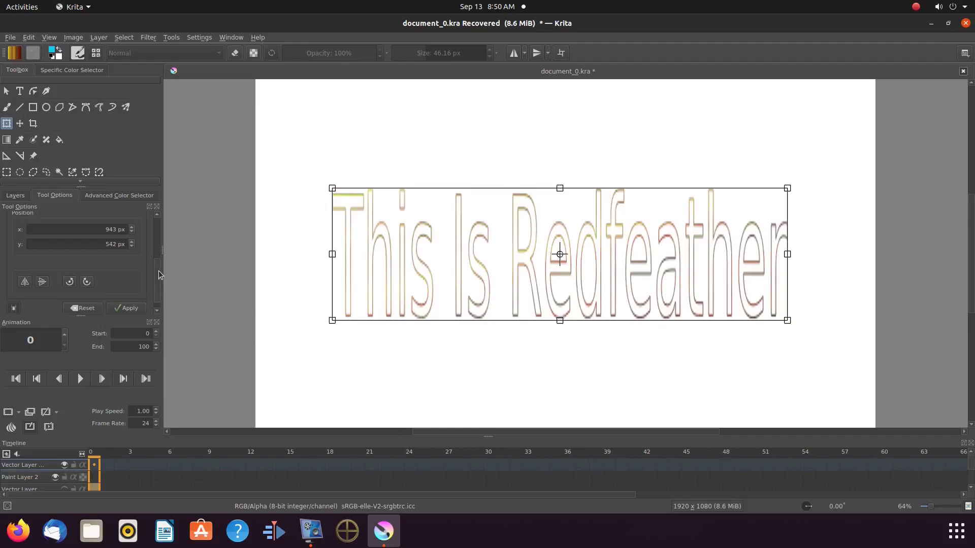
Set the stroke thickness of the stretched text to 12 px.
click(6, 92)
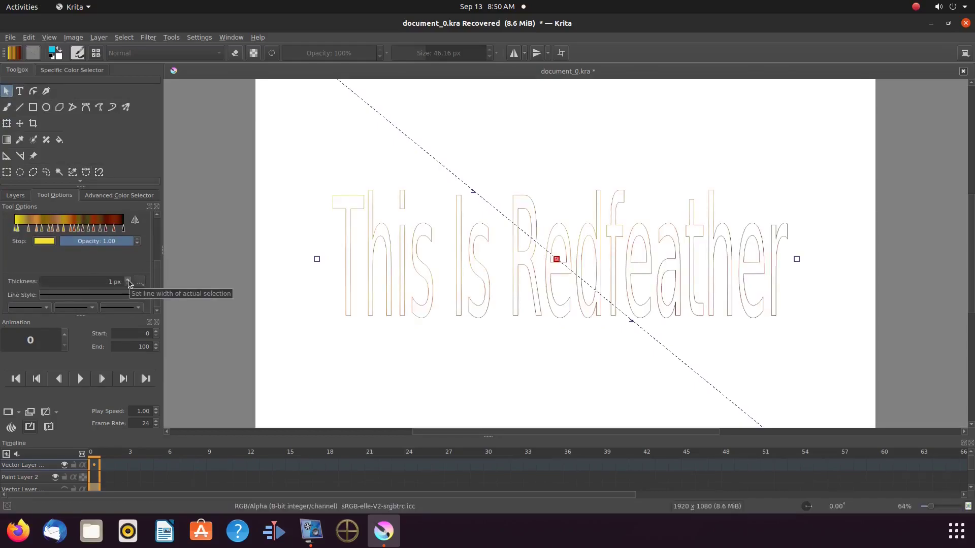
scroll(128, 282, up, 4)
scroll(128, 282, up, 6)
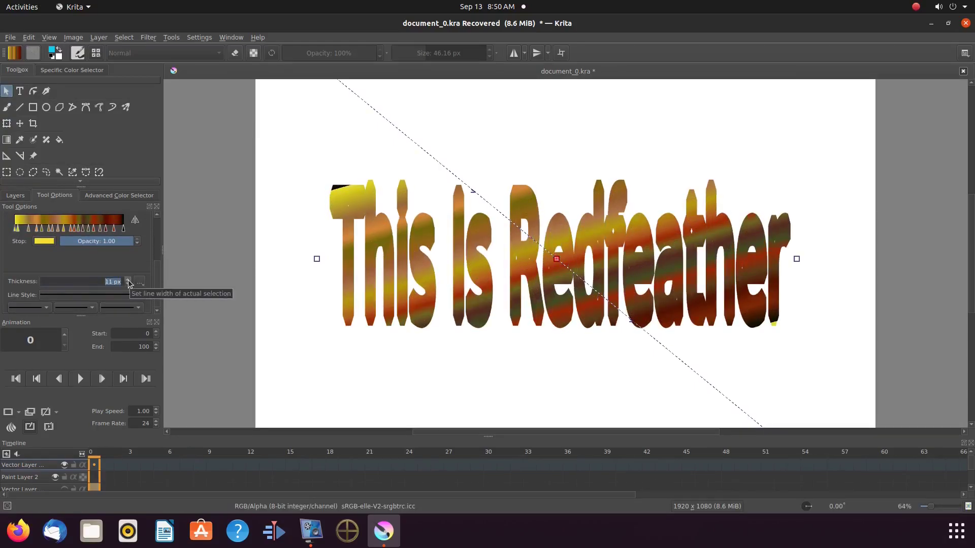
scroll(129, 283, up, 8)
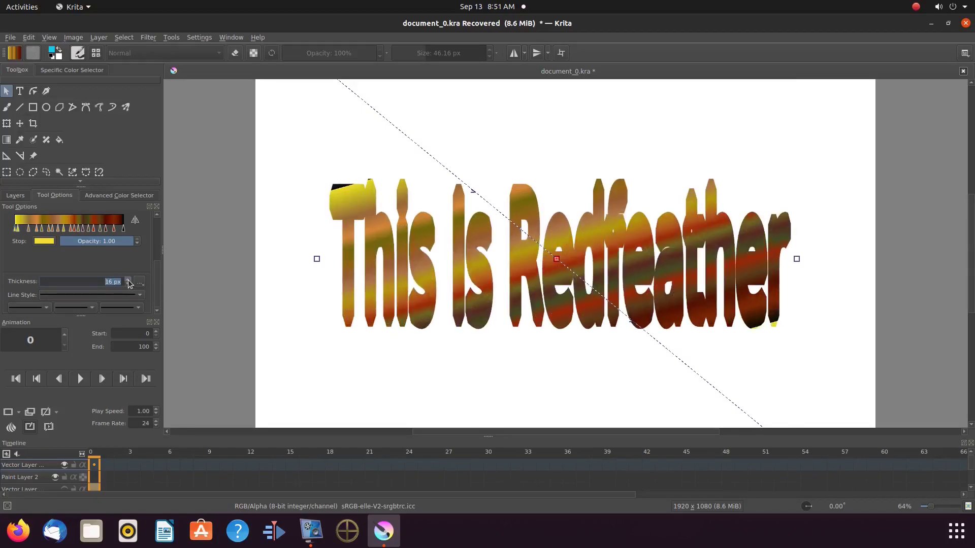
scroll(129, 283, down, 4)
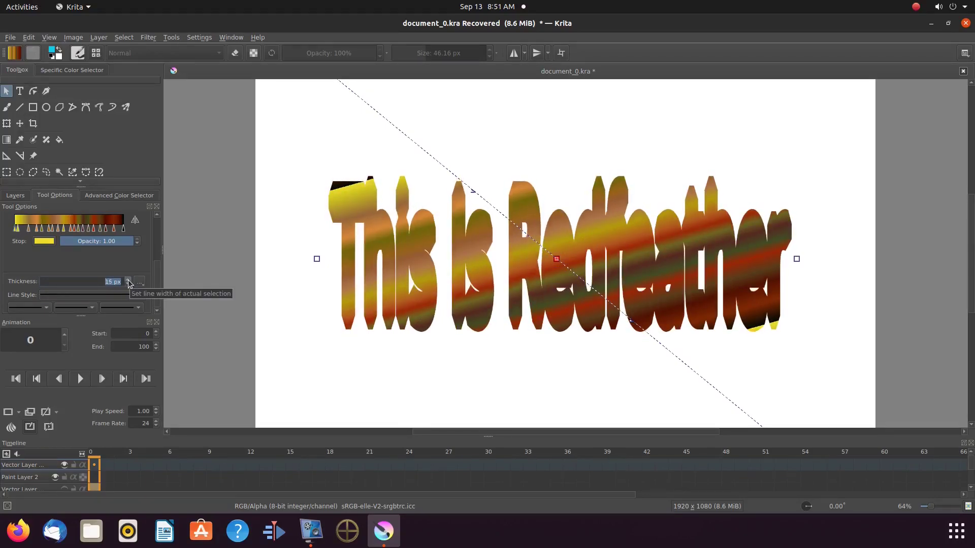
scroll(128, 282, down, 4)
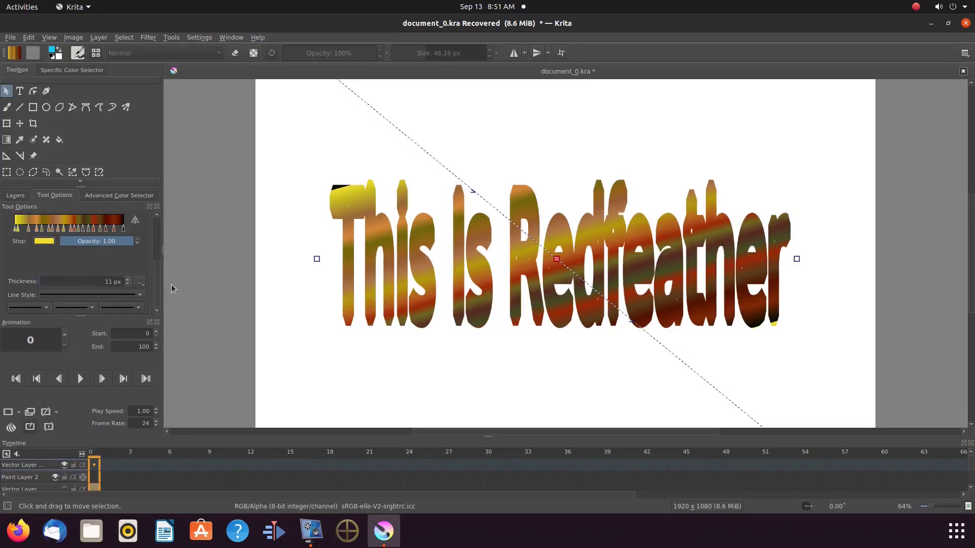
scroll(127, 281, up, 1)
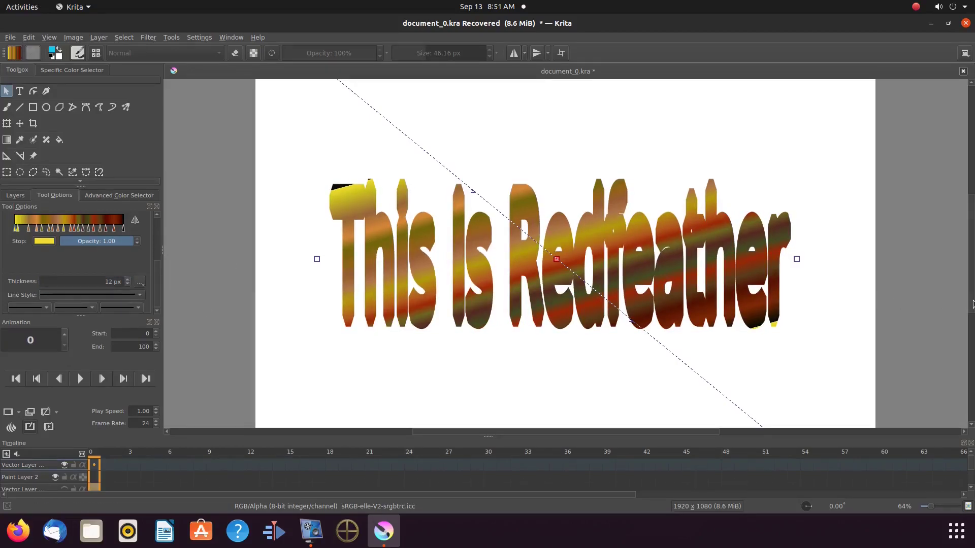
Transform the thick-stroked text to reduce its height to about 70 percent, keeping its upper edge in place.
click(7, 123)
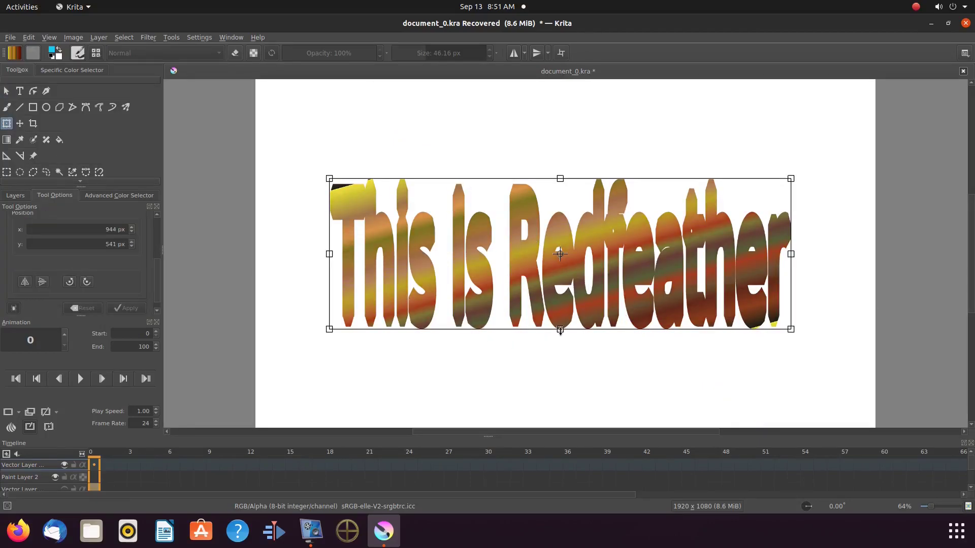
drag(560, 330, 559, 283)
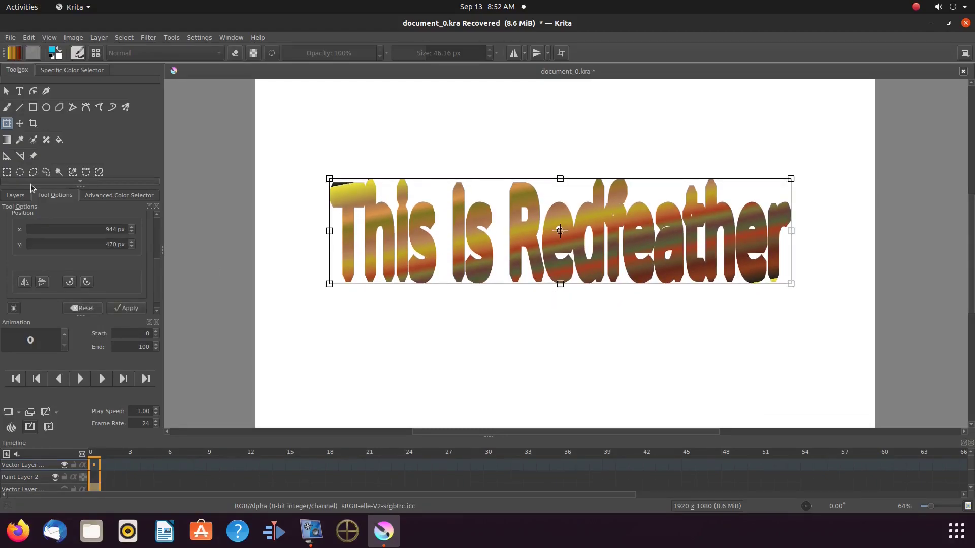
Reposition both ends of the text's stroke gradient to make a shorter, almost vertical gradient line crossing the "R" of "Redfeather".
click(8, 91)
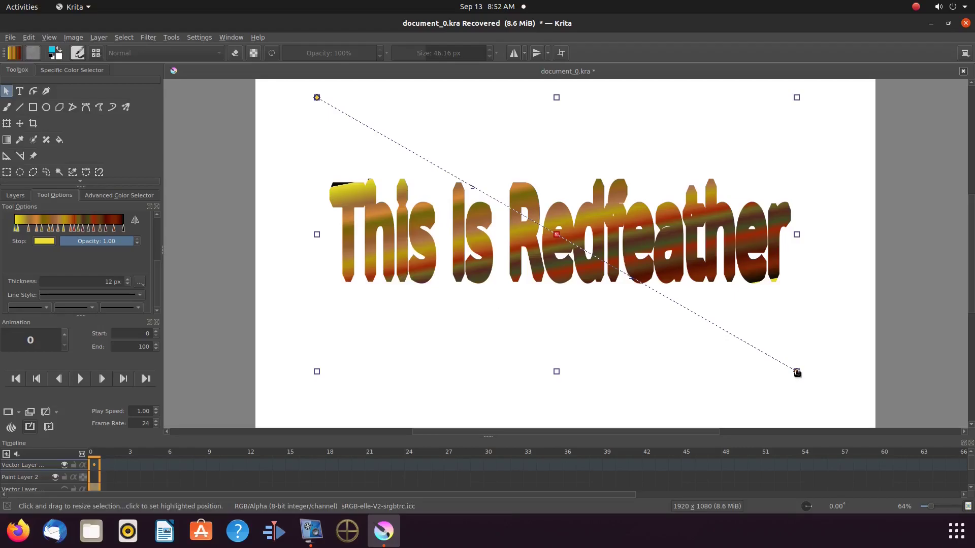
drag(796, 373, 686, 334)
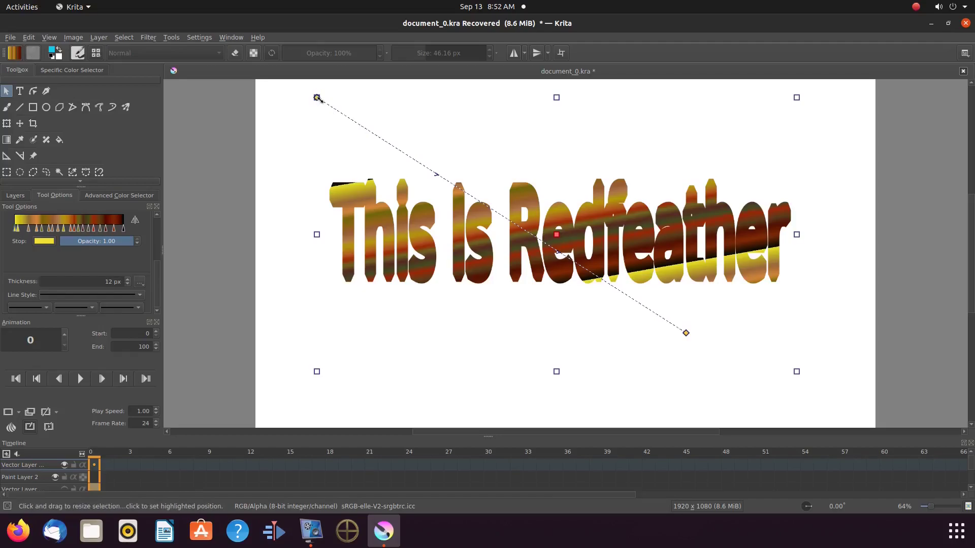
drag(318, 98, 524, 149)
drag(687, 334, 555, 320)
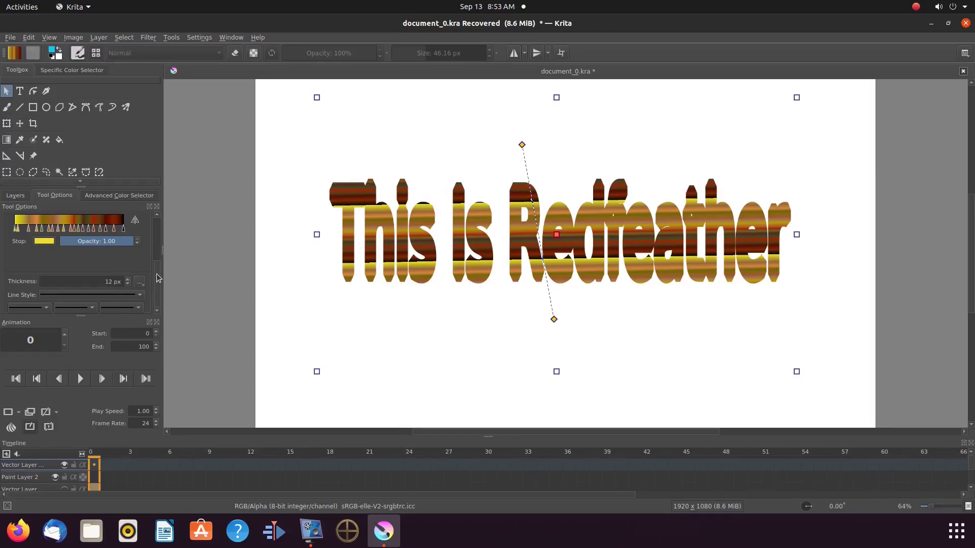
scroll(158, 278, up, 5)
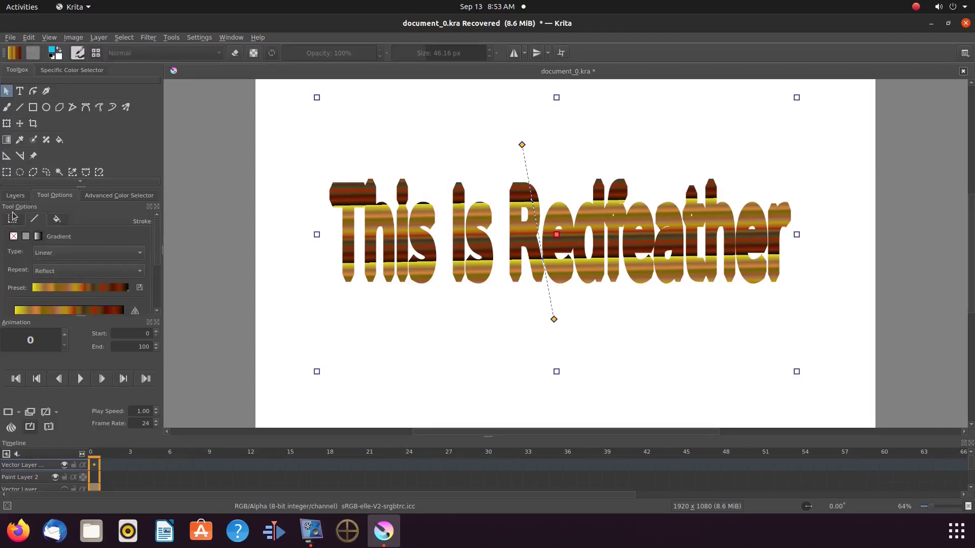
Fill Paint Layer 1 with bright blue as the background behind the text.
click(16, 196)
click(55, 287)
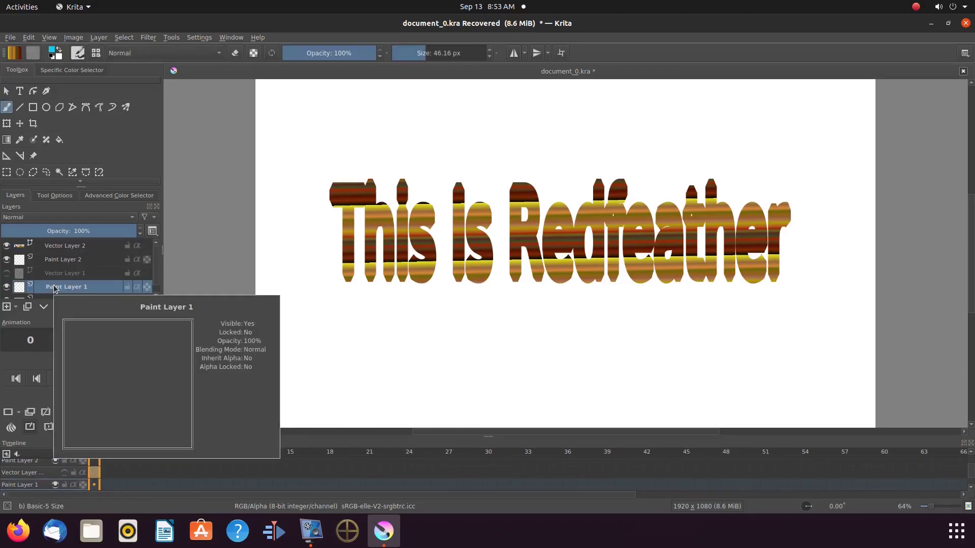
click(59, 141)
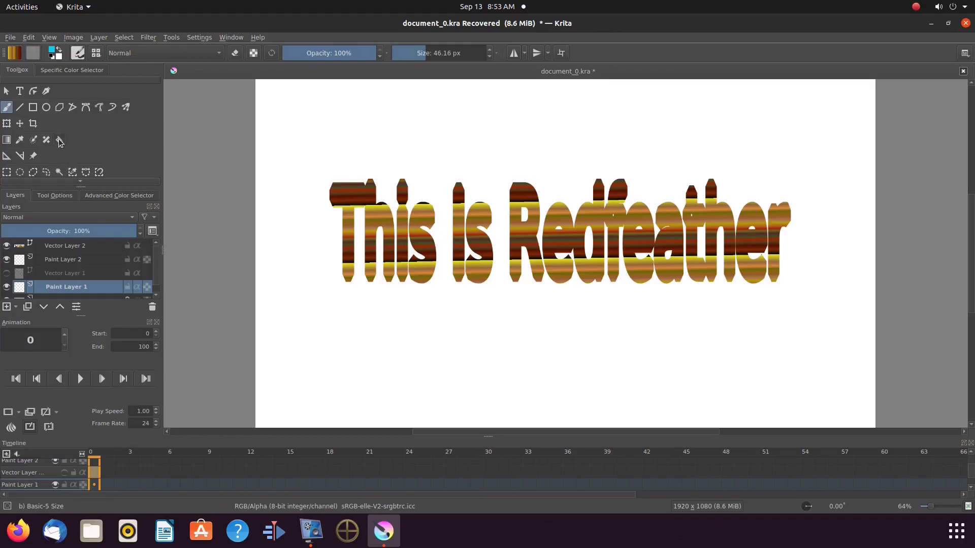
click(114, 197)
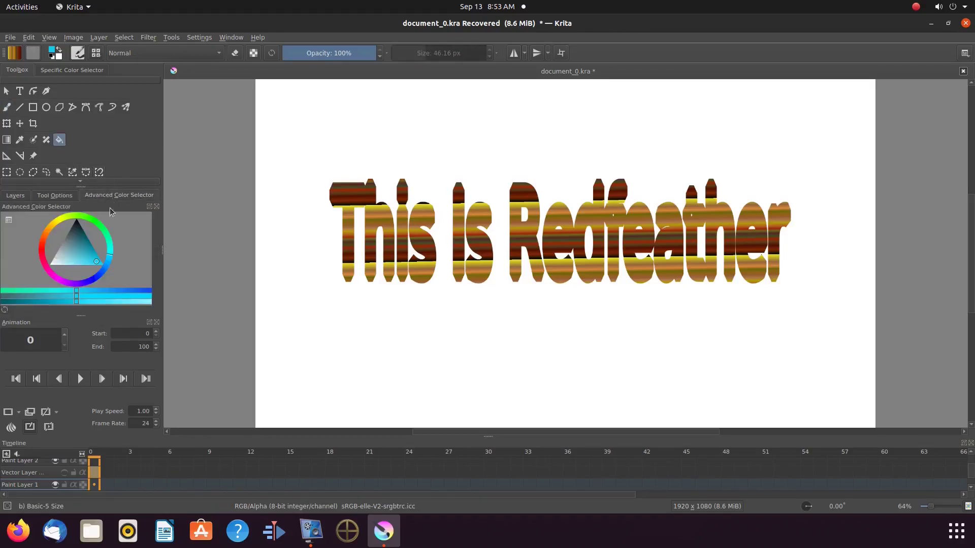
click(144, 293)
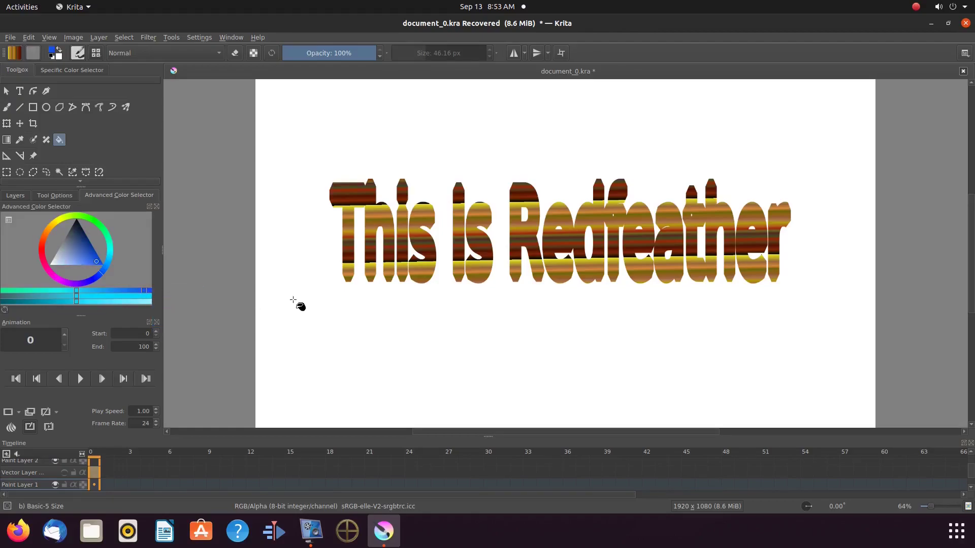
click(301, 323)
Merge Vector Layer 2 with the paint layer directly below it.
click(16, 195)
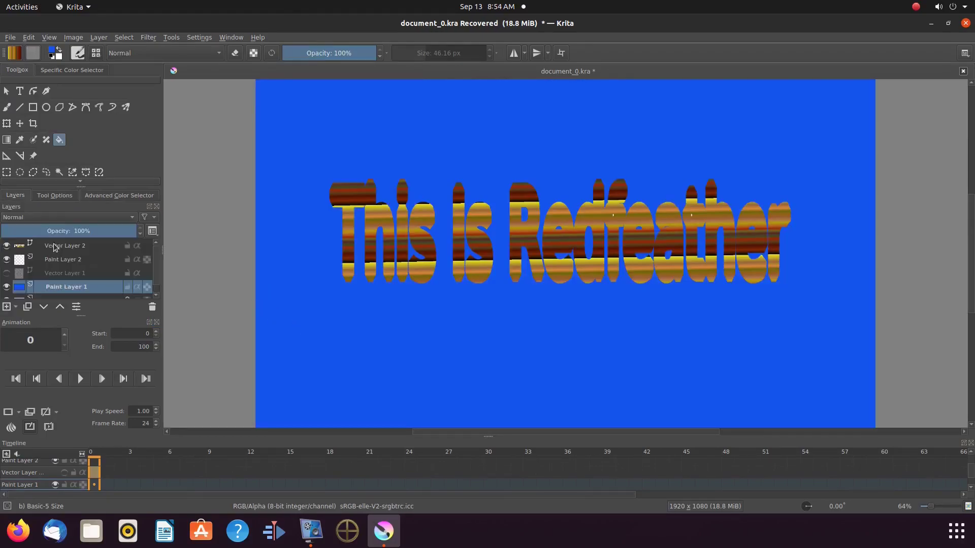
click(57, 247)
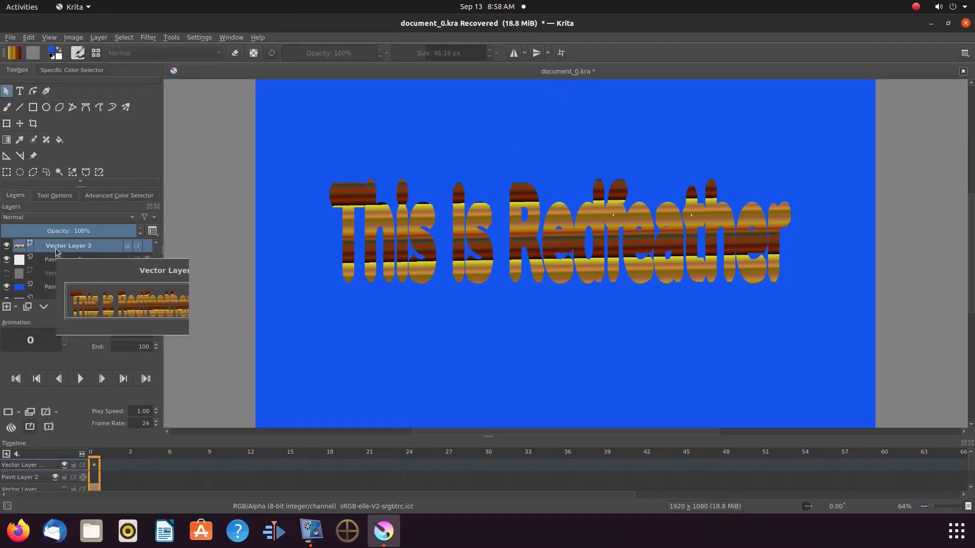
right_click(56, 248)
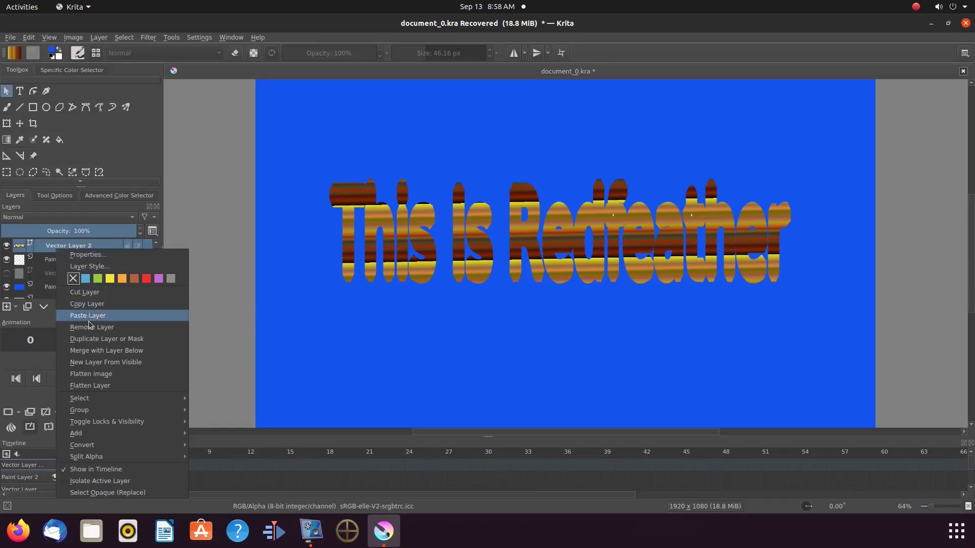
click(88, 350)
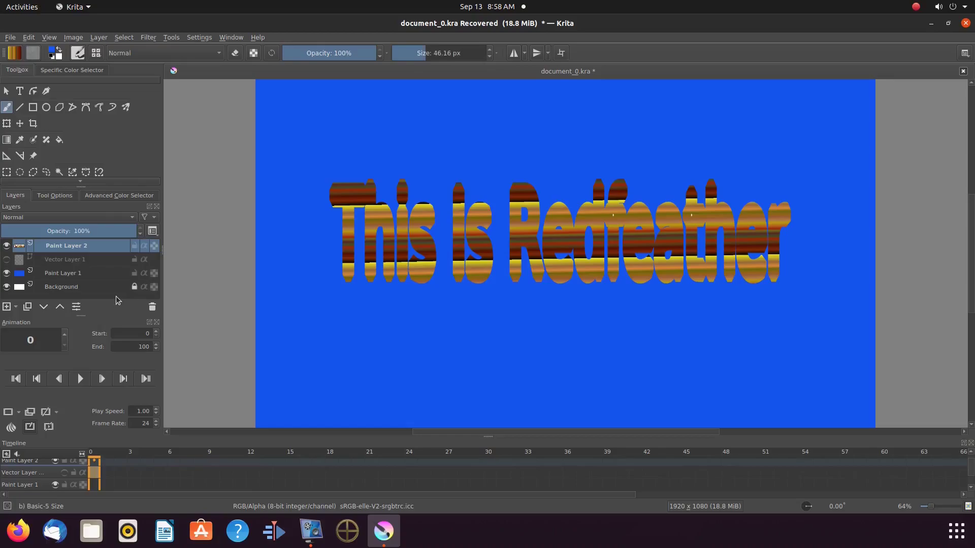
Select the word "This" with a rectangular selection and move it up and left, apart from the other words.
click(7, 174)
drag(315, 171, 441, 299)
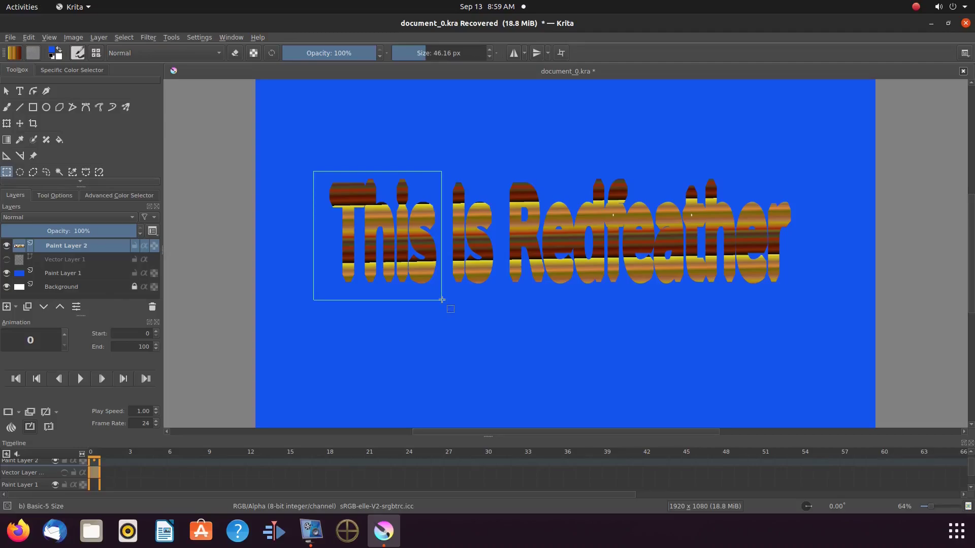
drag(442, 300, 442, 299)
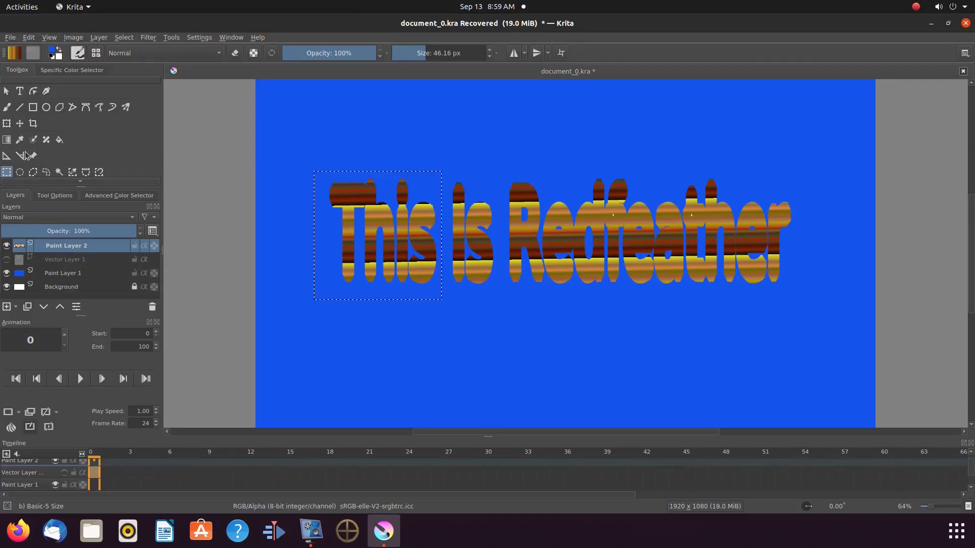
click(20, 123)
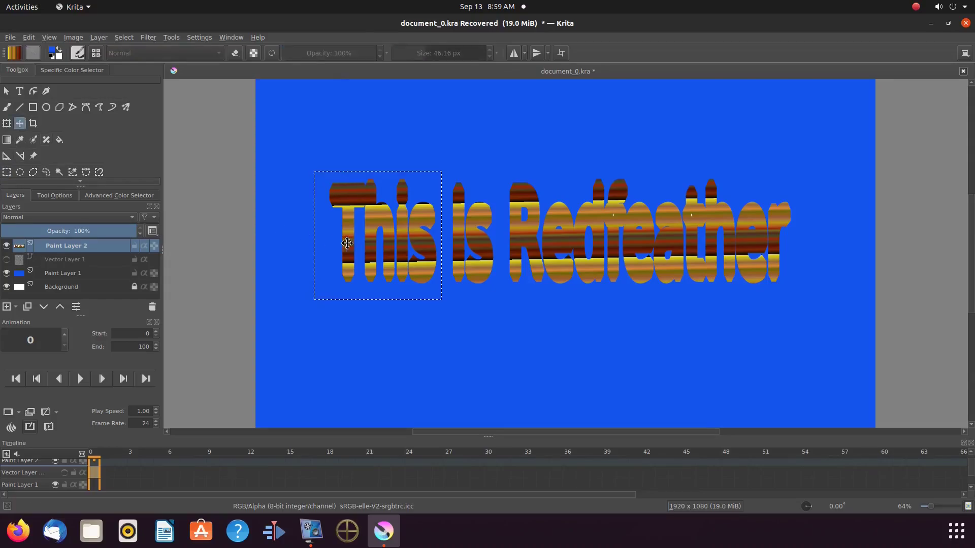
drag(381, 247, 359, 182)
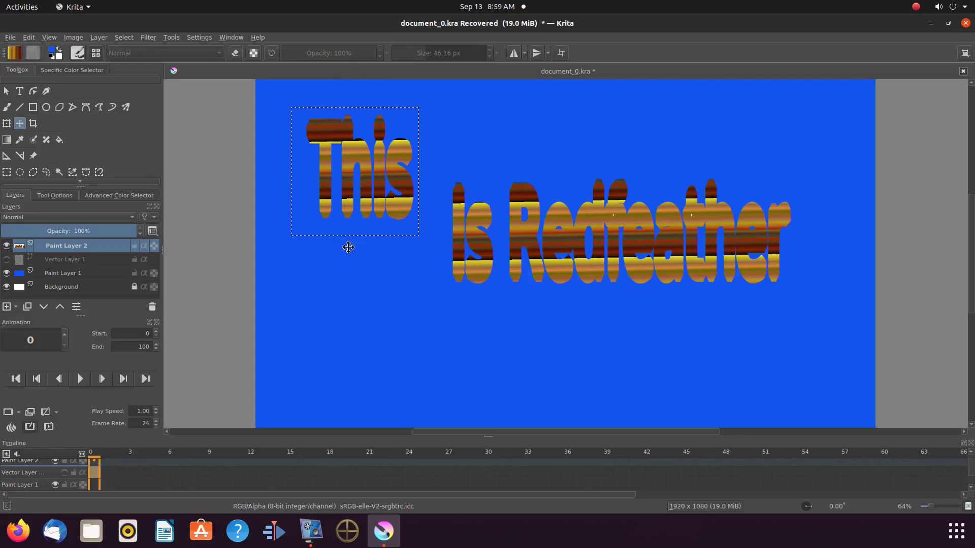
Select and move "Is" down to sit below "This", and move "Redfeather" lower on the canvas.
click(6, 172)
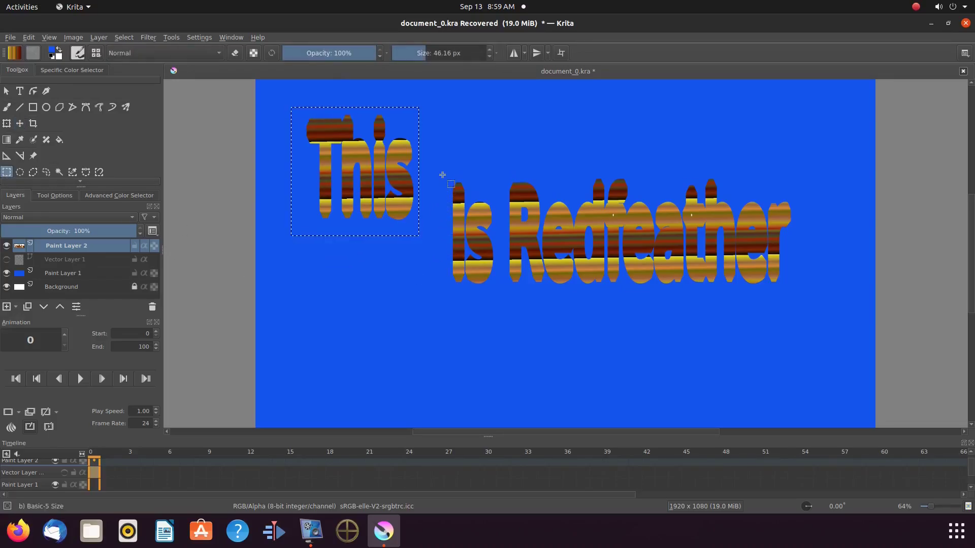
drag(442, 175, 498, 294)
key(t)
drag(470, 255, 411, 309)
drag(627, 243, 637, 350)
key(ctrl+r)
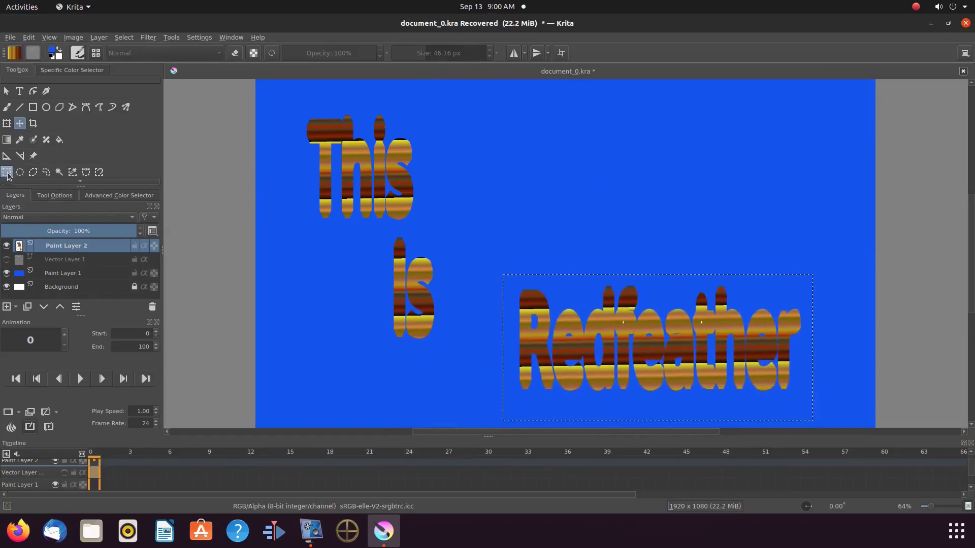
Move "This" into the canvas's upper-left corner and shift "Is" up and left beneath it.
drag(290, 103, 438, 227)
key(t)
drag(365, 172, 333, 151)
key(ctrl+r)
key(t)
drag(414, 287, 380, 263)
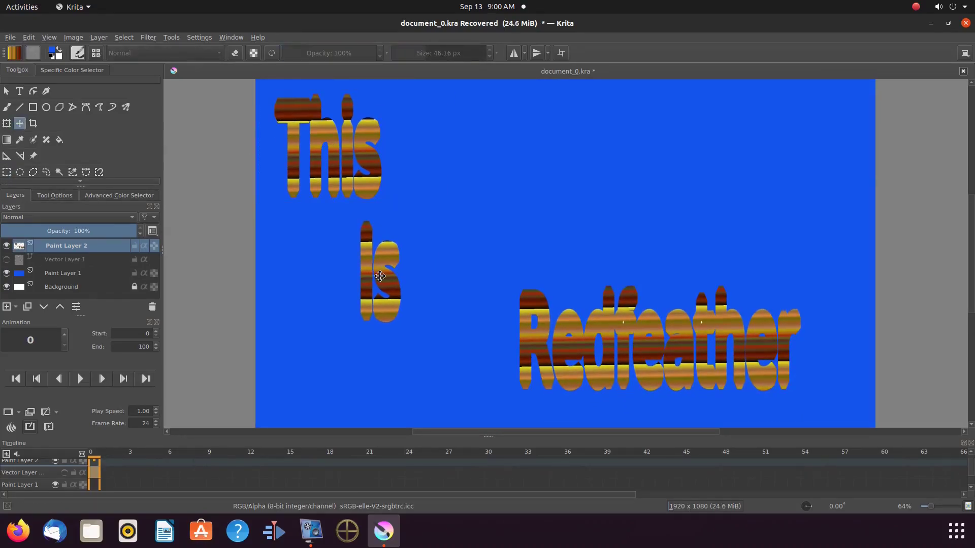
key(ctrl+r)
Move "Redfeather" slightly down and left, and move "Is" right to sit just above its "R".
drag(492, 279, 813, 406)
key(t)
drag(650, 349, 628, 373)
key(ctrl+r)
drag(315, 209, 420, 340)
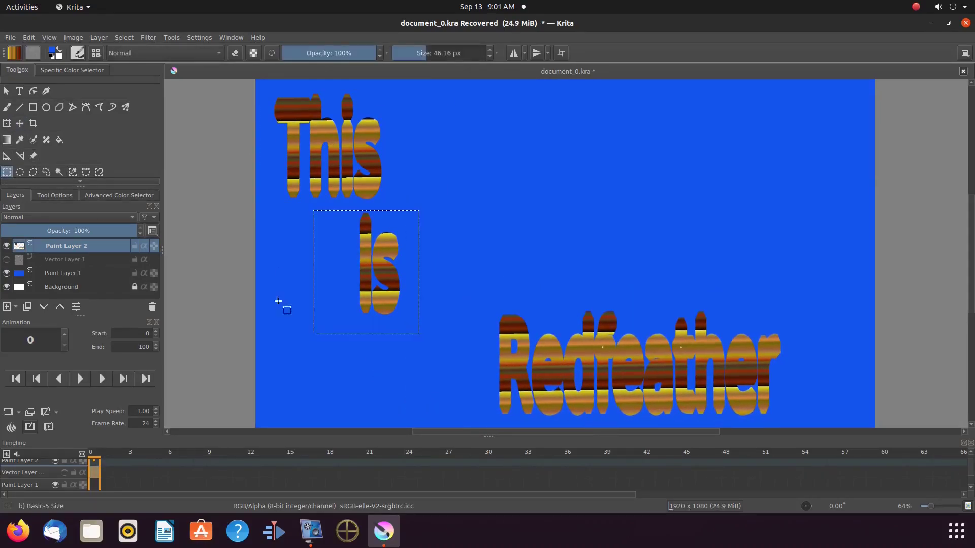
key(t)
drag(378, 264, 502, 257)
key(ctrl+r)
Select "This" and move it right, closer above the word "Is".
click(357, 191)
drag(263, 89, 389, 216)
key(t)
drag(330, 152, 421, 147)
key(ctrl+r)
Shift "Is" slightly left between the other two words, and select "Redfeather" with a rectangular selection.
drag(449, 204, 542, 310)
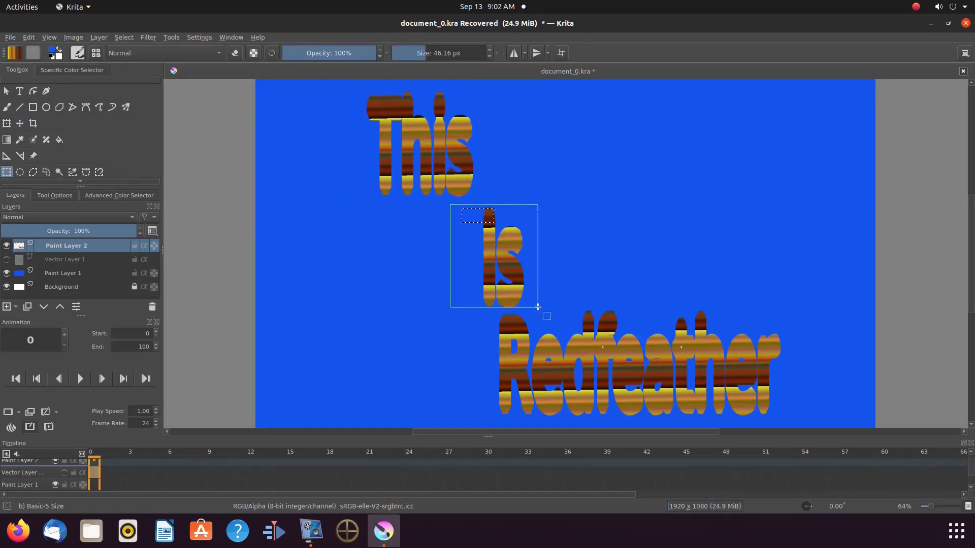
key(t)
drag(507, 260, 477, 260)
key(ctrl+r)
mouse_move(784, 422)
mouse_down()
mouse_move(491, 312)
mouse_move(468, 312)
mouse_up()
key(t)
key(b)
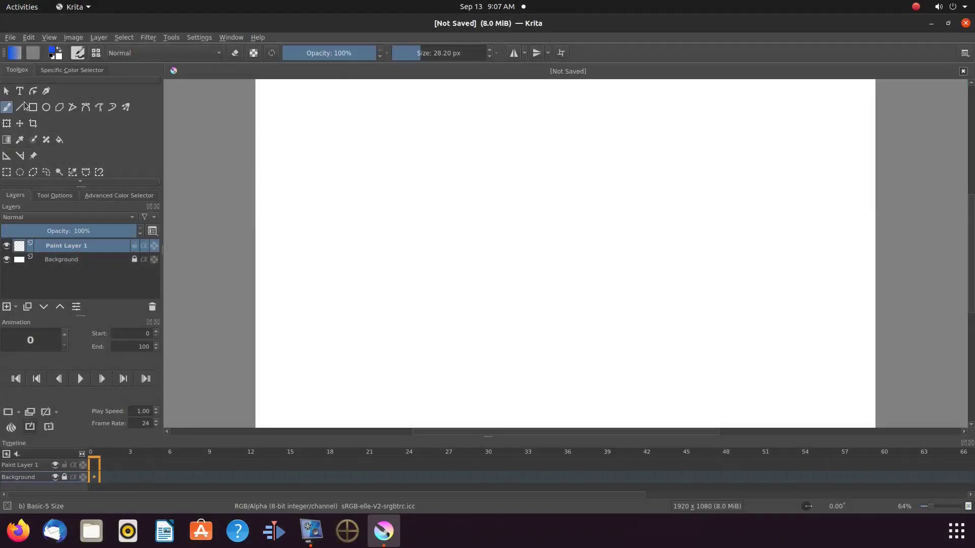
In the new blank document, add the white text "This Is Redfeather" in the canvas's upper-left area.
click(21, 93)
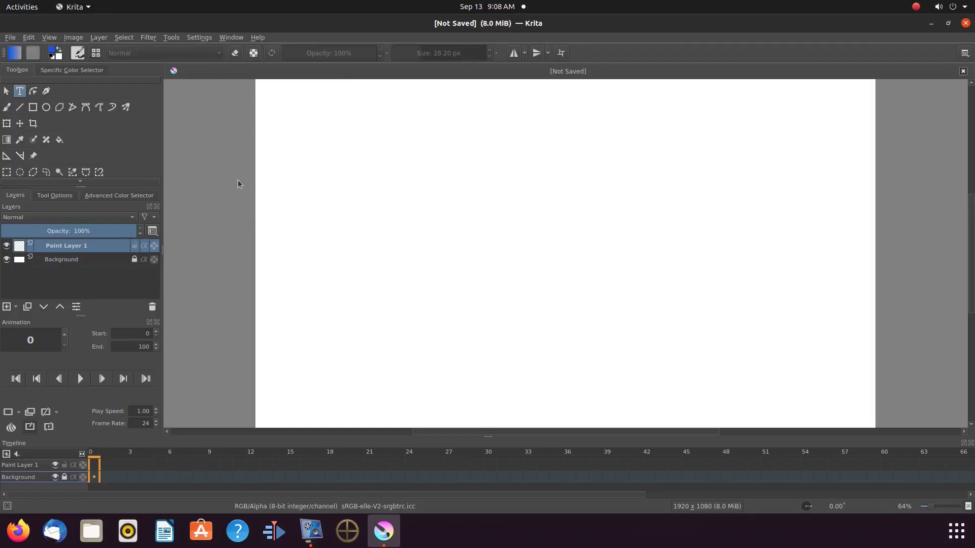
drag(330, 189, 544, 261)
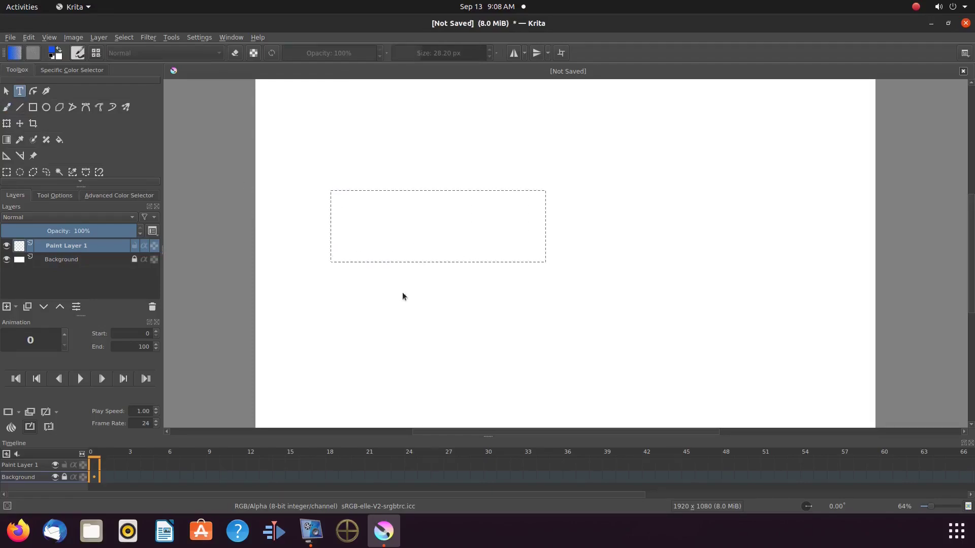
key(ctrl+a)
text(Thi)
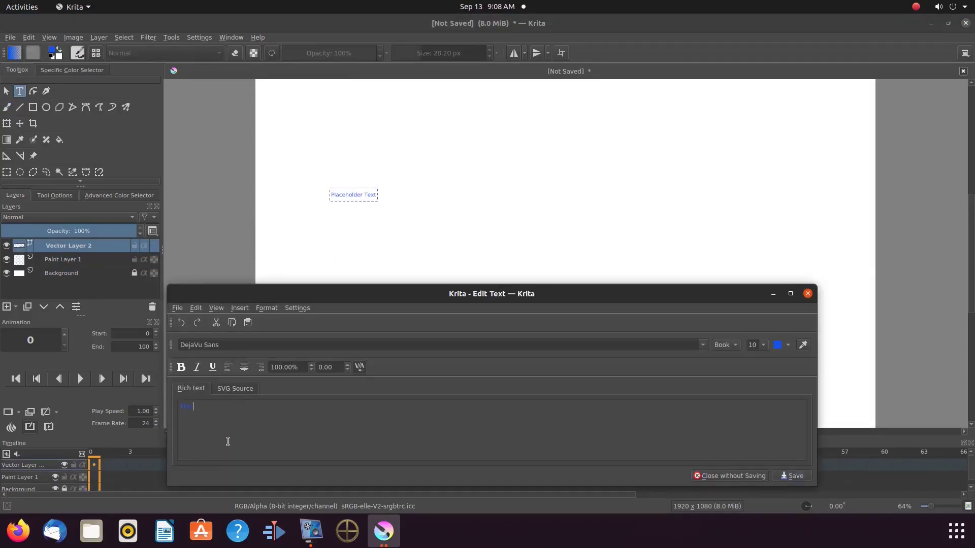
click(787, 345)
click(784, 175)
click(791, 475)
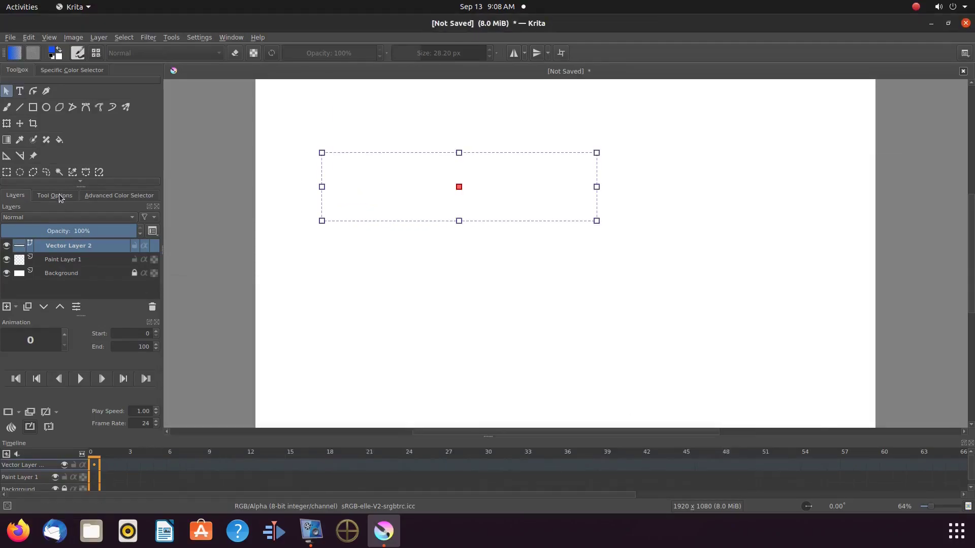
Give the text a solid dark blue stroke.
click(56, 196)
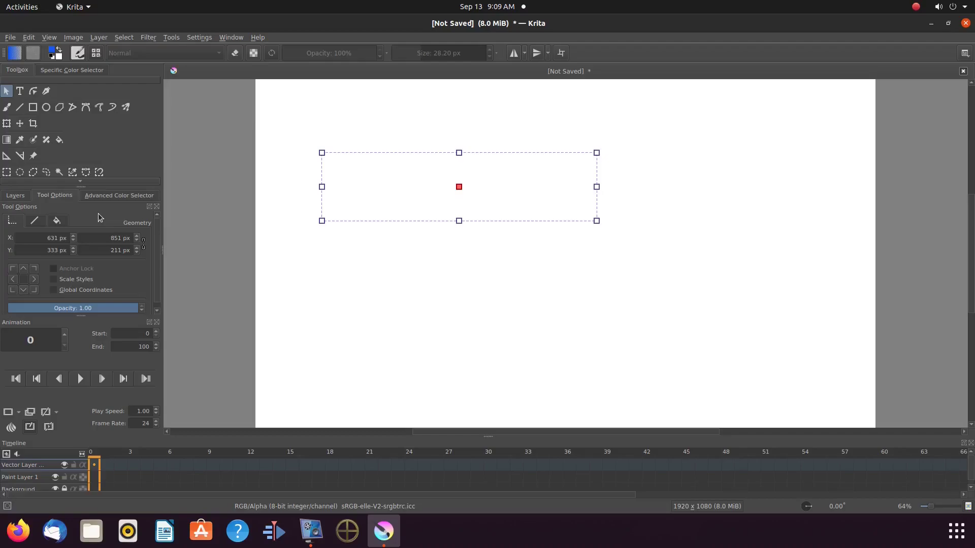
click(35, 221)
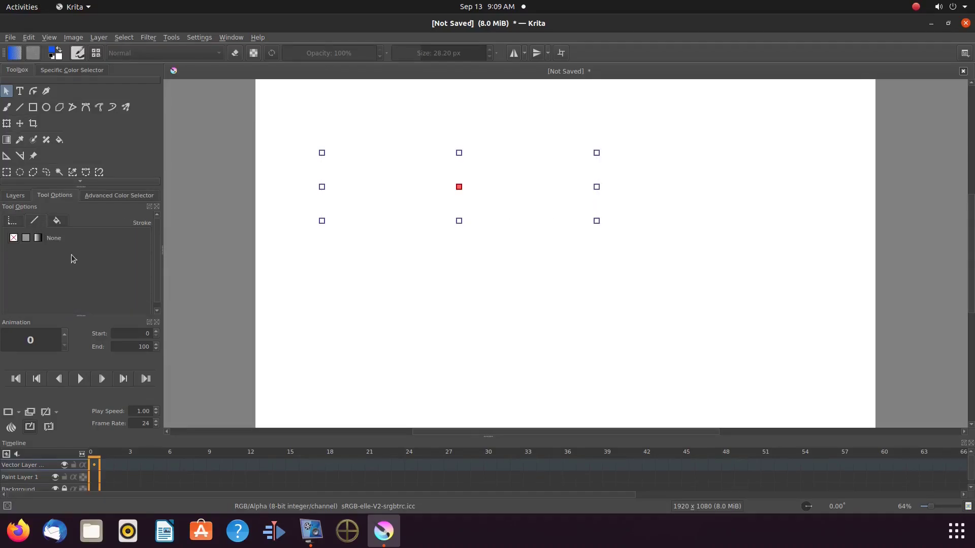
click(27, 242)
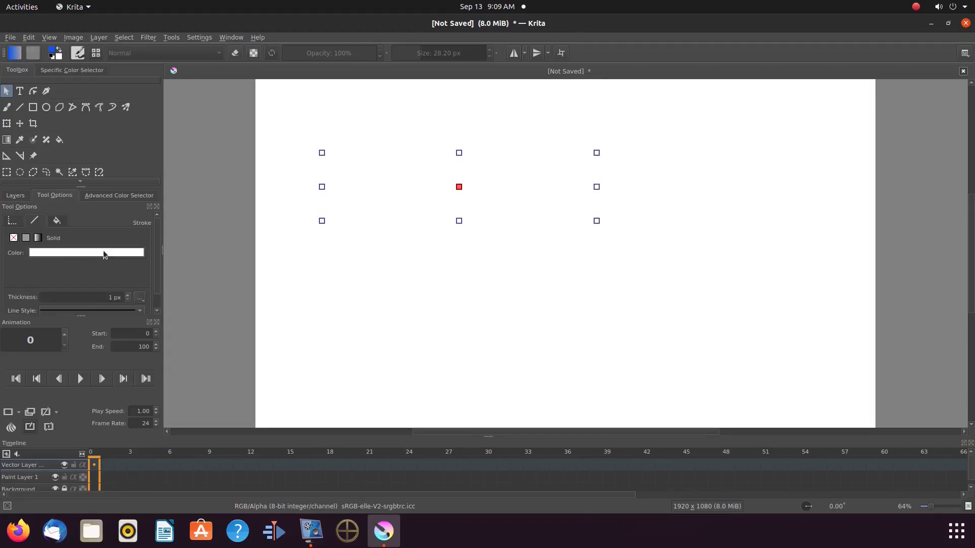
click(102, 252)
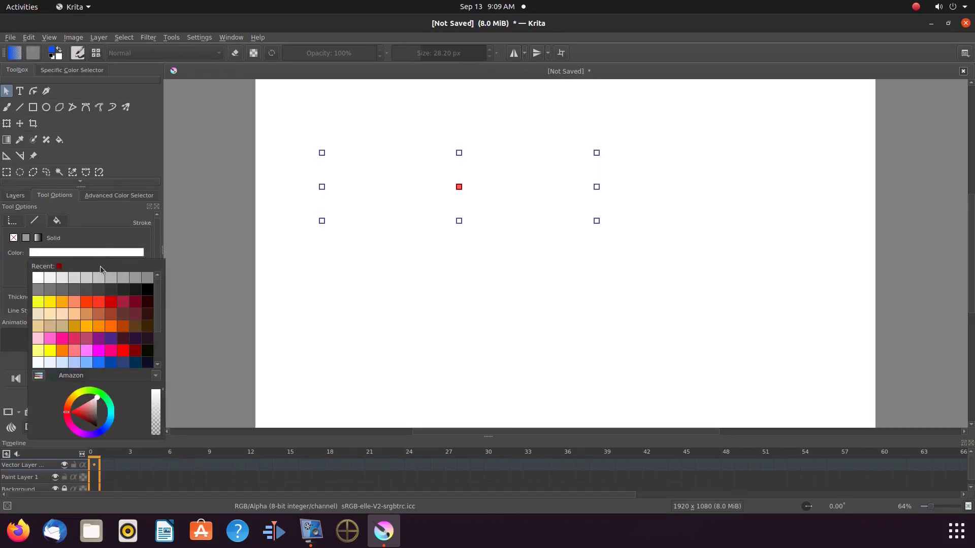
click(113, 362)
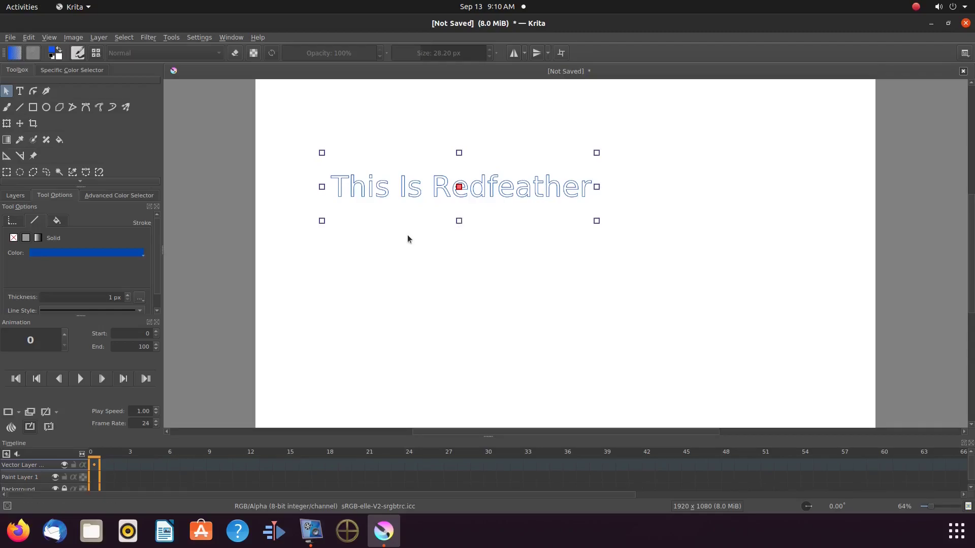
Transform the outlined text to about 4.5 times its height and nearly twice its width, keeping its upper edge in place.
click(6, 124)
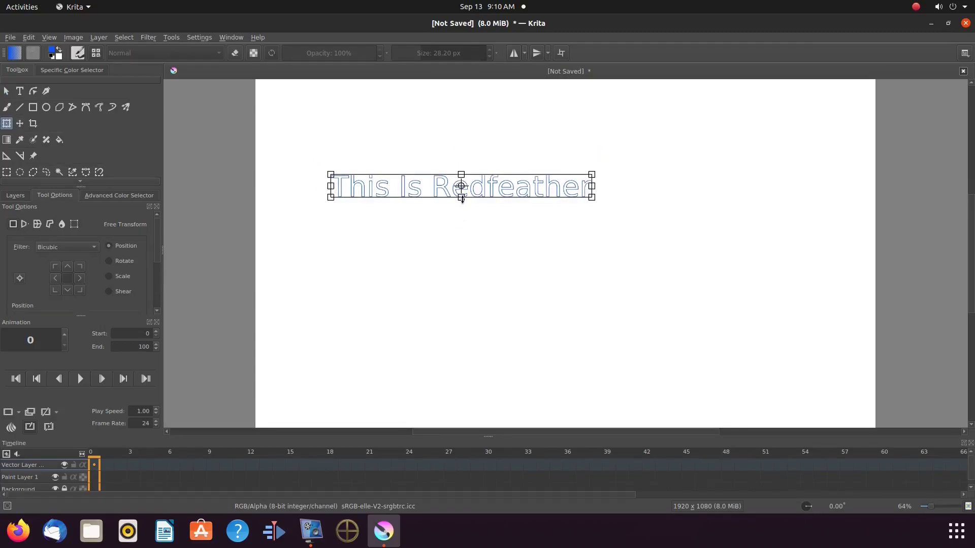
drag(462, 198, 462, 281)
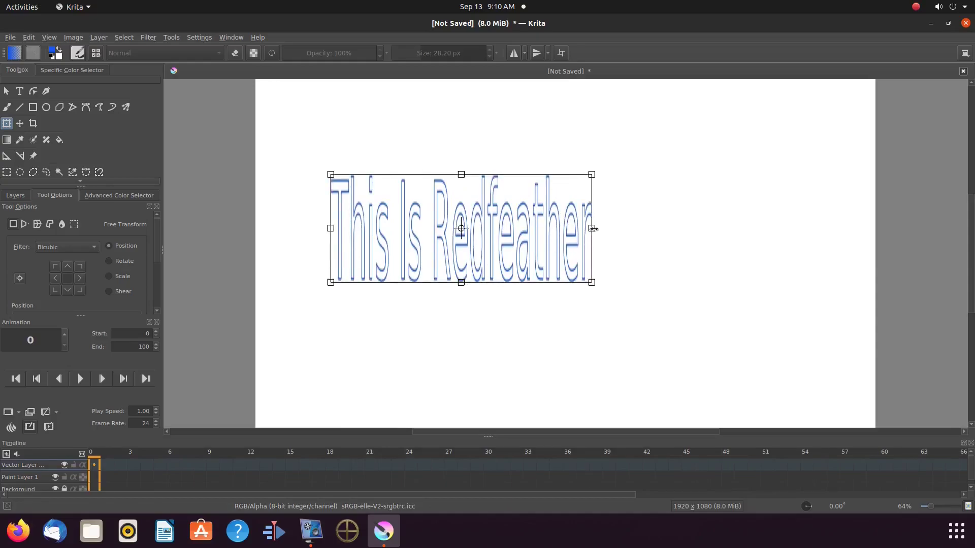
drag(592, 228, 816, 211)
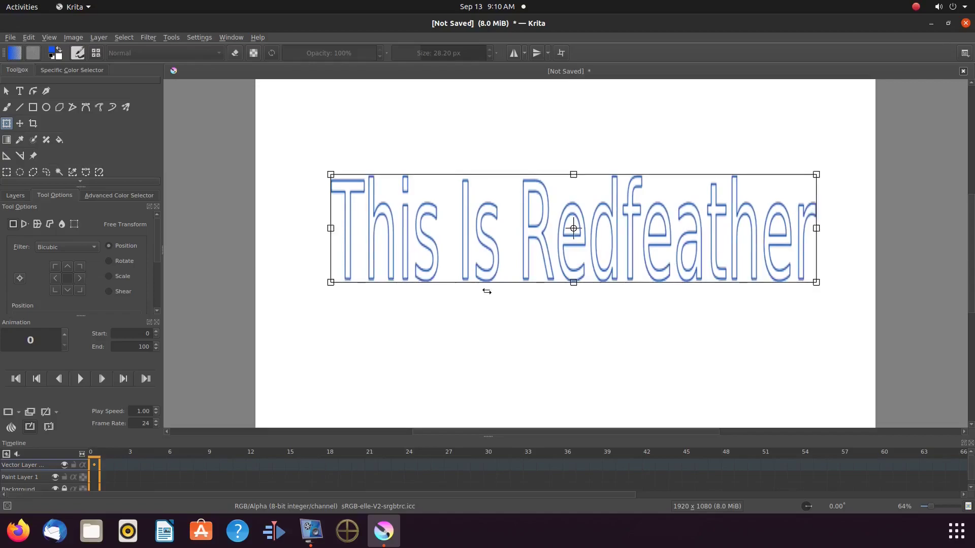
drag(328, 229, 322, 230)
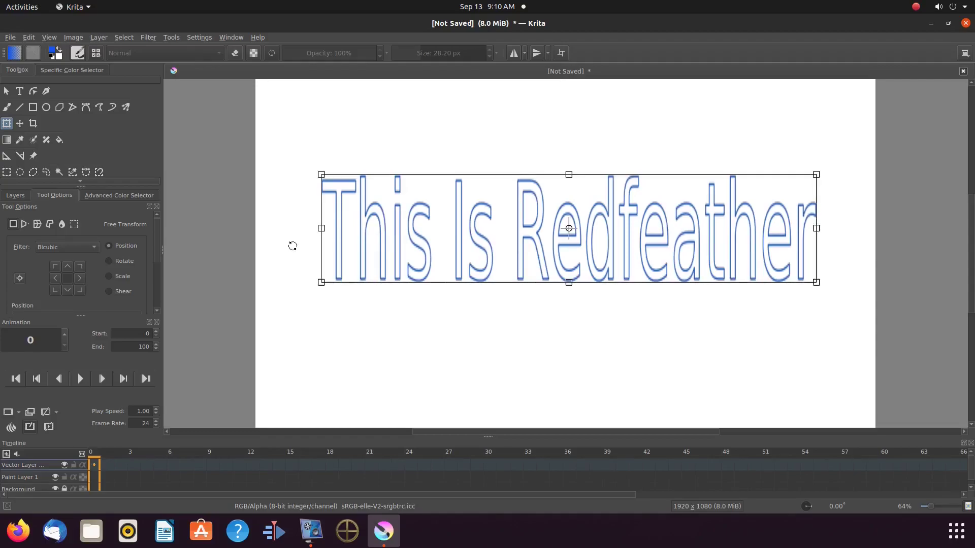
click(7, 91)
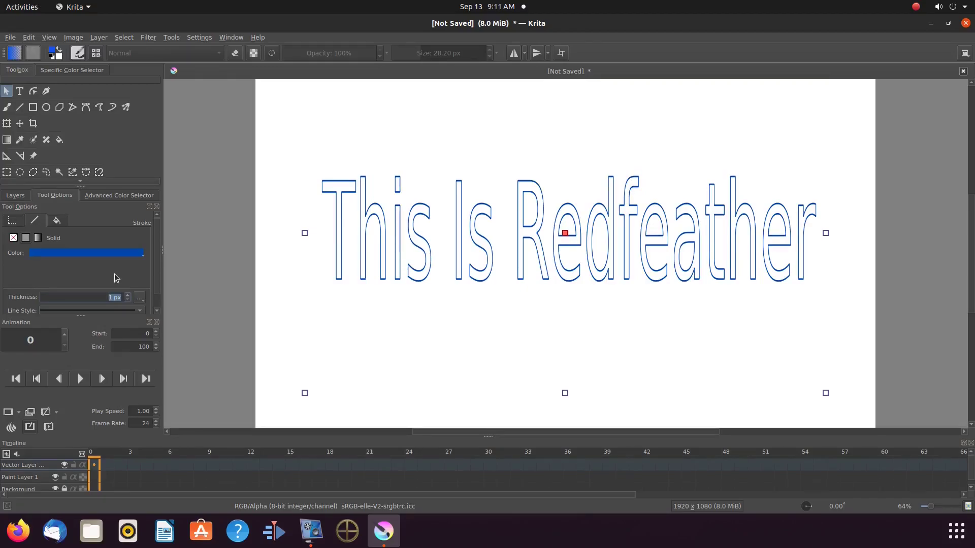
Merge Vector Layer 2 with the paint layer below it.
click(15, 196)
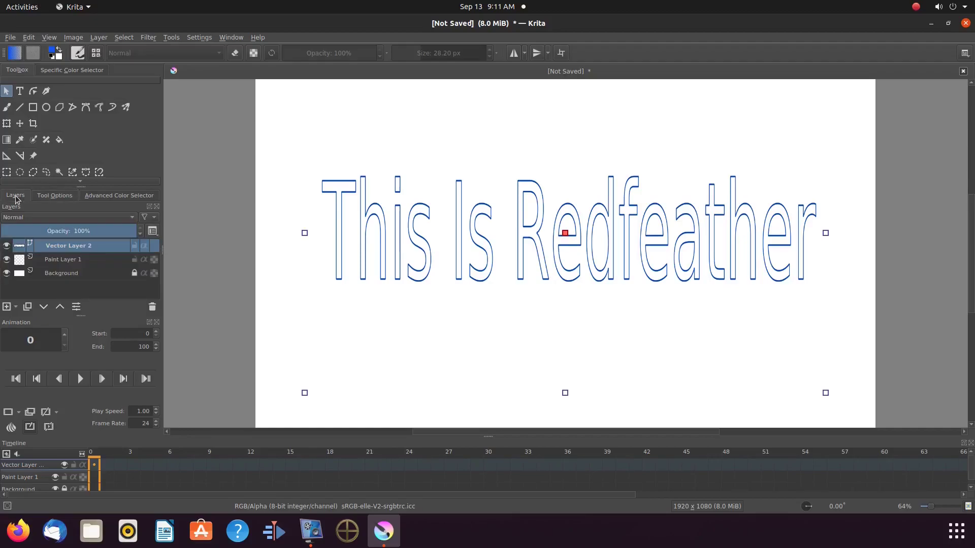
right_click(72, 248)
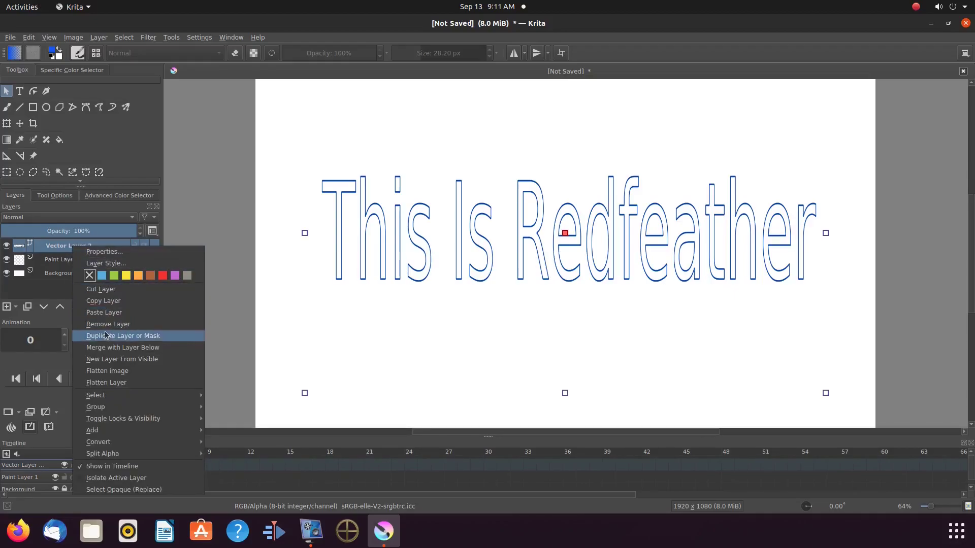
click(129, 349)
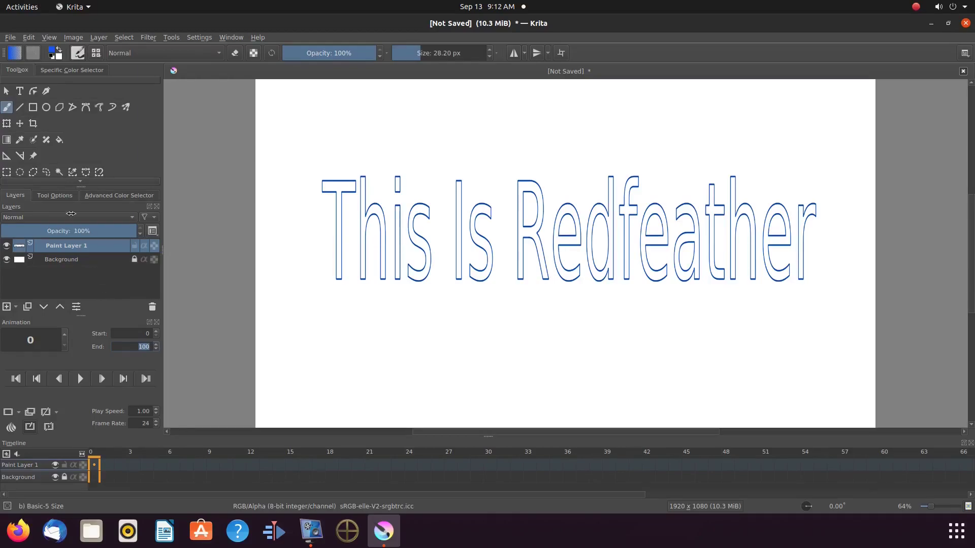
Fill the letter "T" of "This" with magenta and the "h" with cyan.
click(59, 141)
click(126, 196)
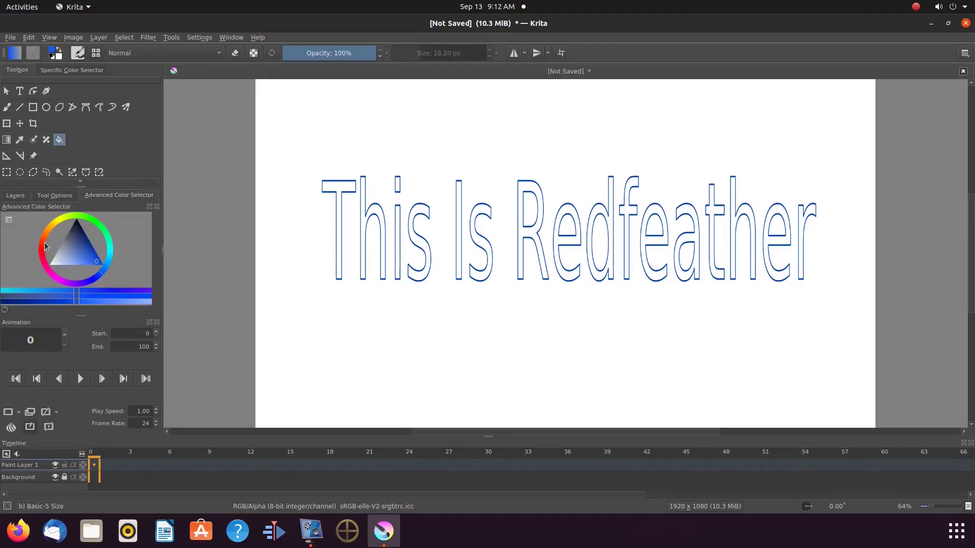
click(56, 279)
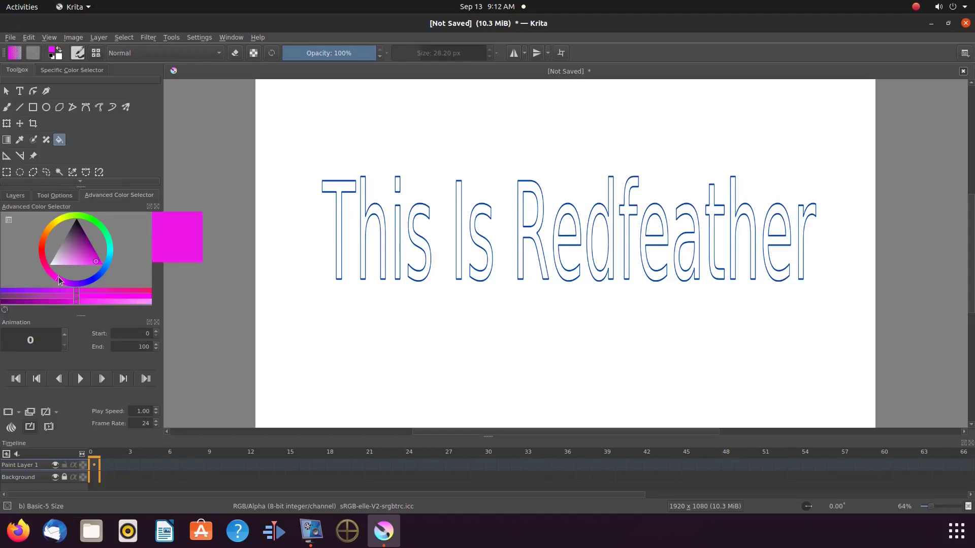
click(340, 188)
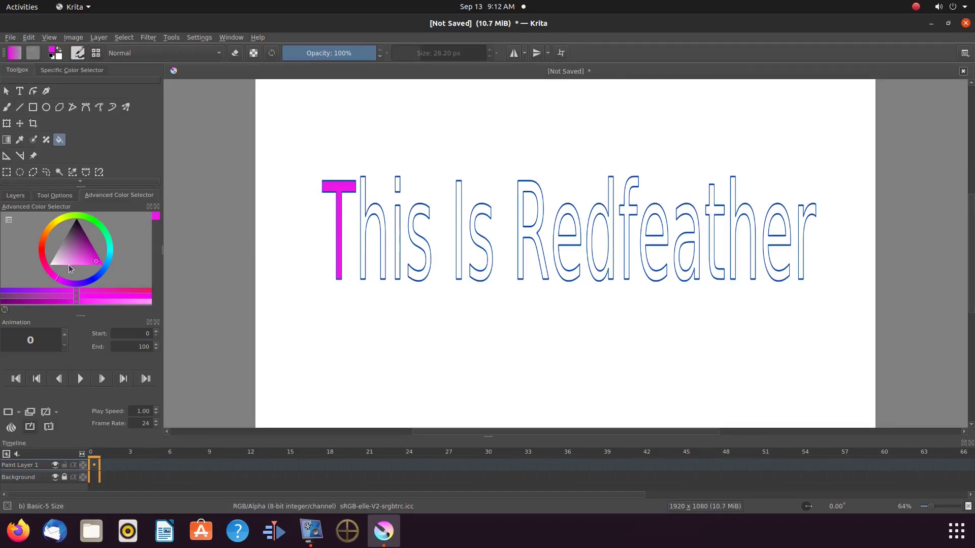
click(92, 281)
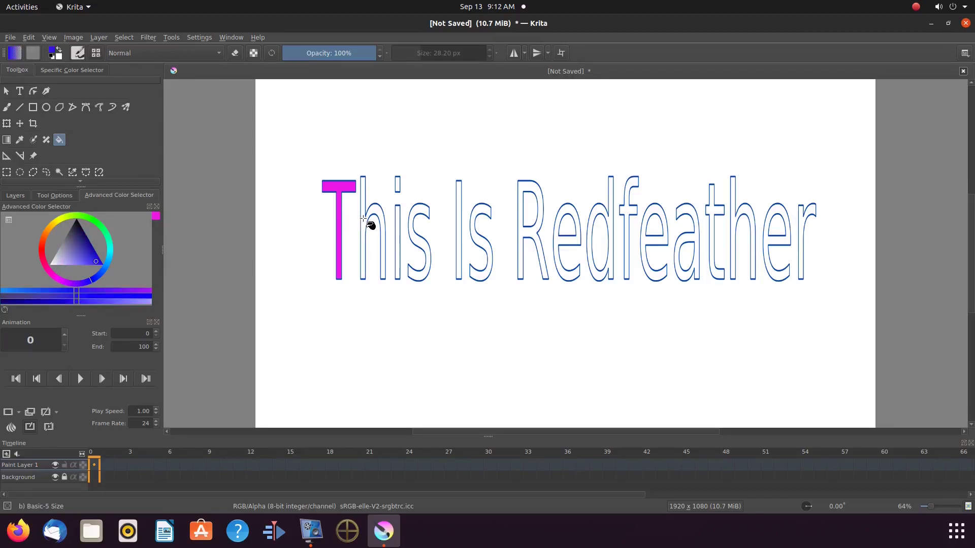
click(112, 250)
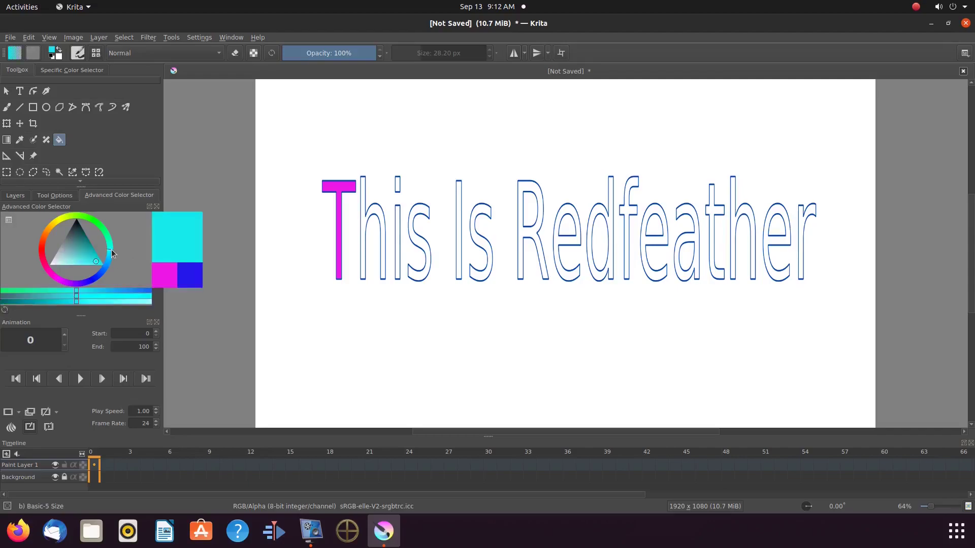
click(365, 221)
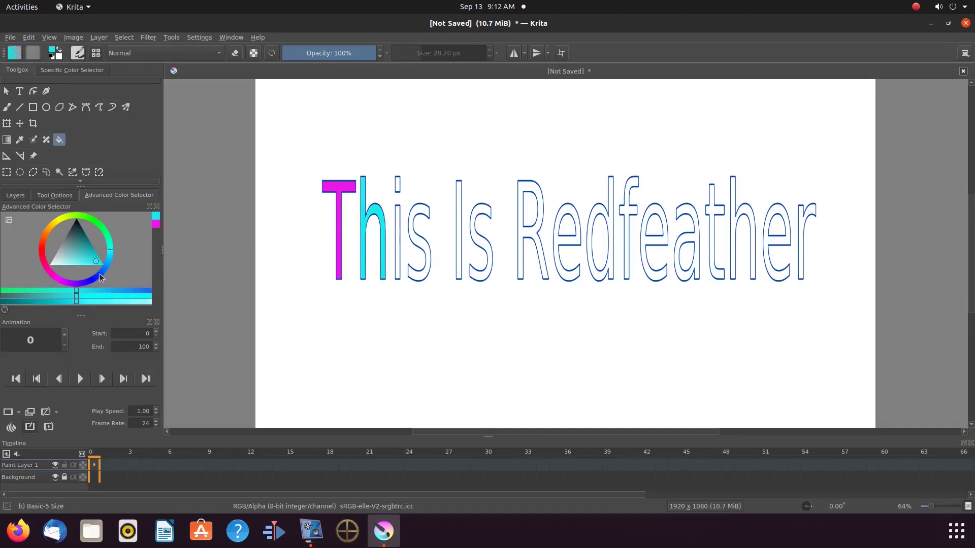
Fill both parts of the "i" in "This" with green and the "s" with orange.
click(108, 236)
click(397, 184)
click(398, 239)
click(49, 226)
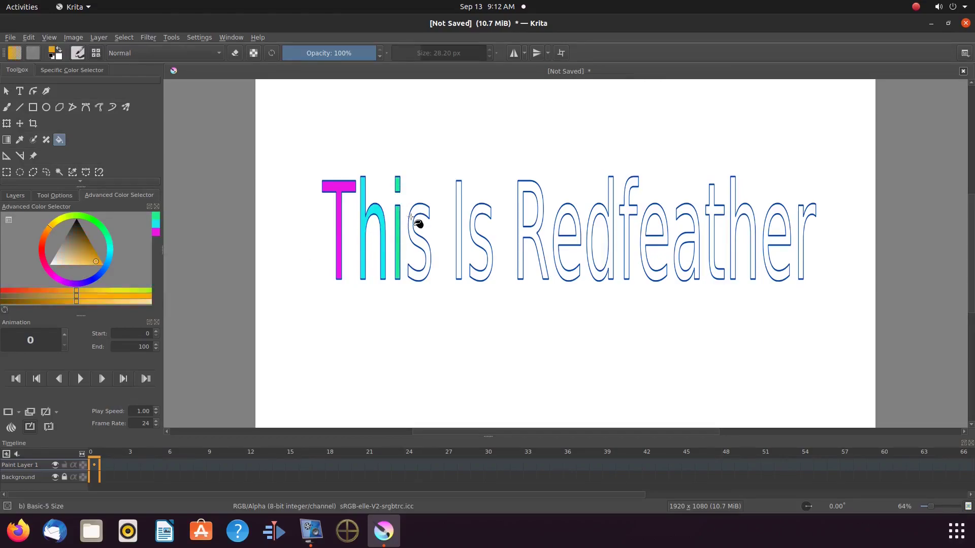
click(416, 239)
click(75, 234)
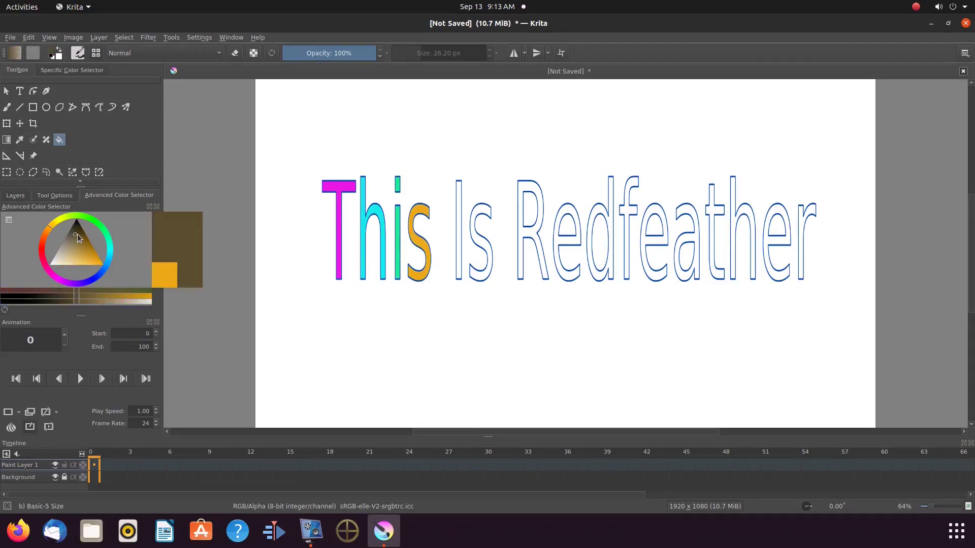
click(460, 218)
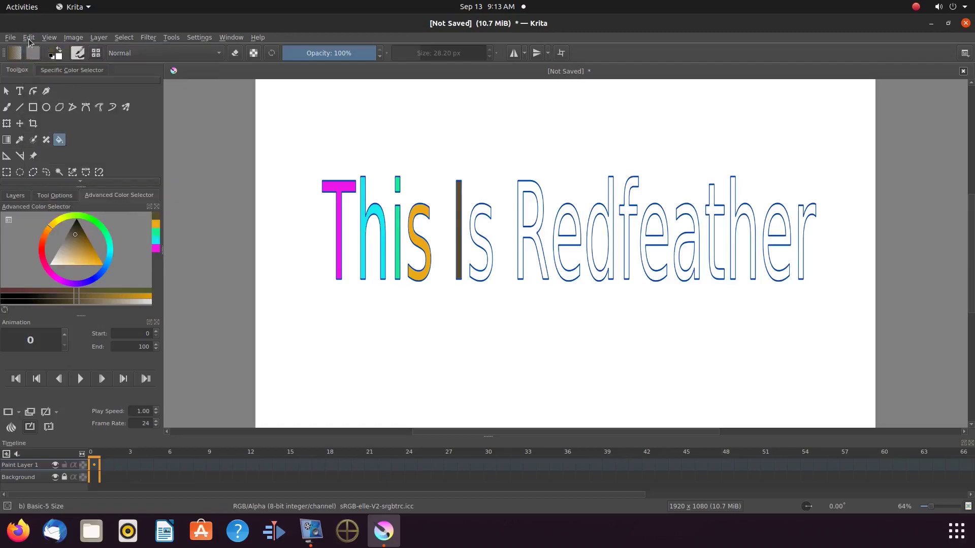
click(28, 37)
click(38, 50)
Fill the "I" of "Is" with grey-brown and the "s" with red.
click(69, 242)
click(459, 203)
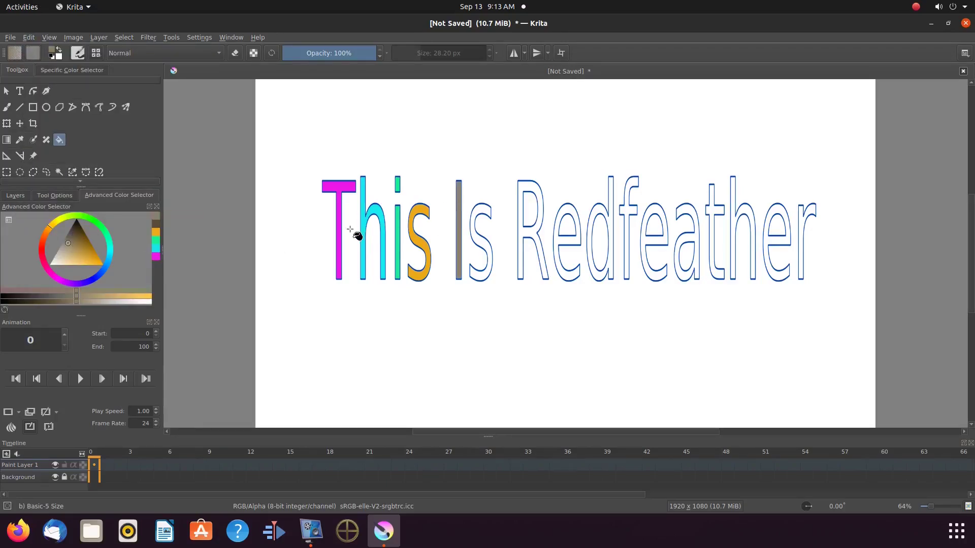
click(44, 236)
click(45, 247)
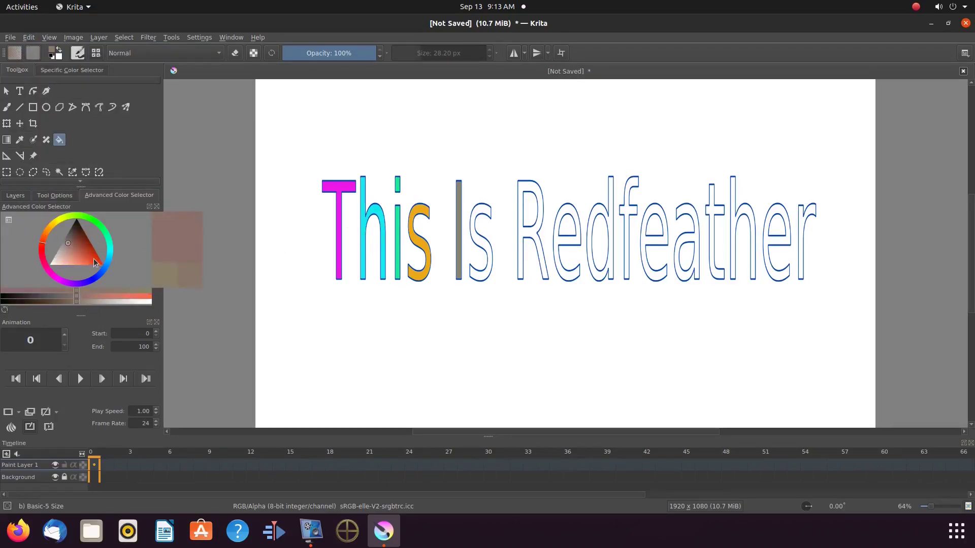
click(95, 260)
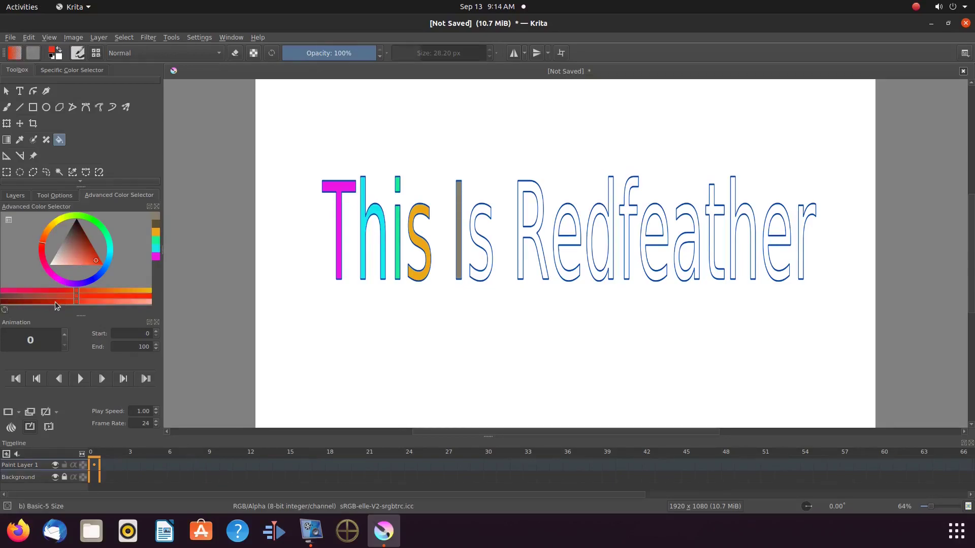
click(59, 302)
click(489, 214)
Fill the first three letters of "Redfeather": "R" with dark red, "e" with salmon and "d" with a lighter salmon.
click(32, 302)
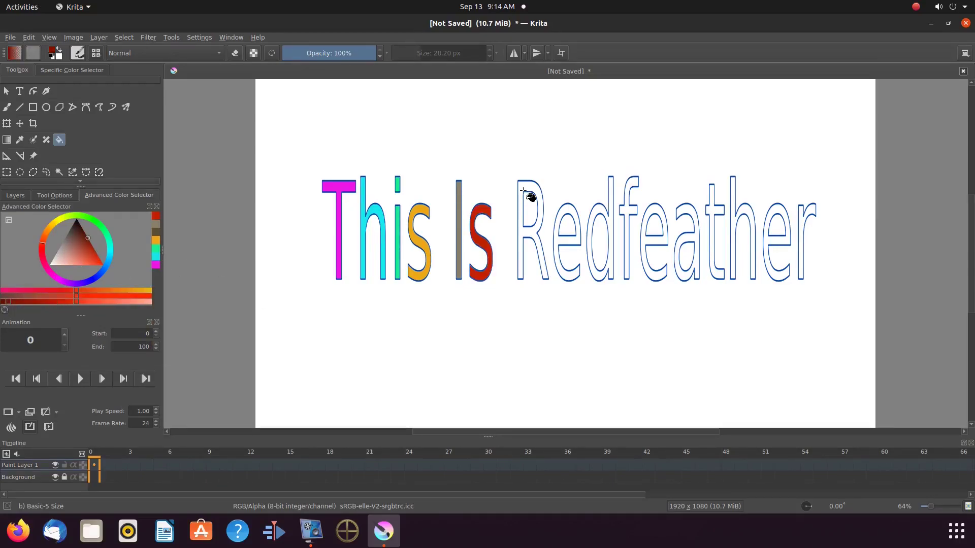
click(518, 210)
click(143, 300)
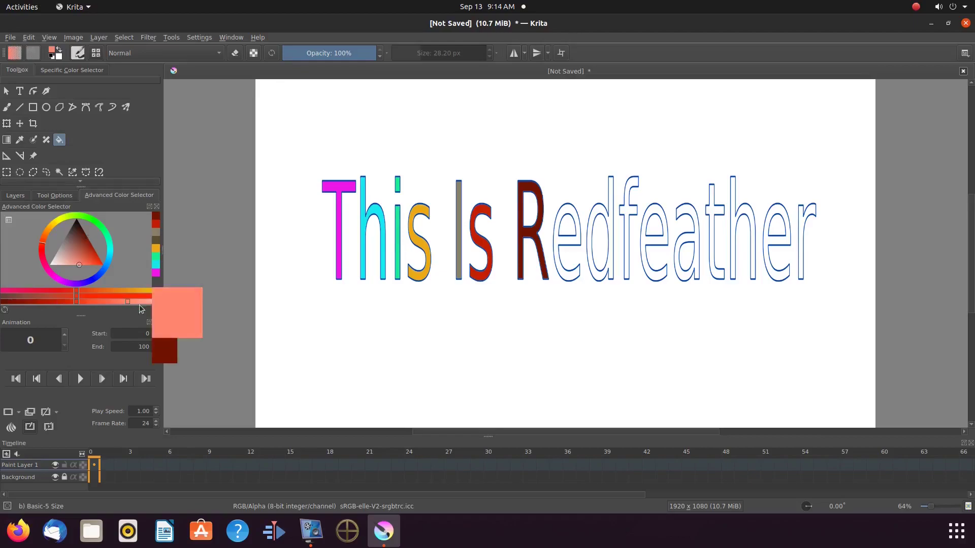
click(571, 217)
click(611, 238)
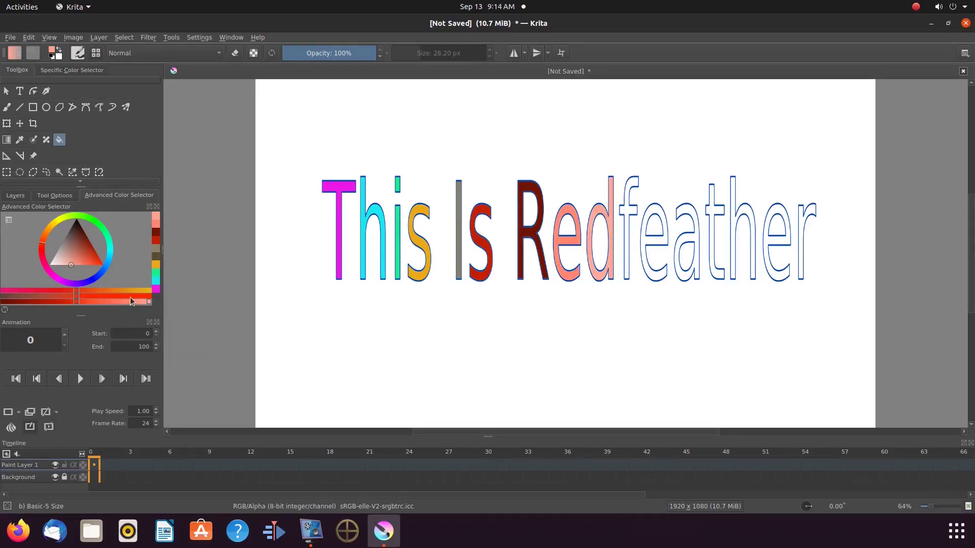
Fill the middle letters of "Redfeather": "f" with pink, the second "e" with light green and "a" with pale cyan.
click(23, 291)
click(628, 218)
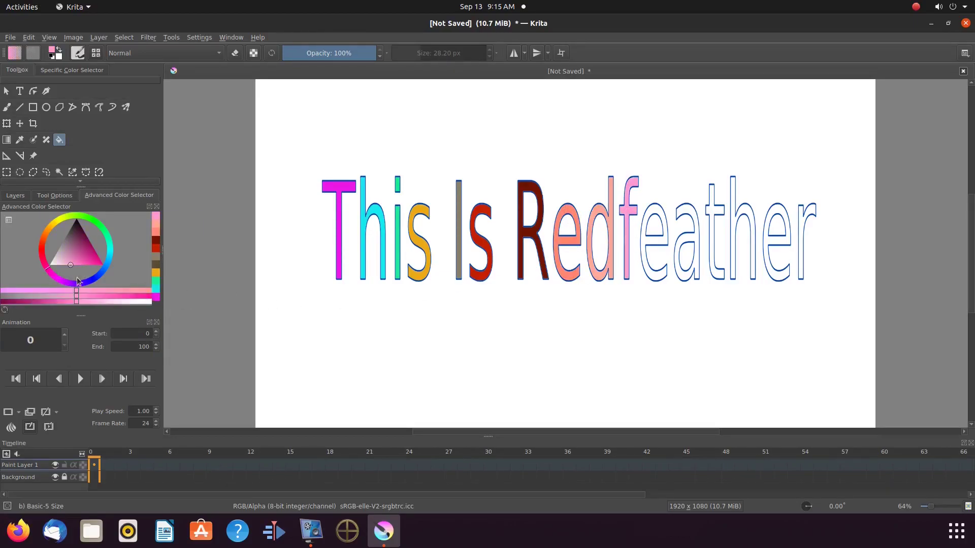
click(86, 219)
click(654, 239)
click(111, 243)
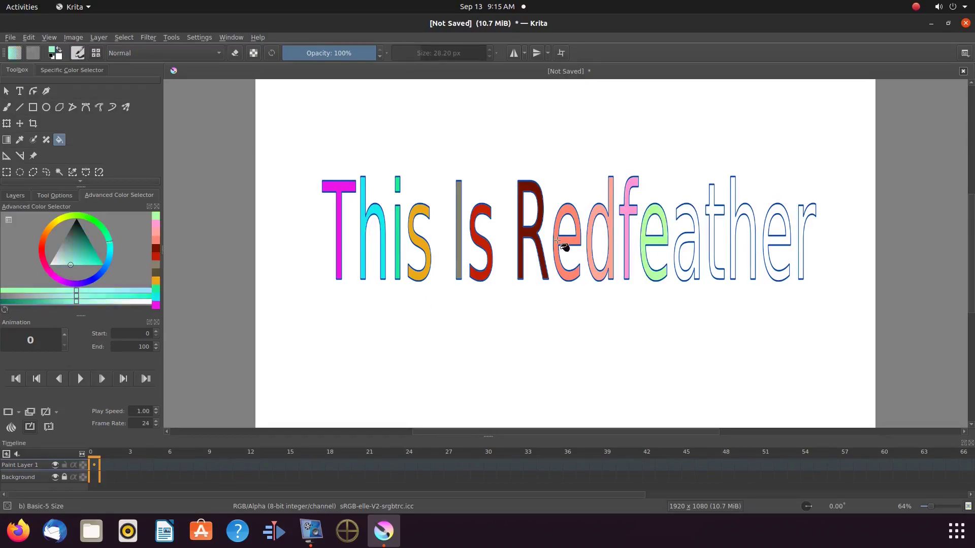
click(695, 244)
Fill the "t" of "Redfeather" with turquoise and the "h" with blue.
click(143, 300)
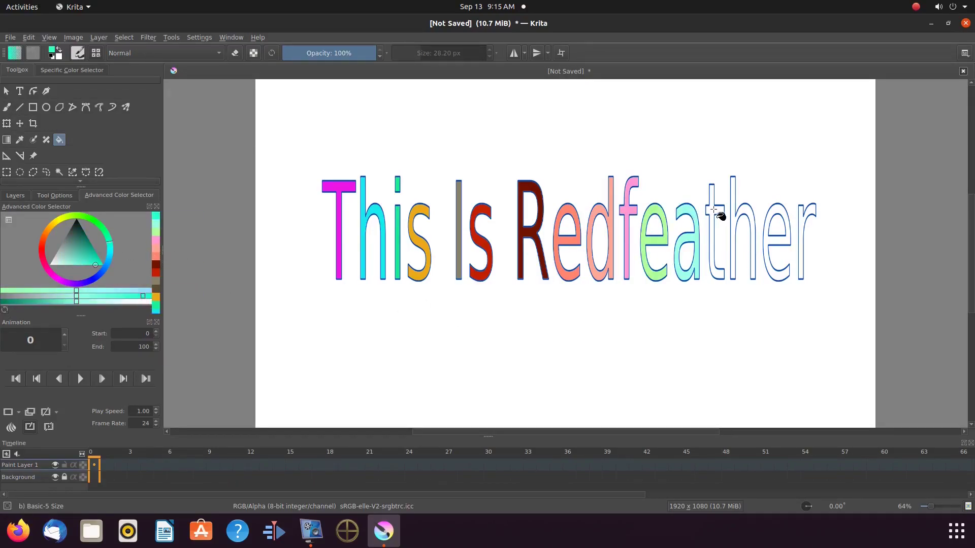
click(718, 218)
click(108, 262)
click(742, 226)
Fill the last "e" of "Redfeather" with light blue and the "r" with turquoise green.
click(122, 297)
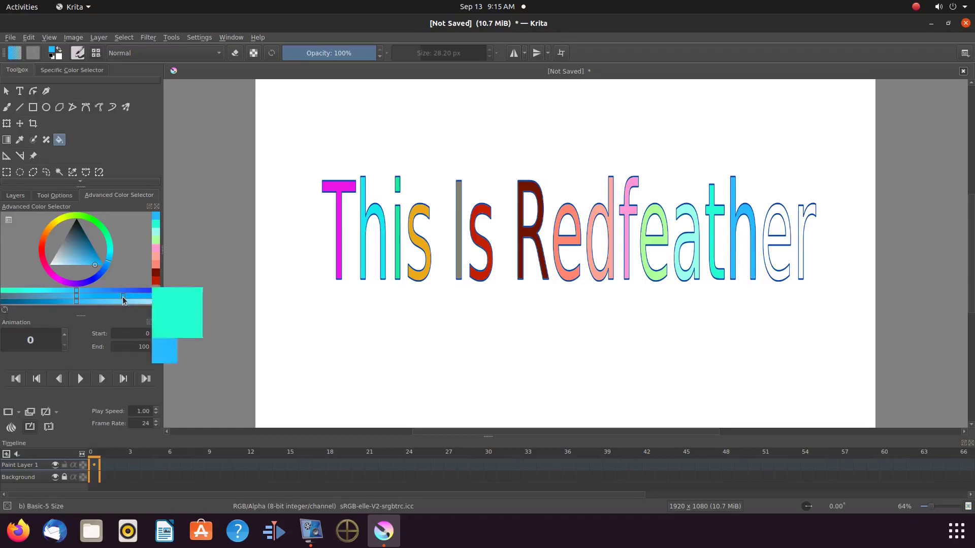
click(144, 301)
click(780, 218)
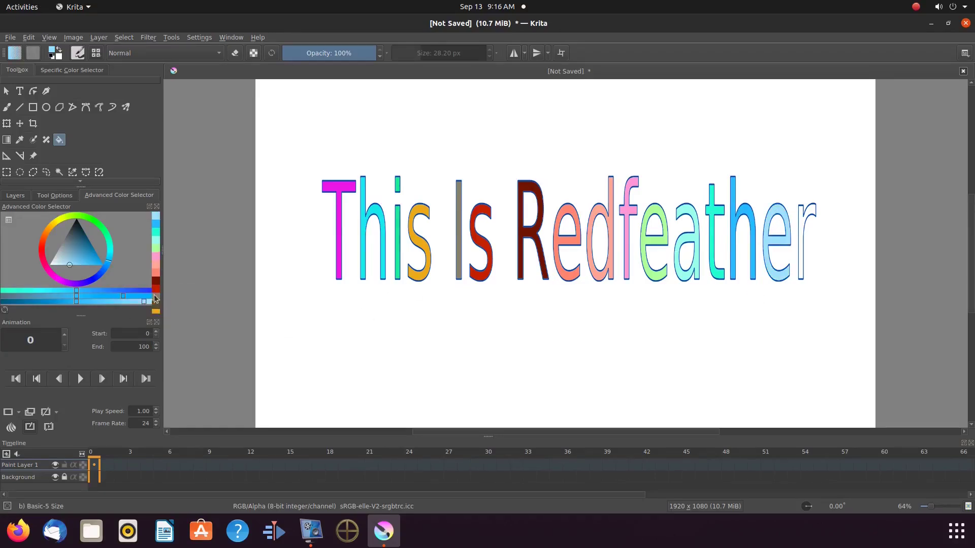
click(7, 291)
click(811, 212)
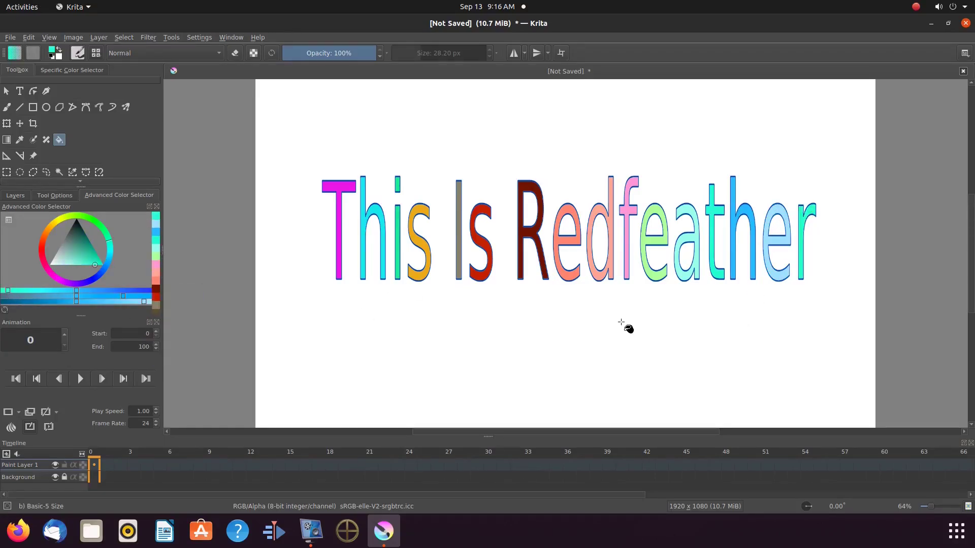
Unlock the Background layer and fill it with a muted teal green.
click(15, 195)
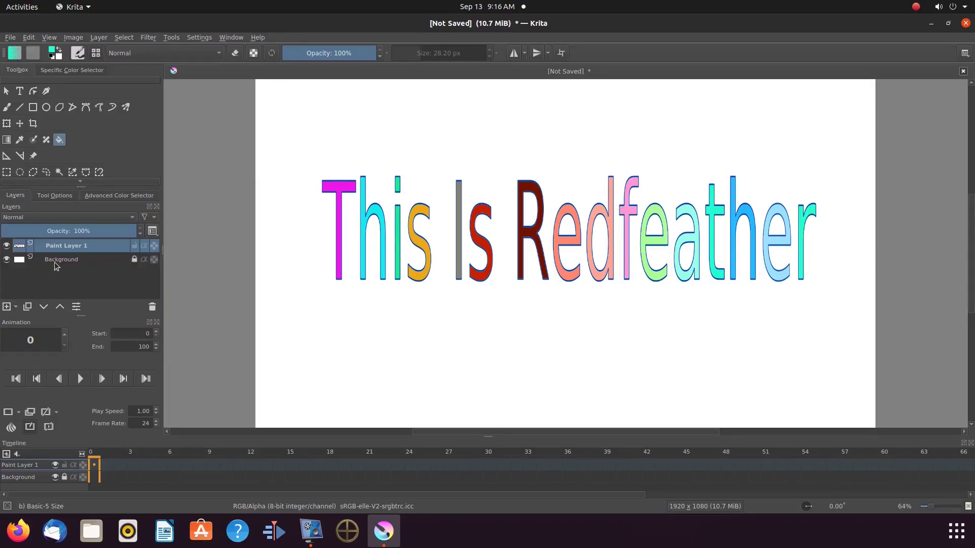
mouse_move(57, 266)
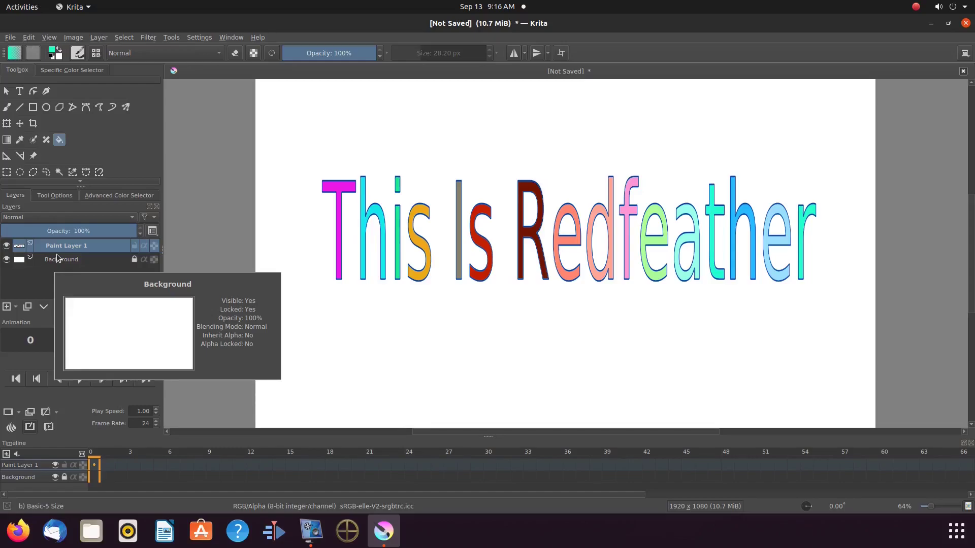
click(70, 263)
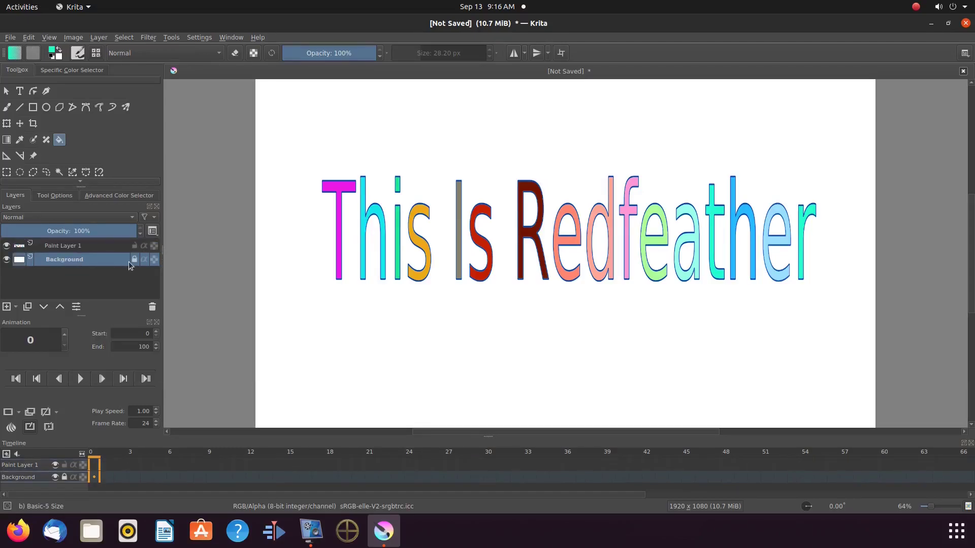
click(134, 259)
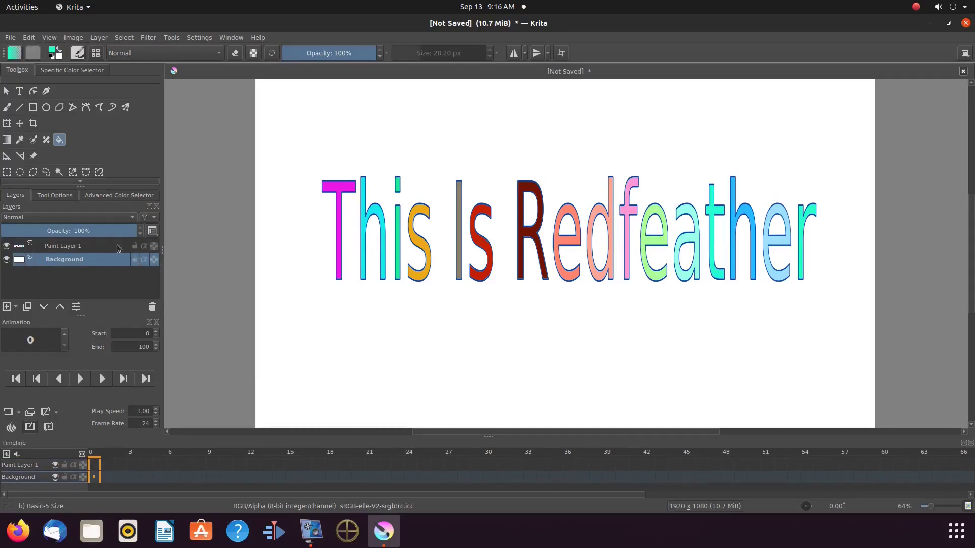
click(112, 197)
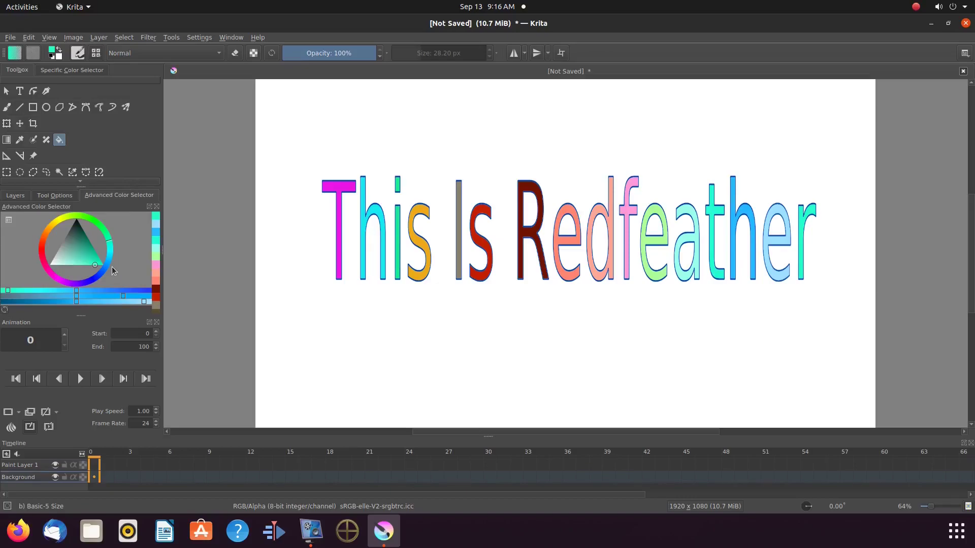
click(77, 249)
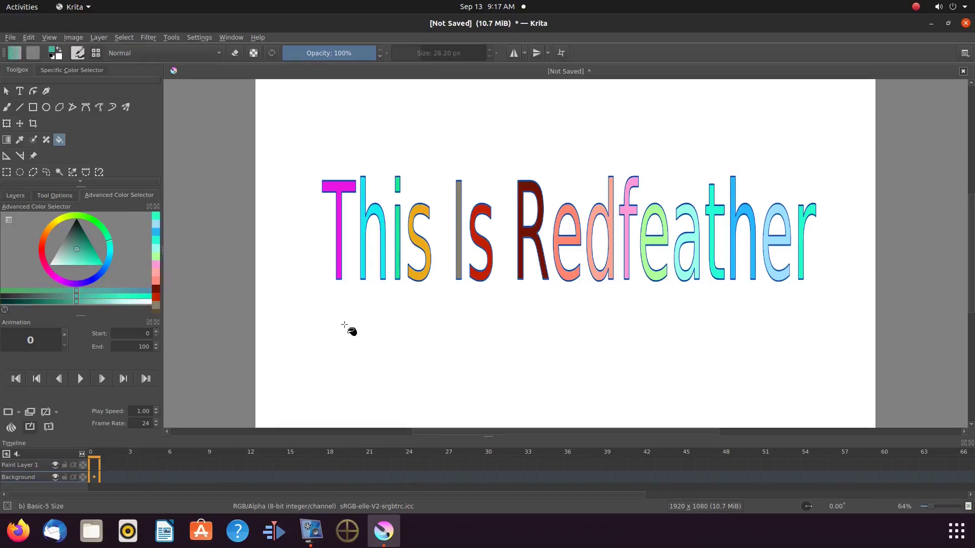
click(362, 333)
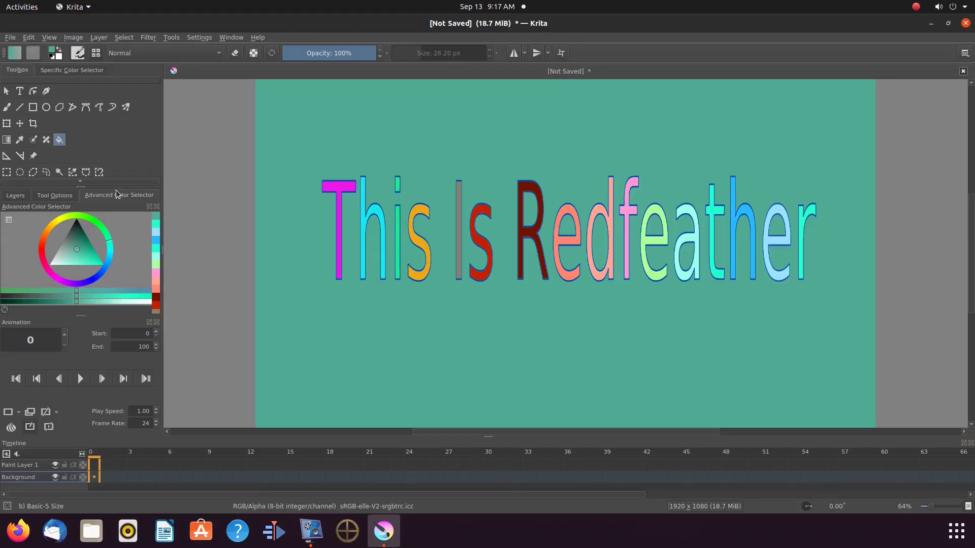
Lock the Background layer, and on Paint Layer 1 select the word "This" with a rectangle and move it straight up.
click(24, 195)
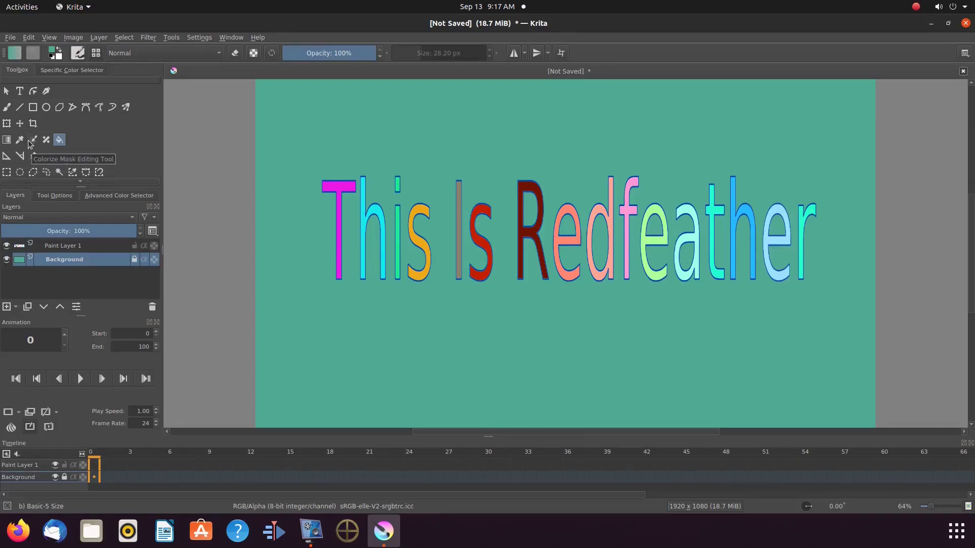
key(Page_Up)
click(7, 173)
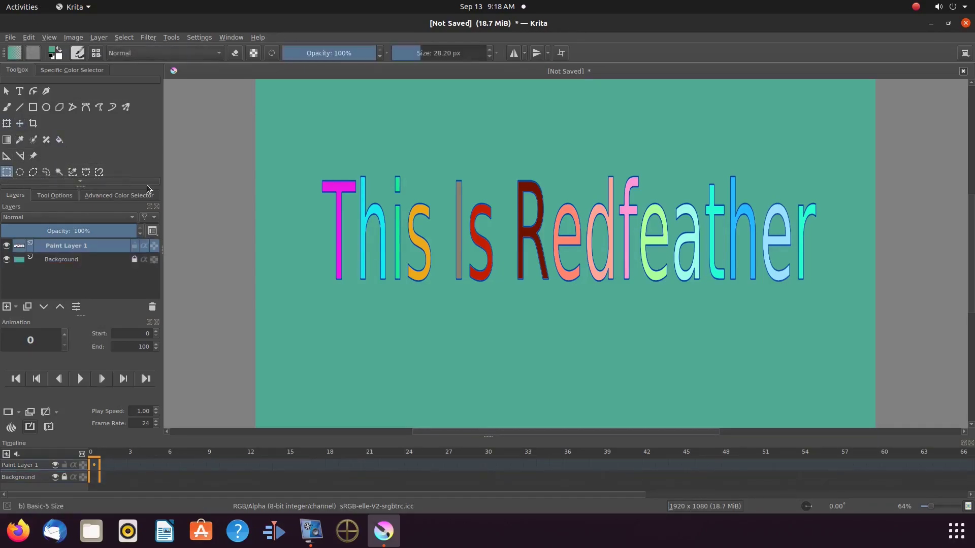
drag(310, 159, 439, 298)
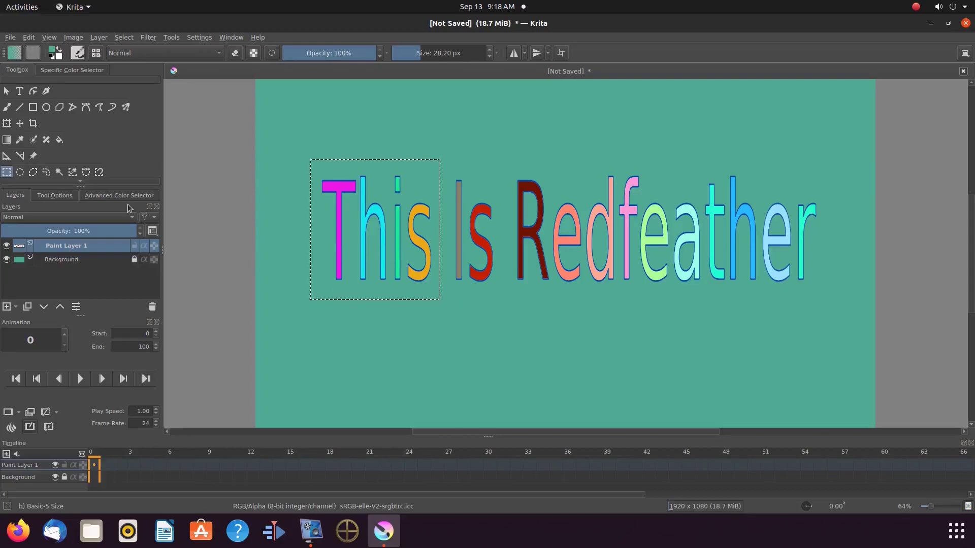
key(t)
drag(374, 254, 375, 183)
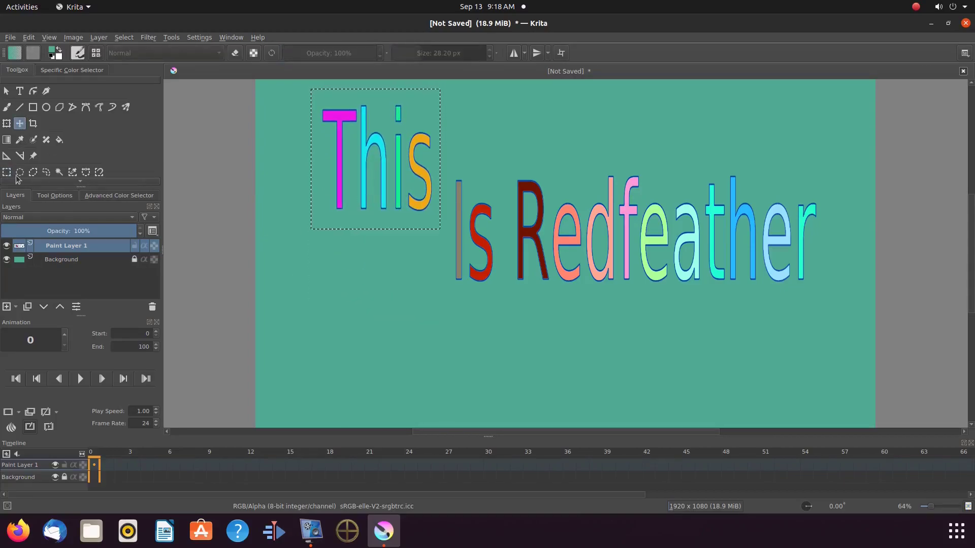
Select the word "Is" with a rectangle and move it down and left, just below the end of "This".
key(ctrl+r)
drag(448, 172, 496, 301)
key(t)
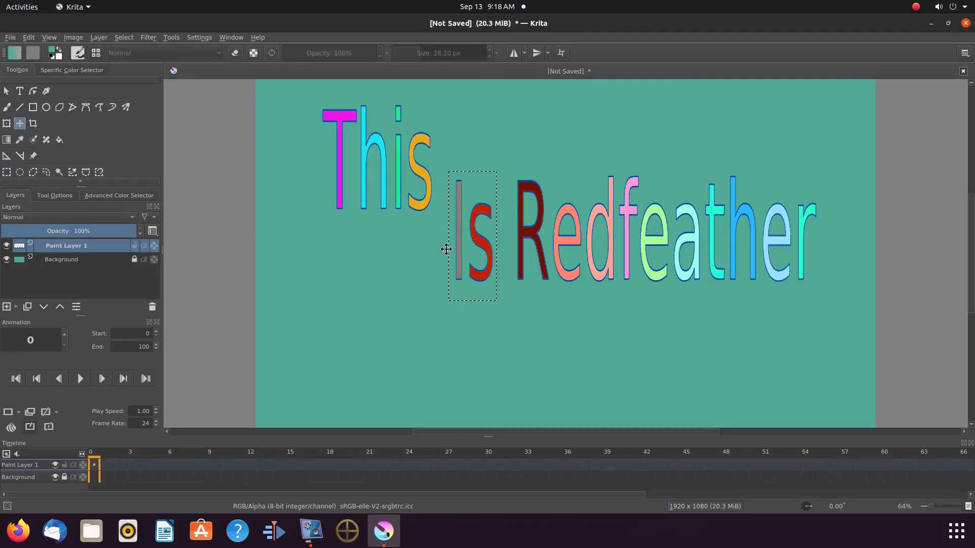
drag(473, 237, 434, 281)
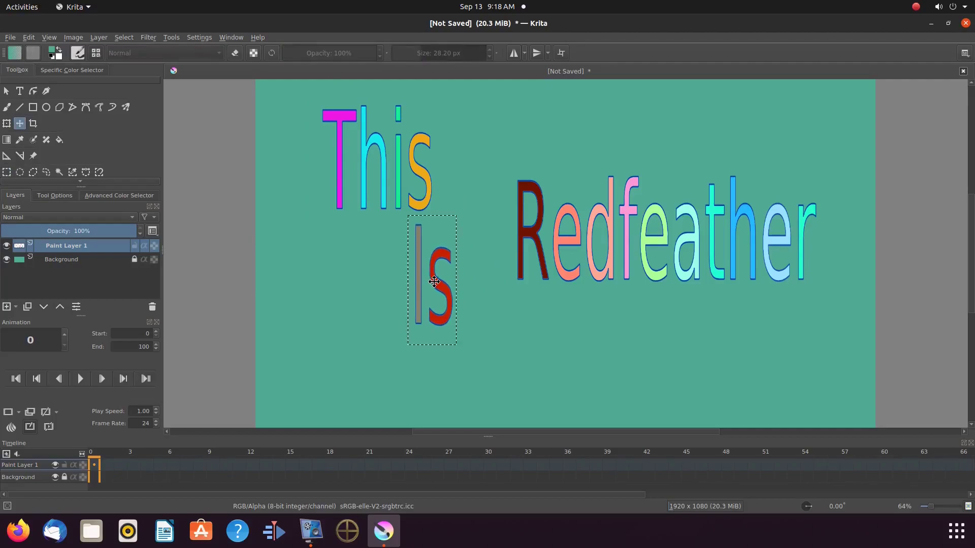
Select the word "Redfeather" with a rectangle and move it down and slightly right, lower than "Is".
click(7, 172)
drag(503, 159, 818, 300)
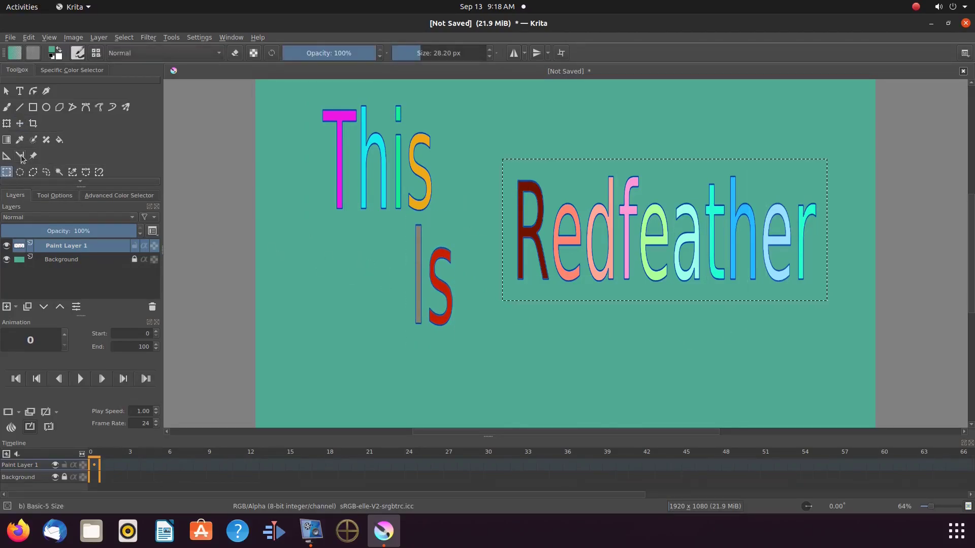
key(t)
drag(668, 291, 681, 355)
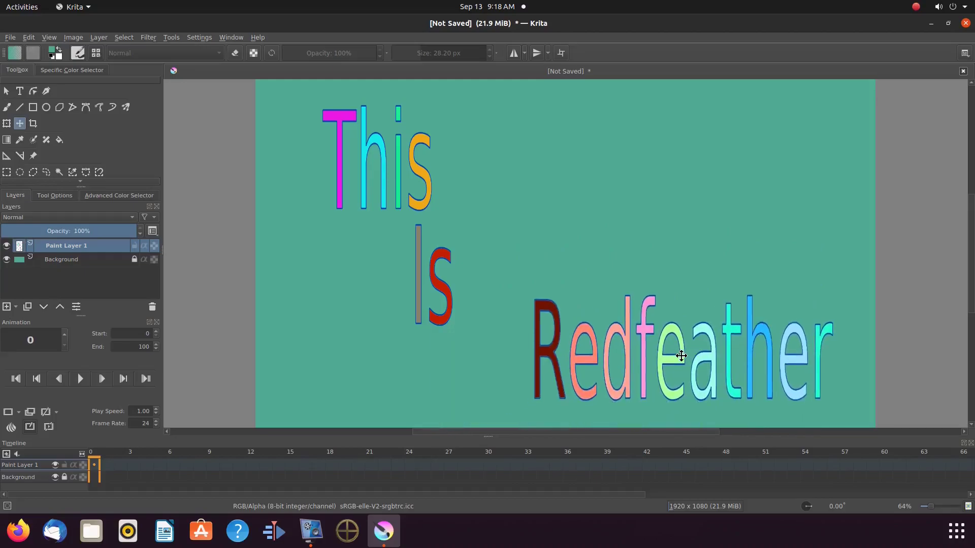
Select the word "This" and move it slightly higher, close to the canvas's visible upper edge.
click(6, 171)
drag(306, 90, 447, 214)
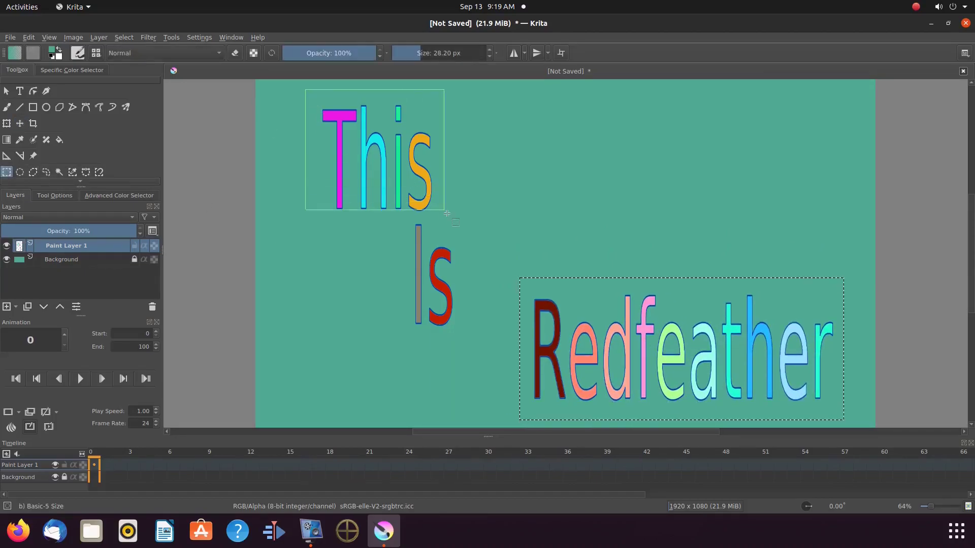
key(t)
drag(380, 176, 383, 159)
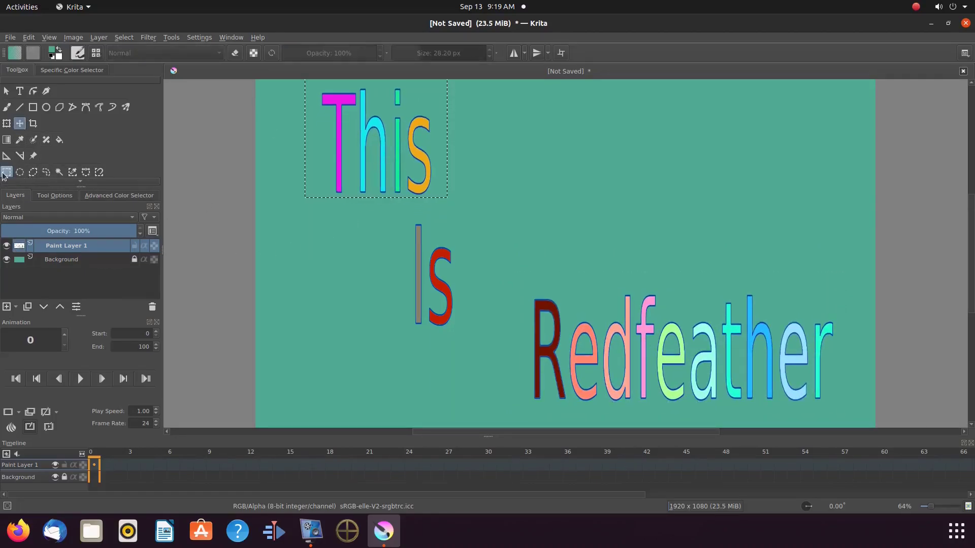
Select the word "Is" and move it slightly up, closer to "This".
key(ctrl+r)
drag(371, 211, 471, 350)
click(20, 124)
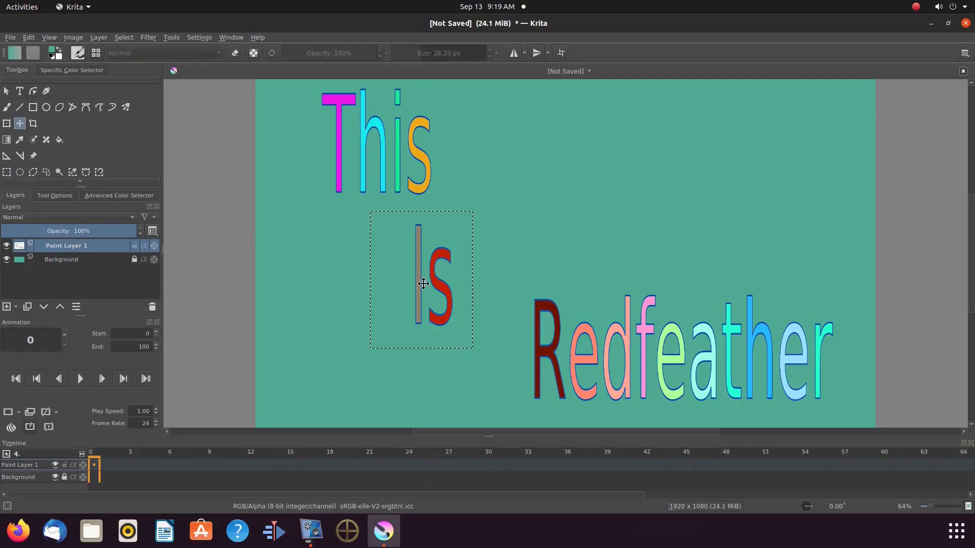
drag(424, 287, 425, 267)
Select the word "Redfeather" and move it left and slightly down, so it starts just below the end of "Is".
key(ctrl+r)
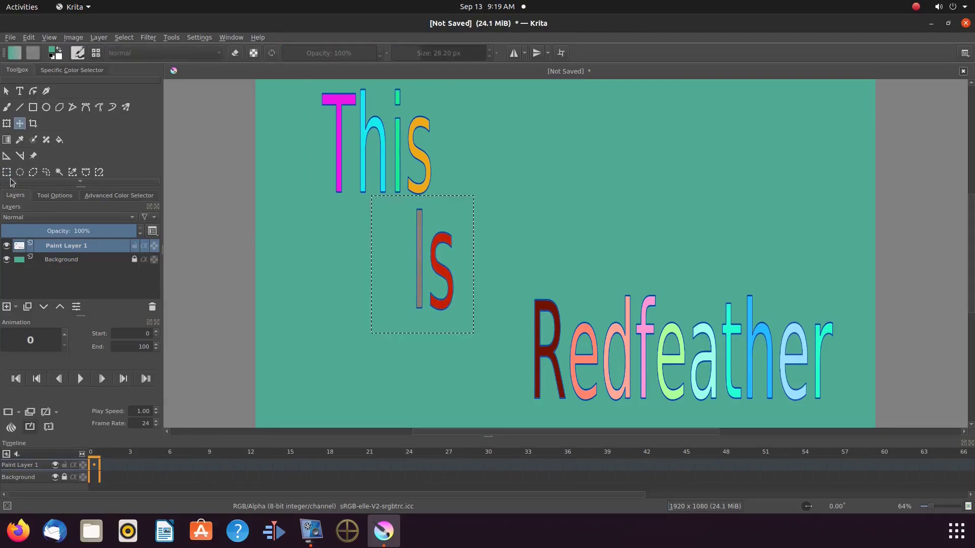
drag(509, 286, 839, 407)
key(t)
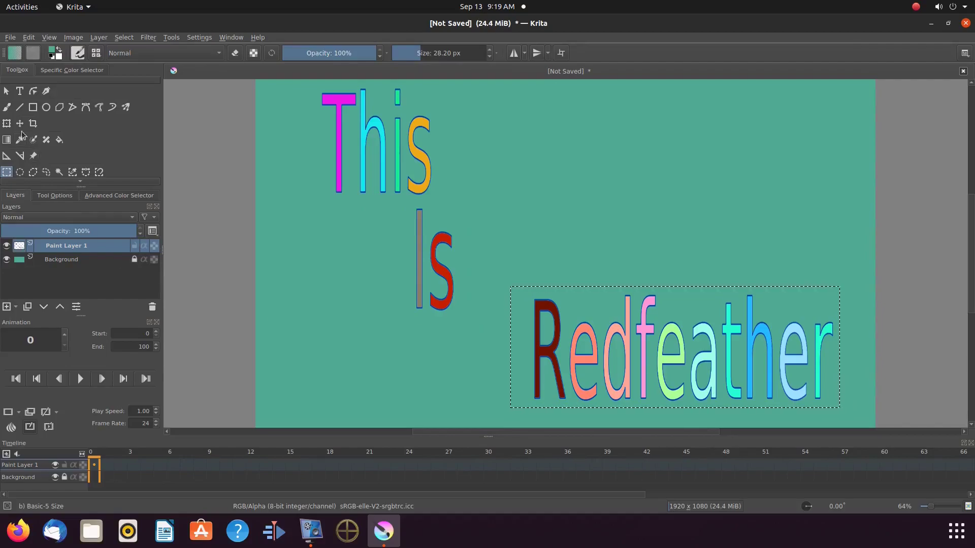
drag(647, 368, 574, 390)
Select the word "Is" and shift it right, so it sits above the "R" of "Redfeather".
key(ctrl+r)
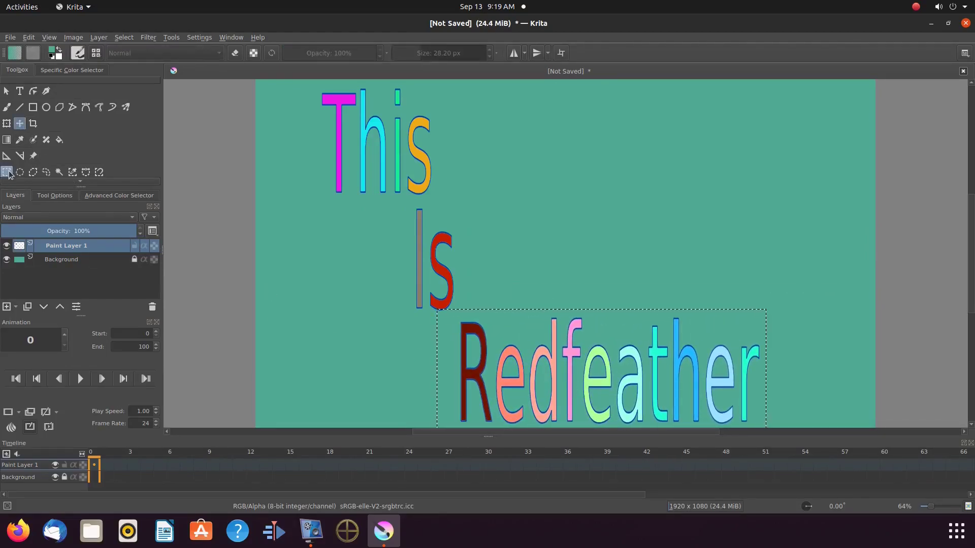
drag(389, 201, 460, 311)
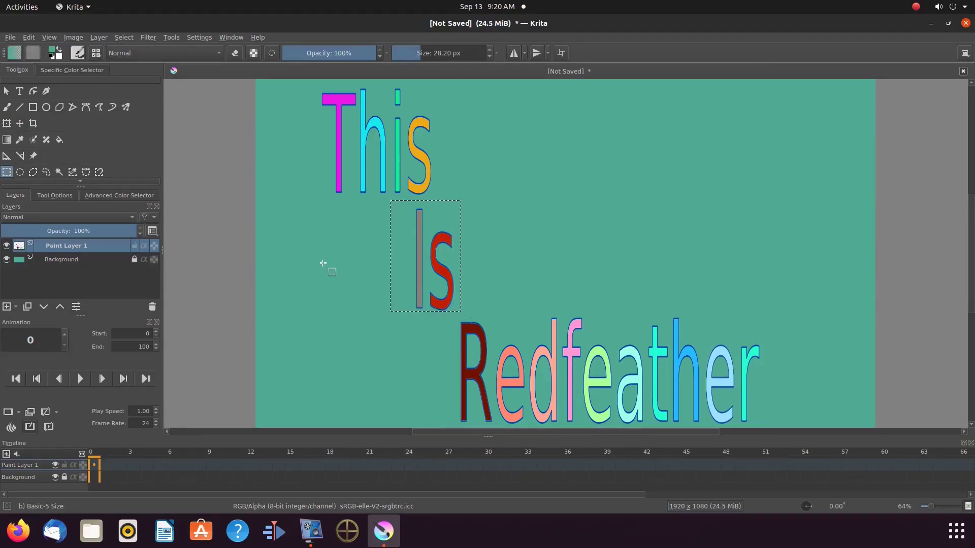
key(t)
drag(434, 267, 463, 268)
Select the word "This" and shift it right, so it ends above "Is".
drag(302, 88, 465, 196)
key(t)
drag(374, 148, 401, 151)
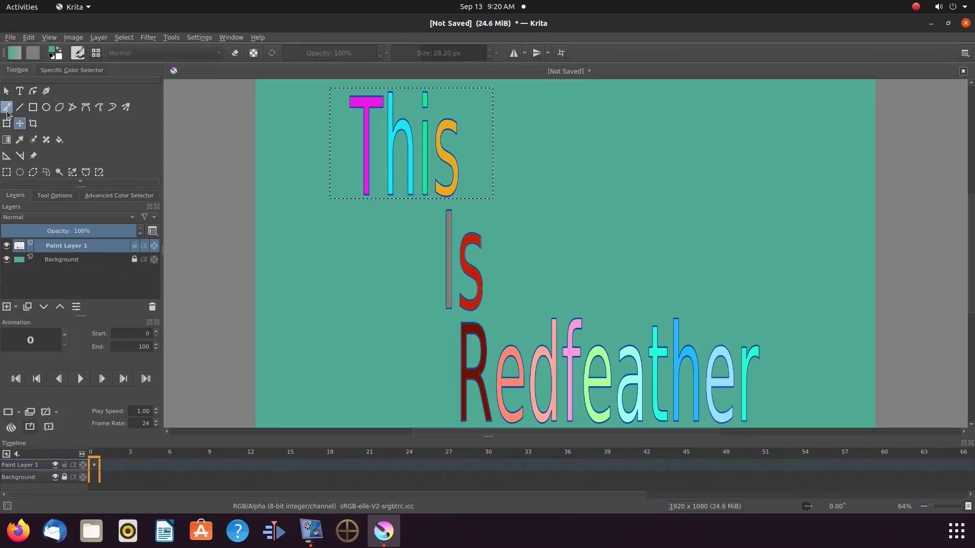
Switch to the Freehand Brush tool and clear the selection around "This".
click(6, 107)
click(124, 37)
click(146, 61)
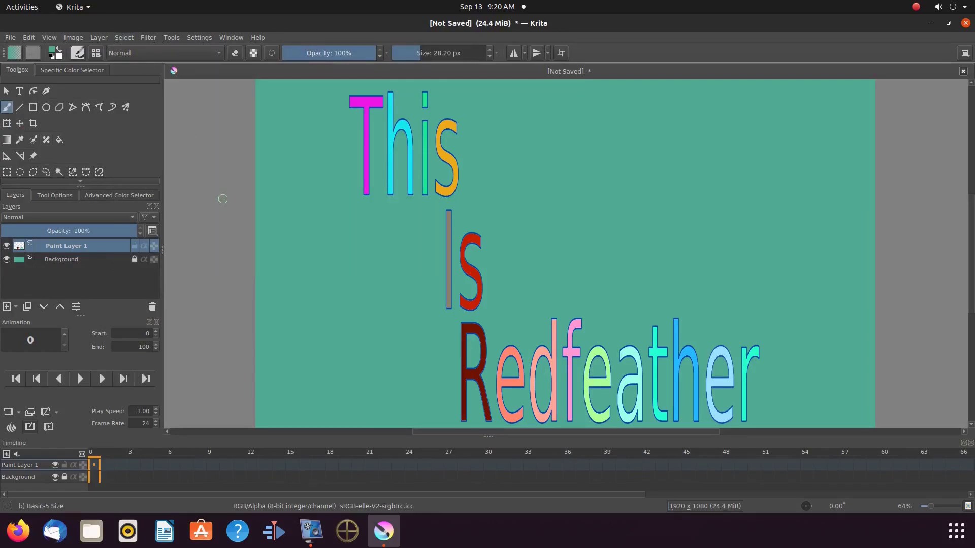